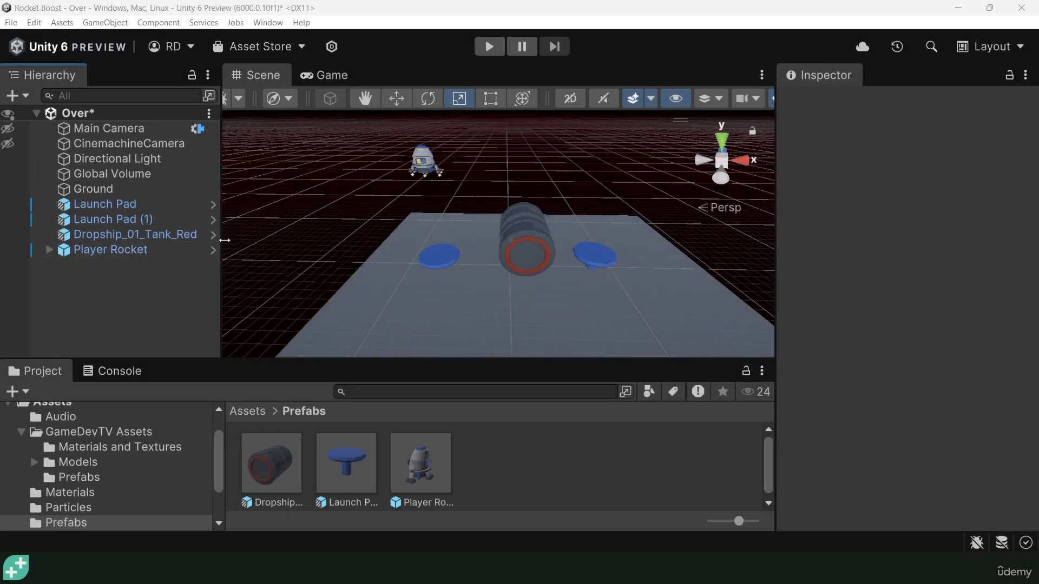
Step: Rename the Launch Pad (1) object, the one tagged Finish, as Finish Pad
left_click(108, 205)
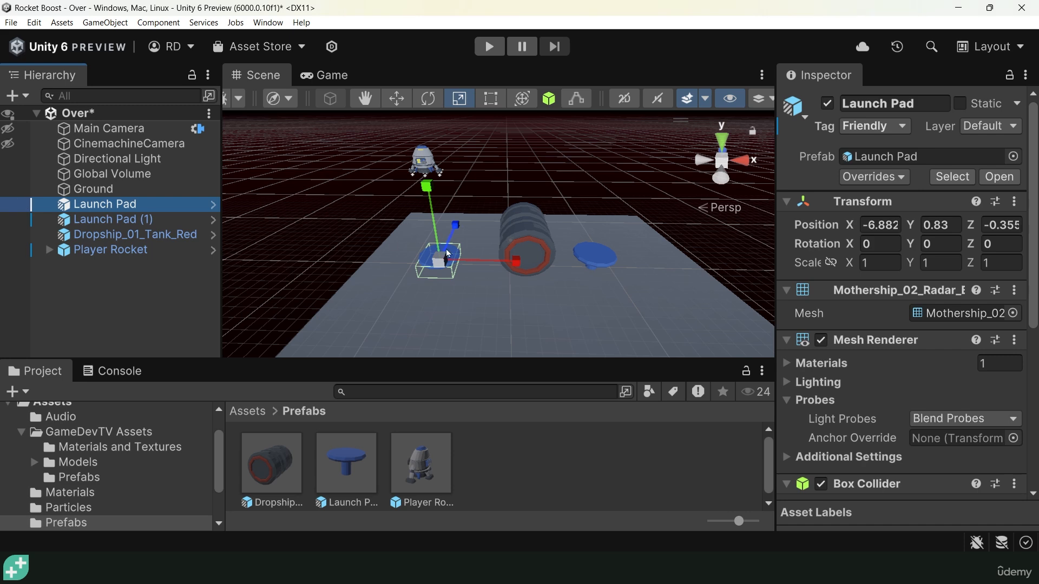
scroll(487, 271, "up", 5)
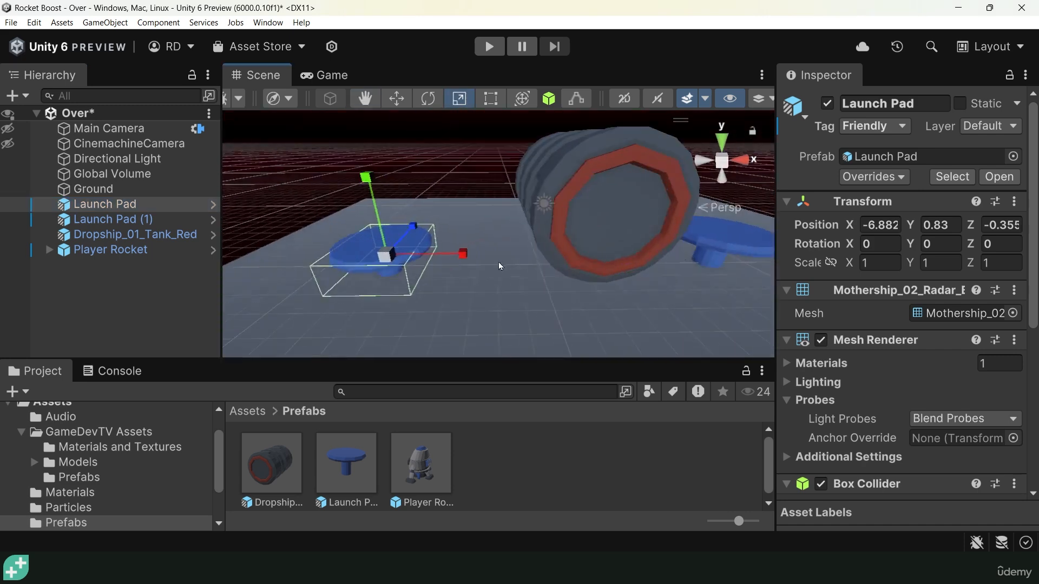
scroll(543, 252, "down", 5)
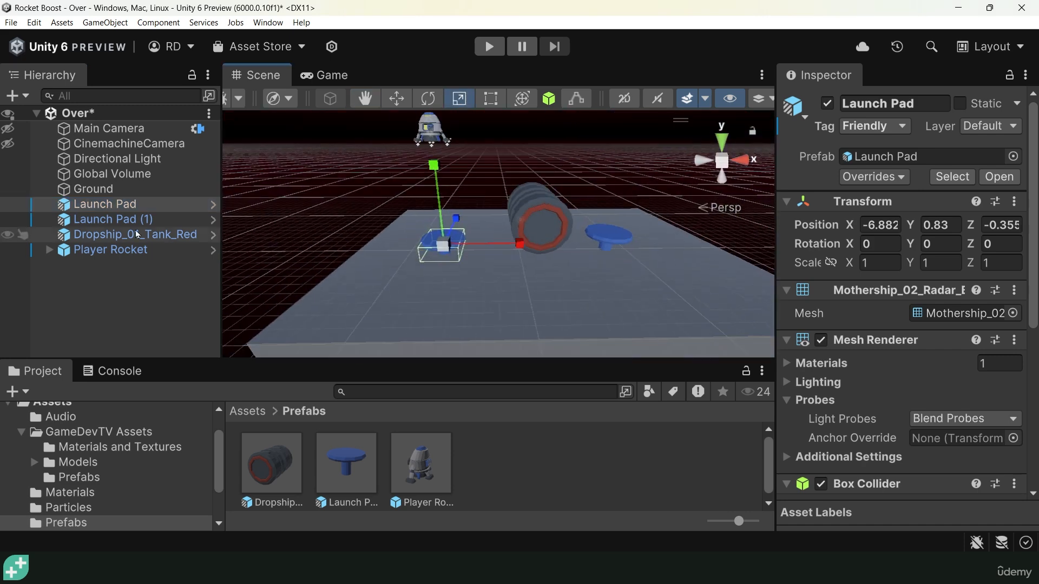
left_click(609, 239)
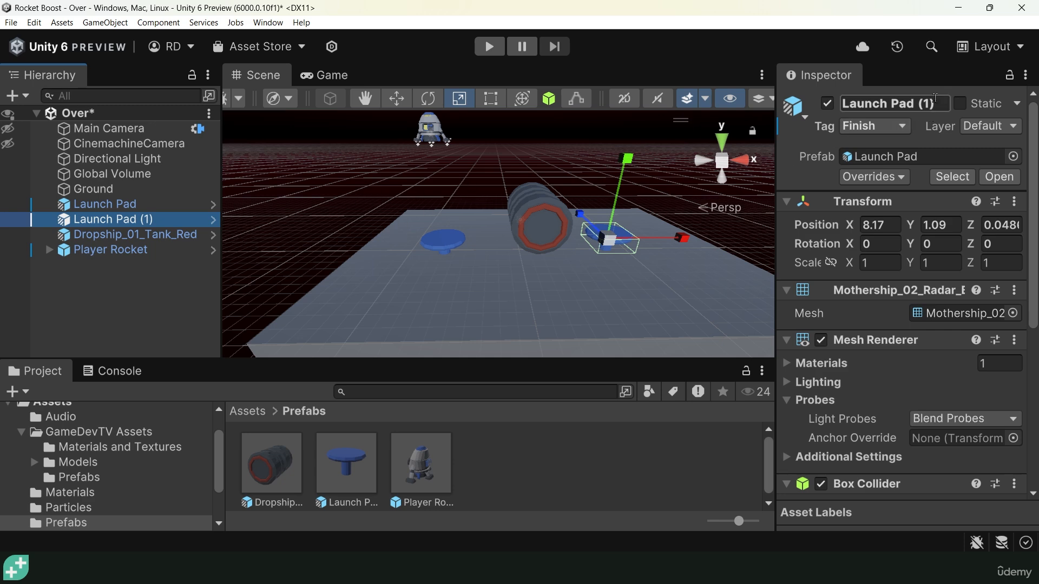
middle_click_drag(610, 240, 543, 241)
key("r")
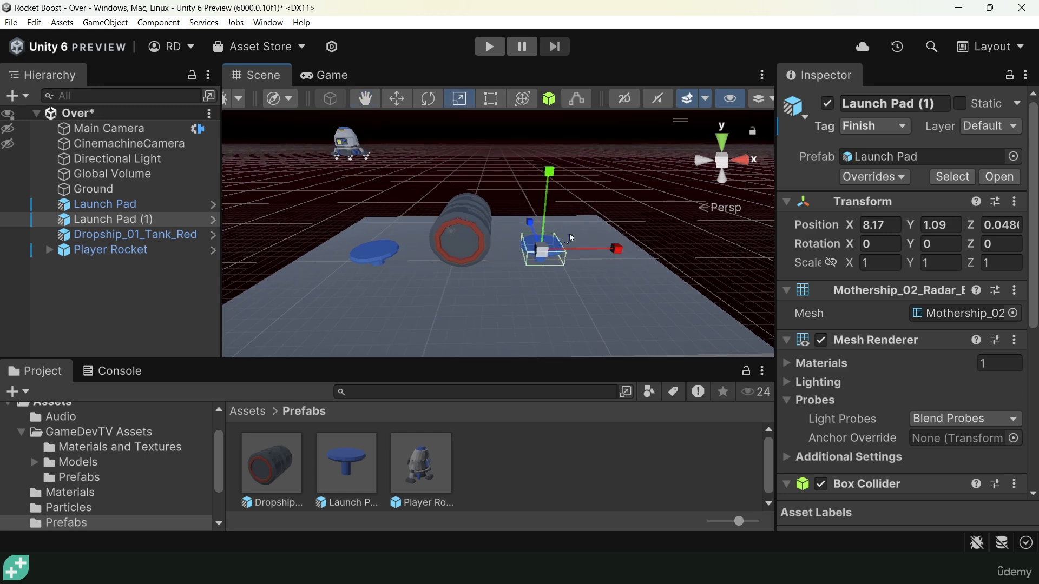
left_click(937, 101)
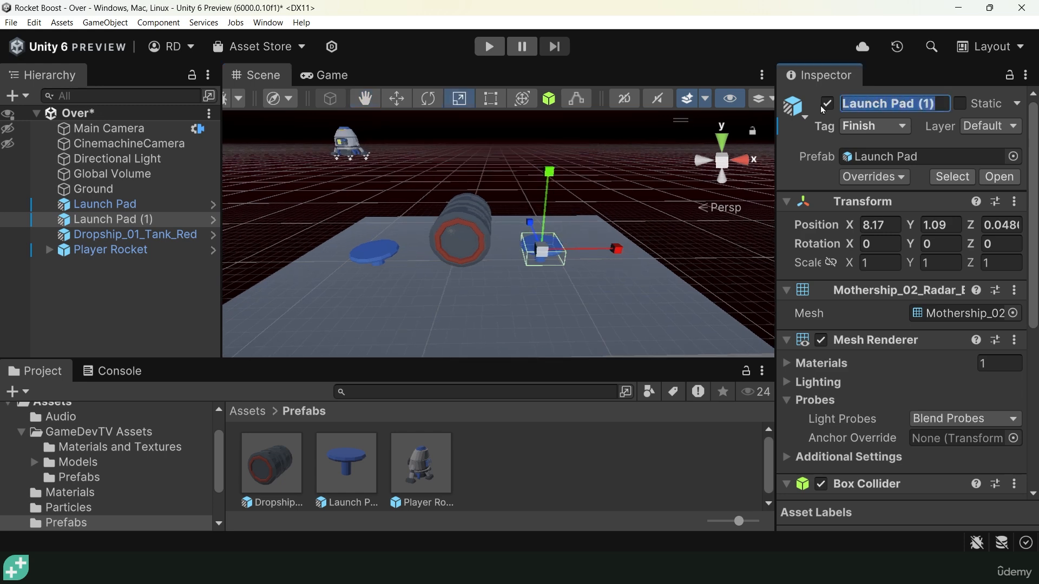
type("Fin")
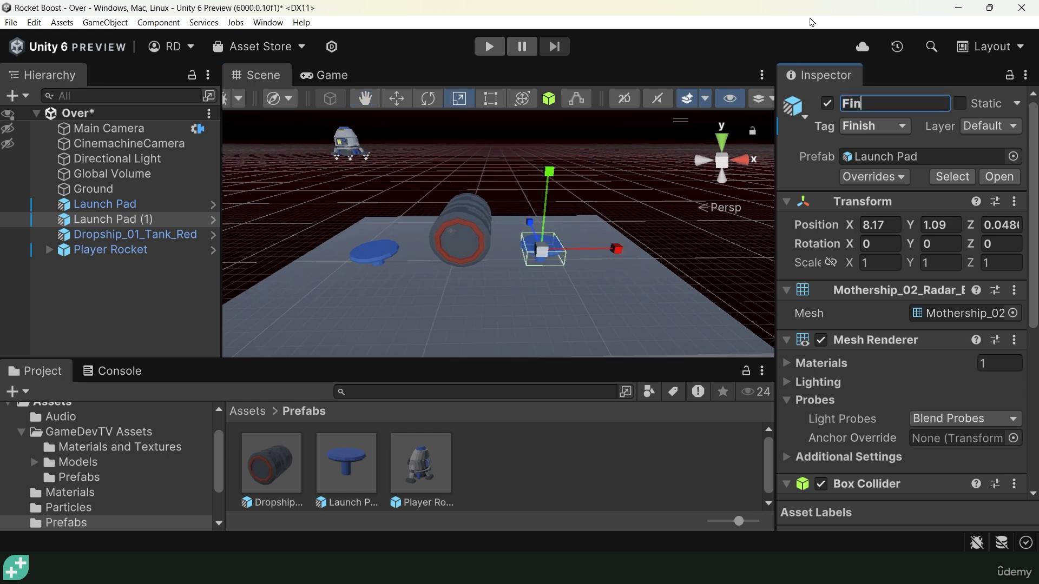
type("ish Pad")
key("Return")
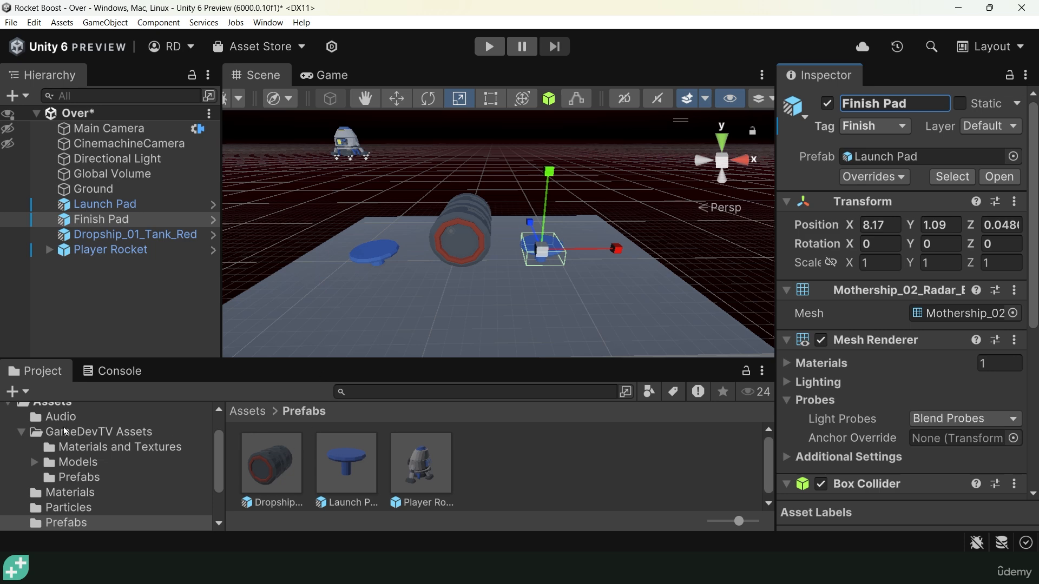
Step: Apply the GameDev.tv Green material from the GameDevTV Assets Materials and Textures folder to the Finish Pad in the scene
left_click(73, 493)
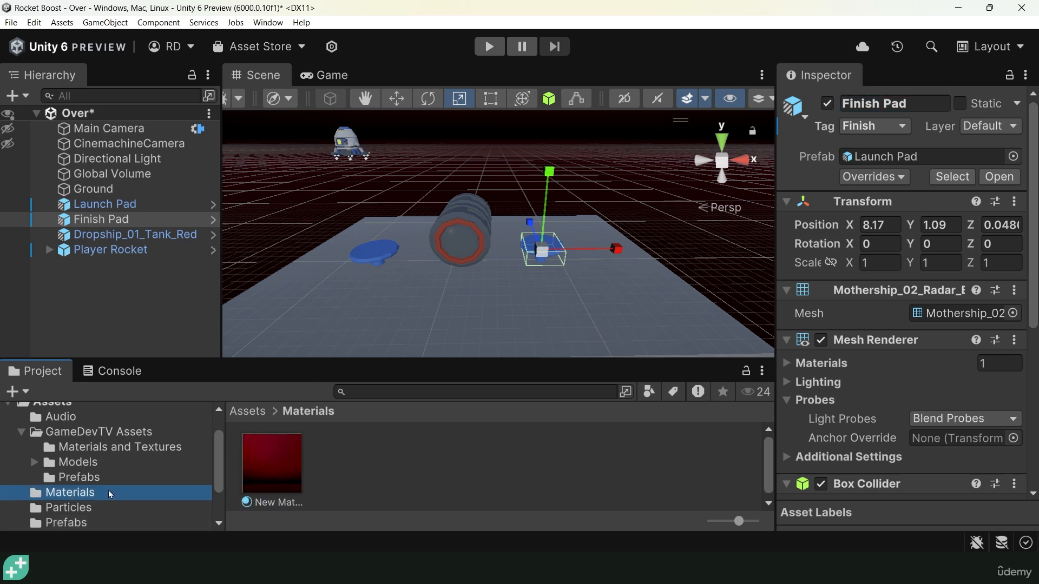
scroll(109, 494, "down", 2)
scroll(95, 476, "up", 4)
left_click(93, 476)
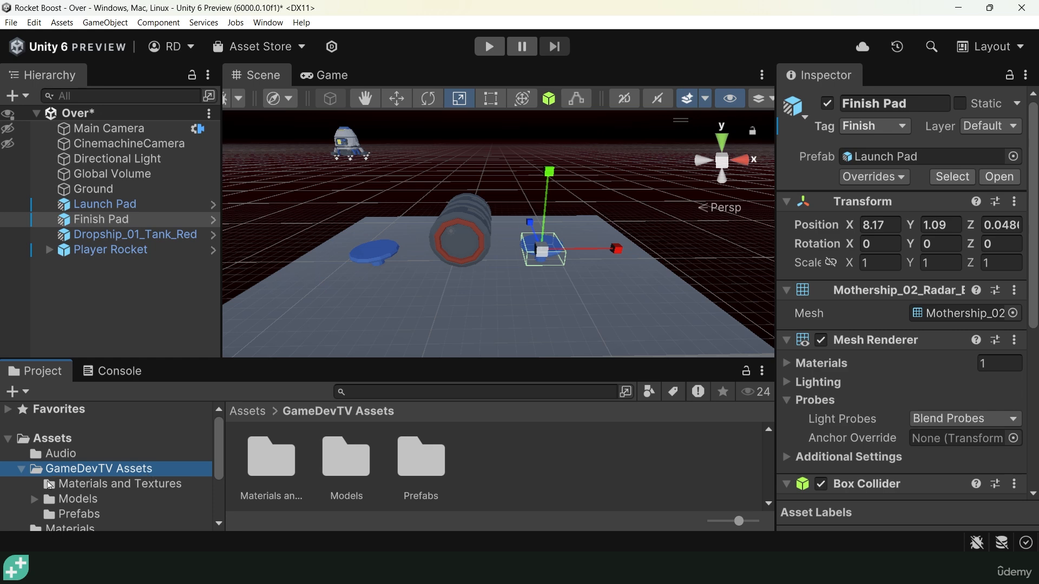
left_click(50, 484)
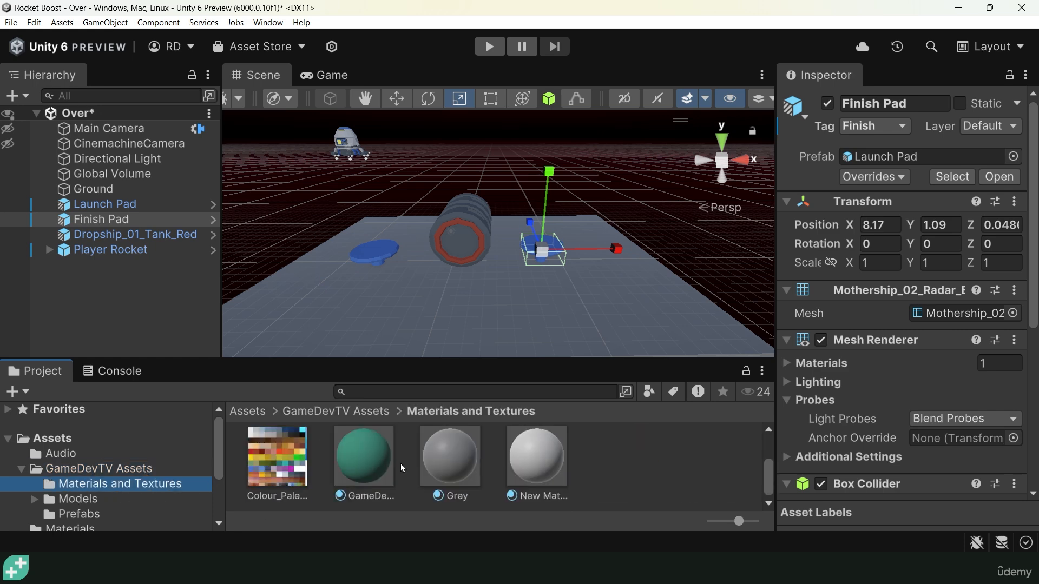
left_click(378, 462)
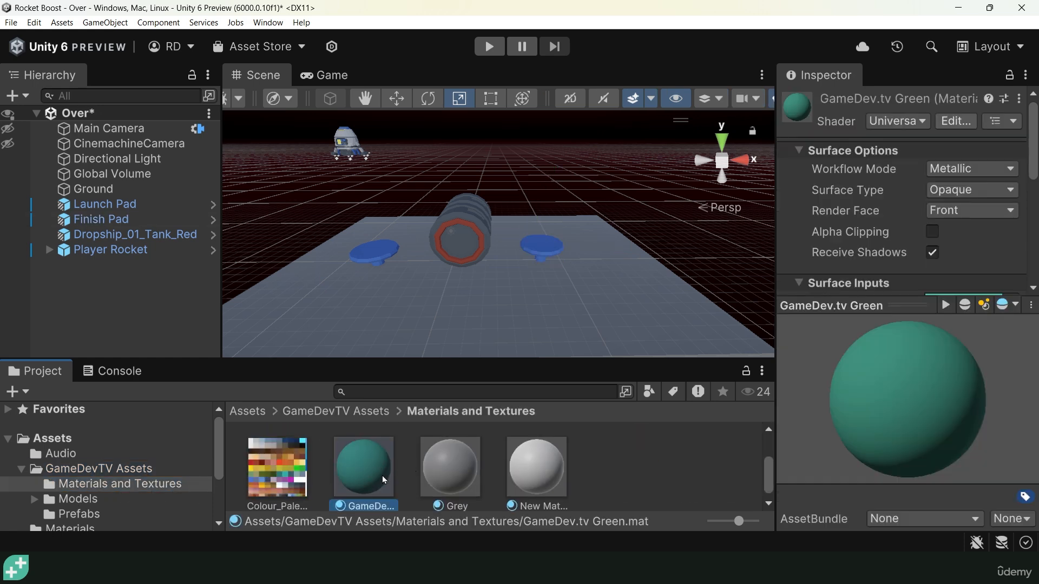
left_click_drag(382, 475, 541, 245)
scroll(574, 268, "up", 3)
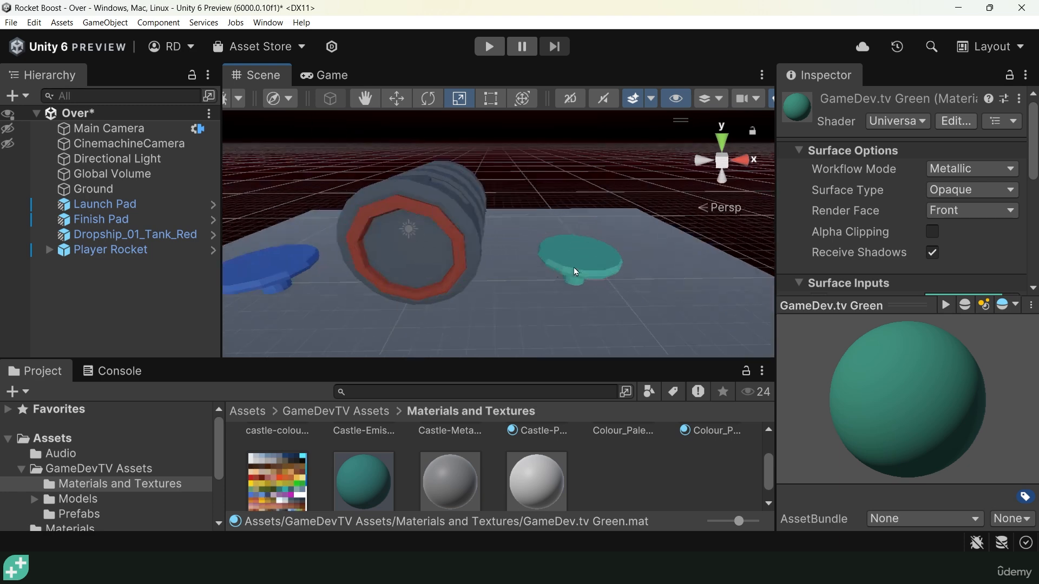
scroll(600, 272, "down", 3)
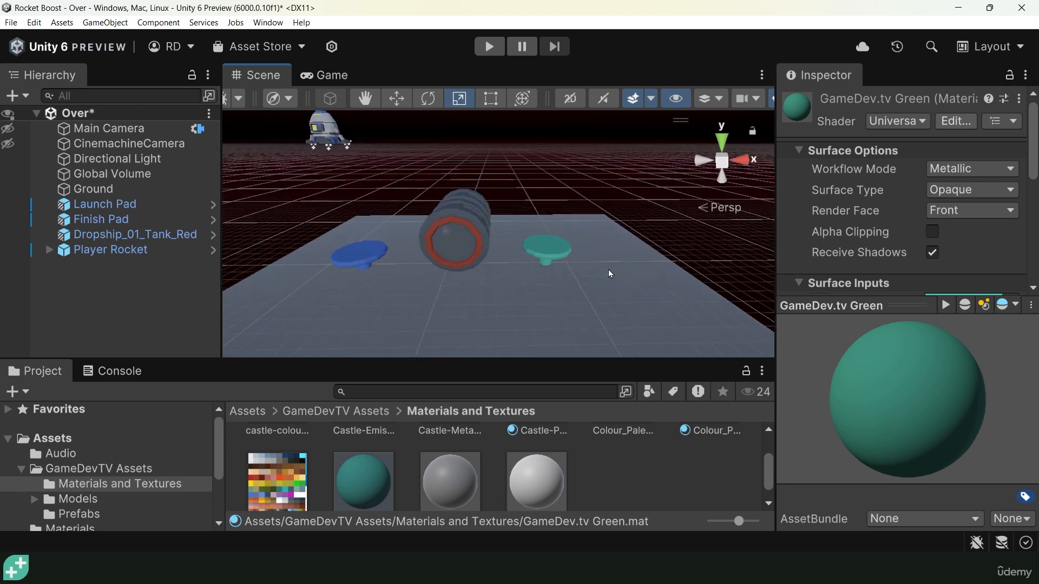
Step: Save the Finish Pad as a prefab variant in the Assets Prefabs folder
left_click(544, 257)
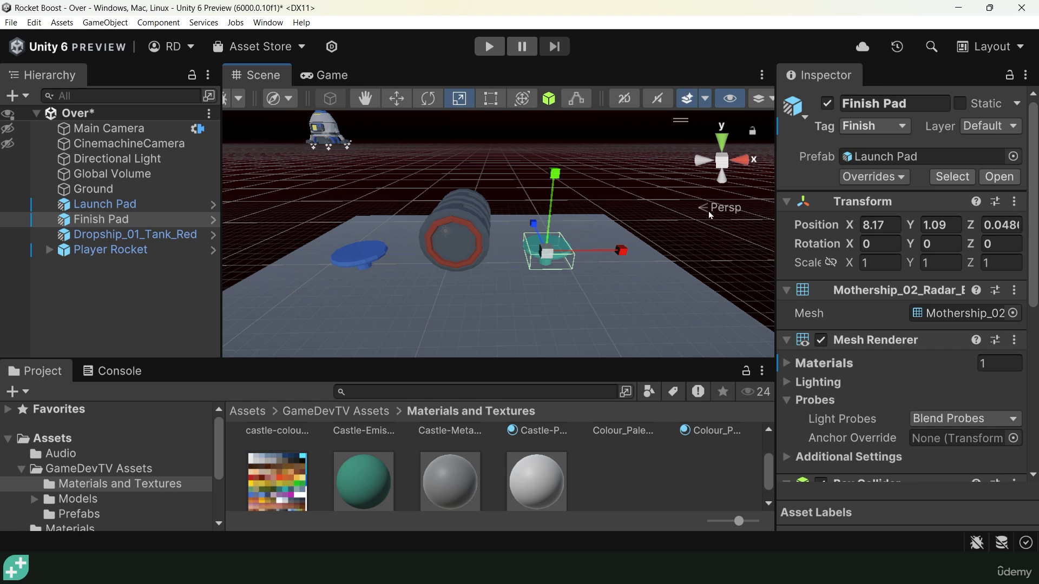
left_click(58, 441)
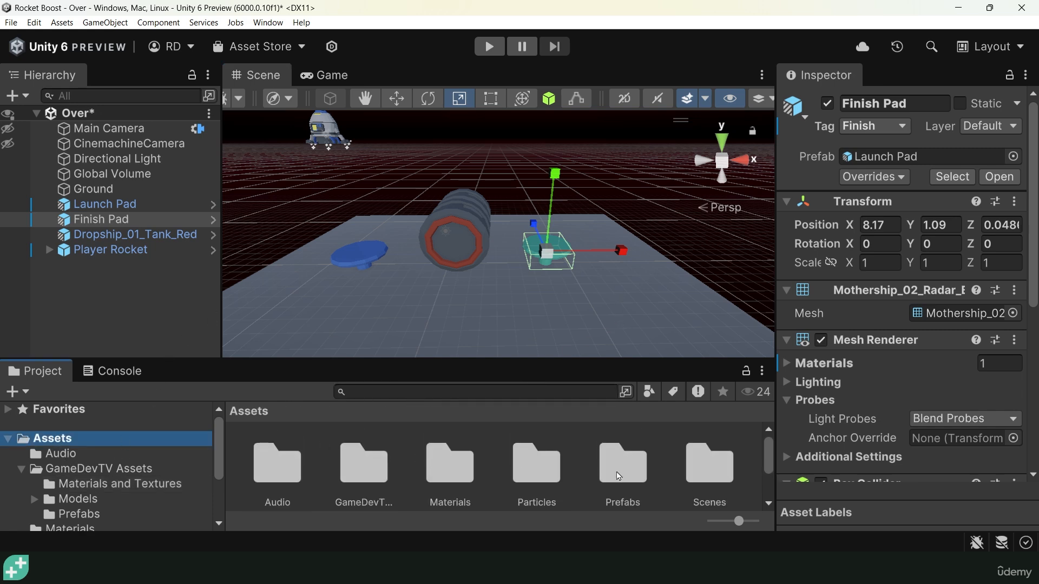
double_click(619, 476)
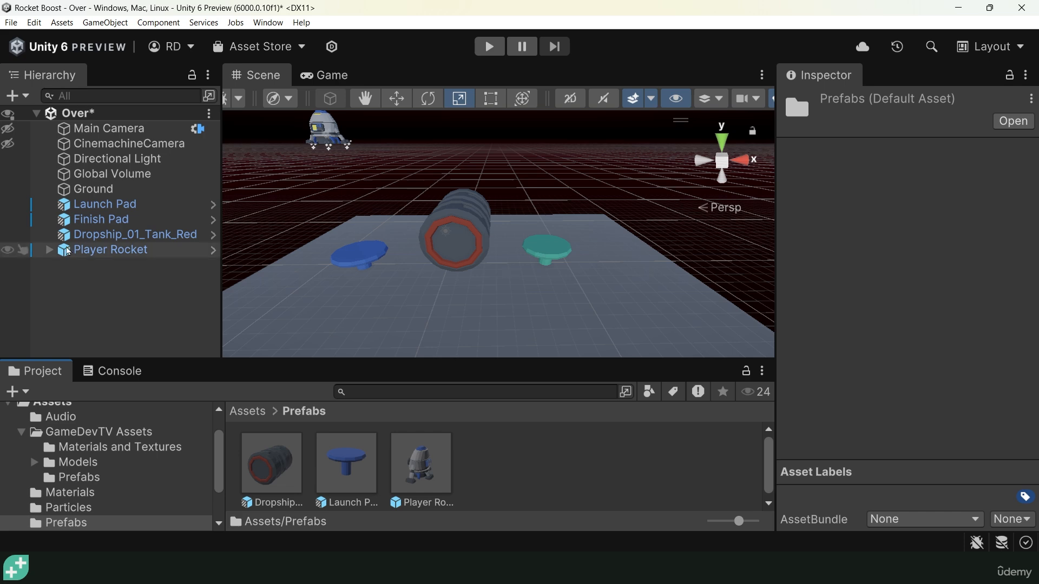
left_click_drag(370, 368, 503, 463)
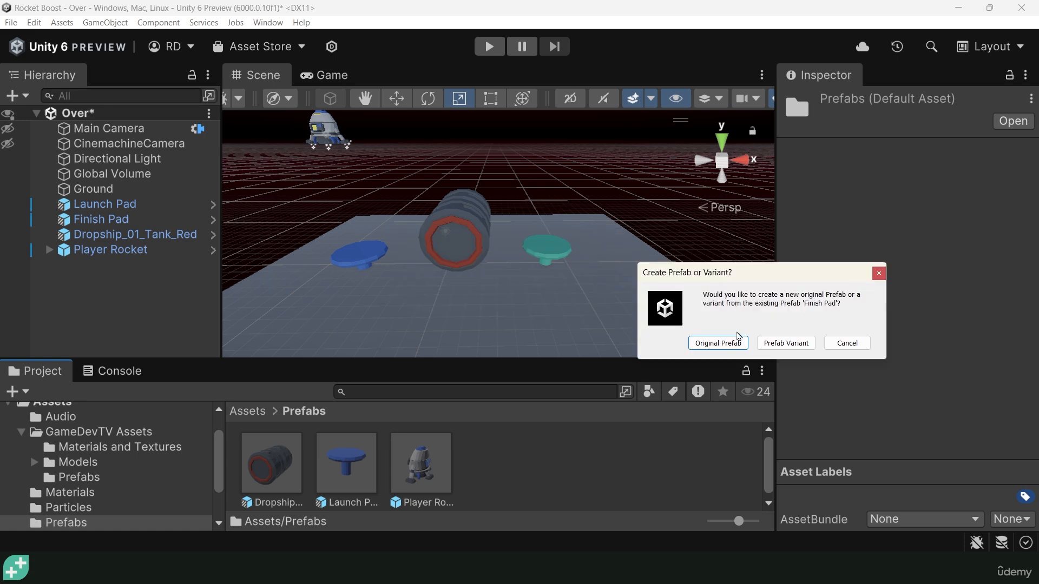
left_click(788, 344)
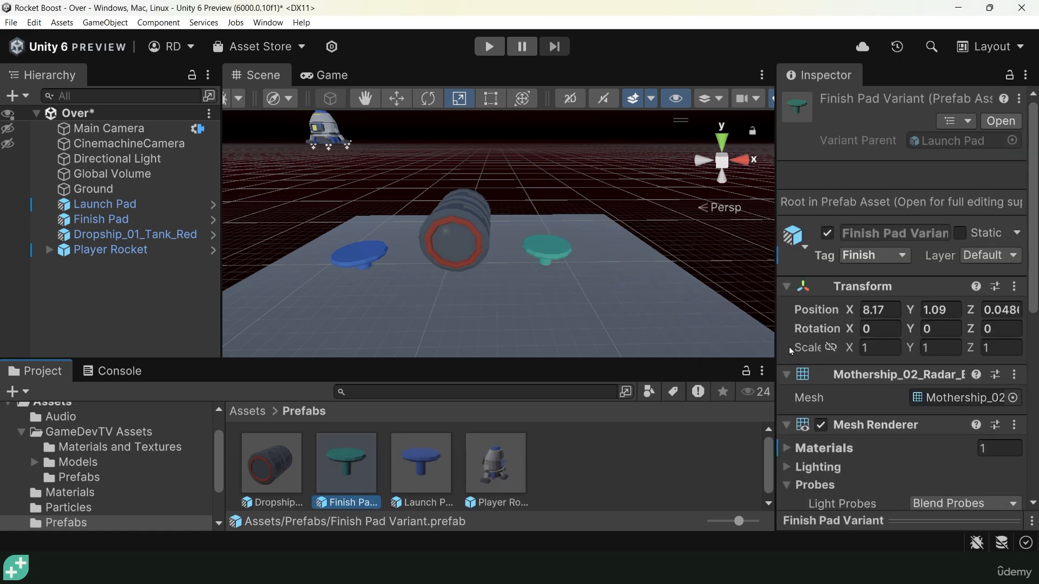
Step: Create an empty object named Environment at the root of the scene hierarchy
left_click_drag(317, 239, 351, 260, "alt")
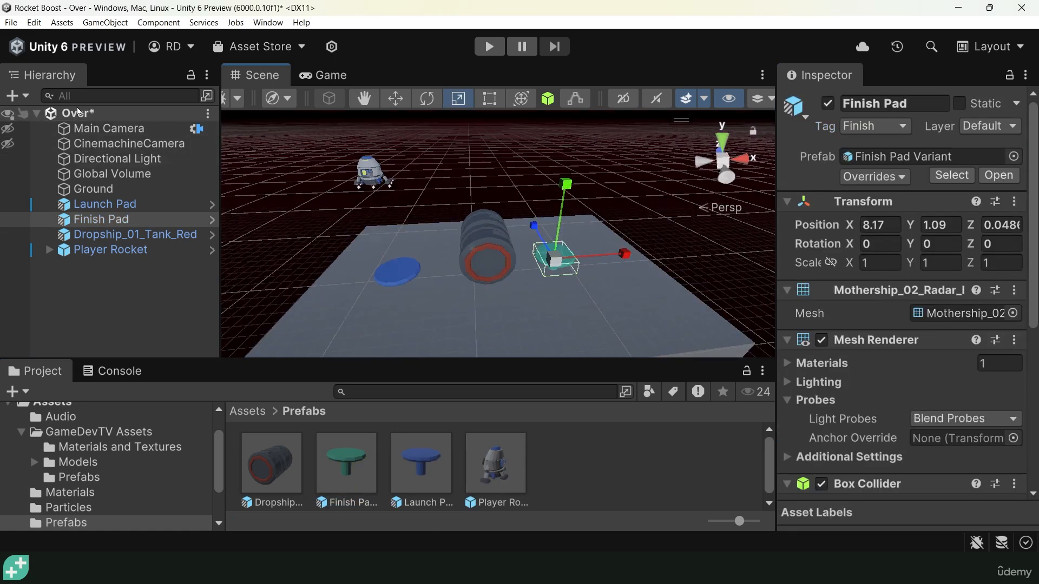
left_click(99, 281)
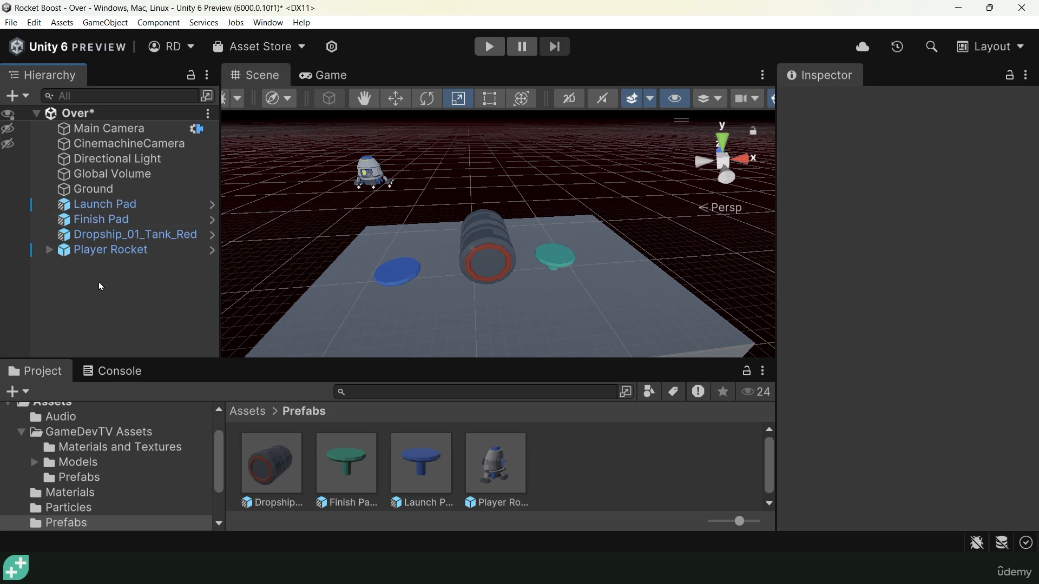
right_click(99, 281)
left_click(130, 333)
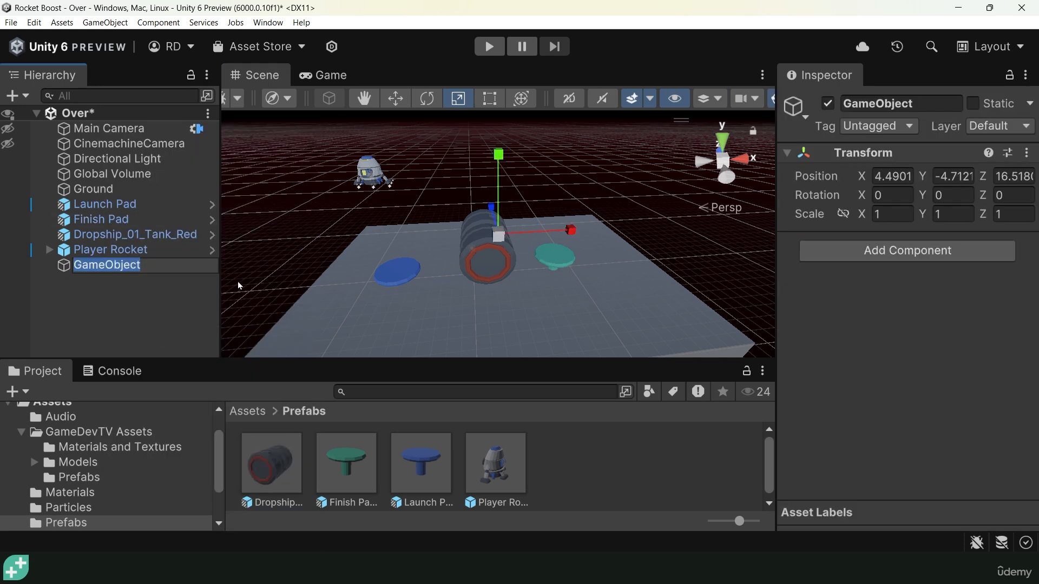
type("Environment")
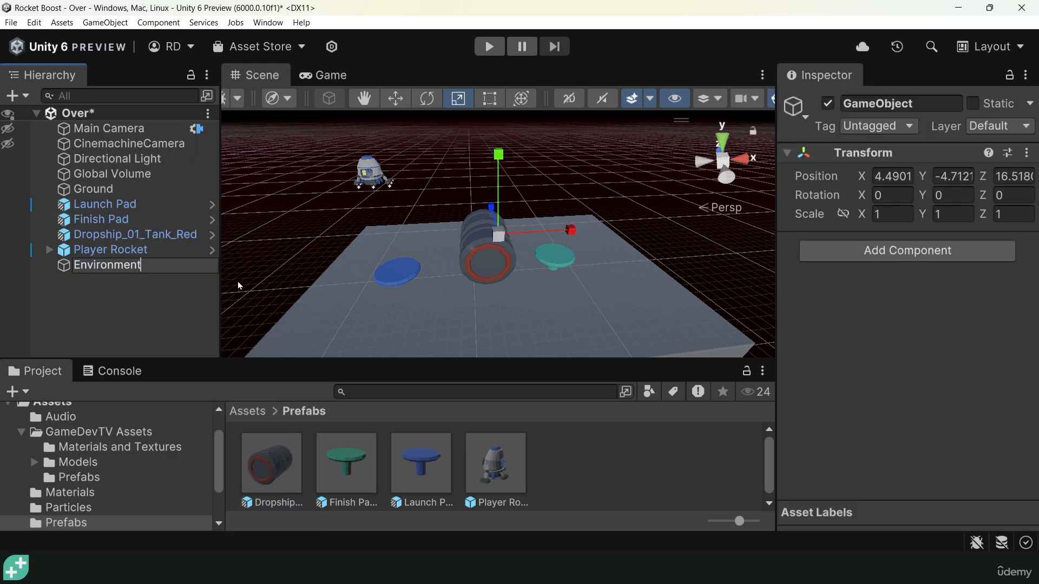
key("Return")
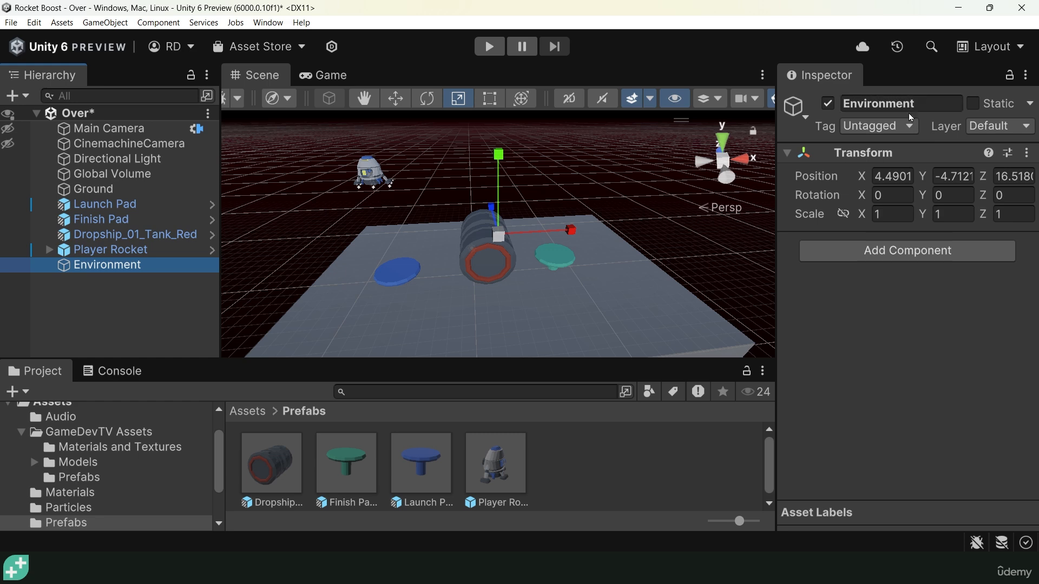
Step: Reset the Environment object's transform so its position is 0, 0, 0
right_click(816, 180)
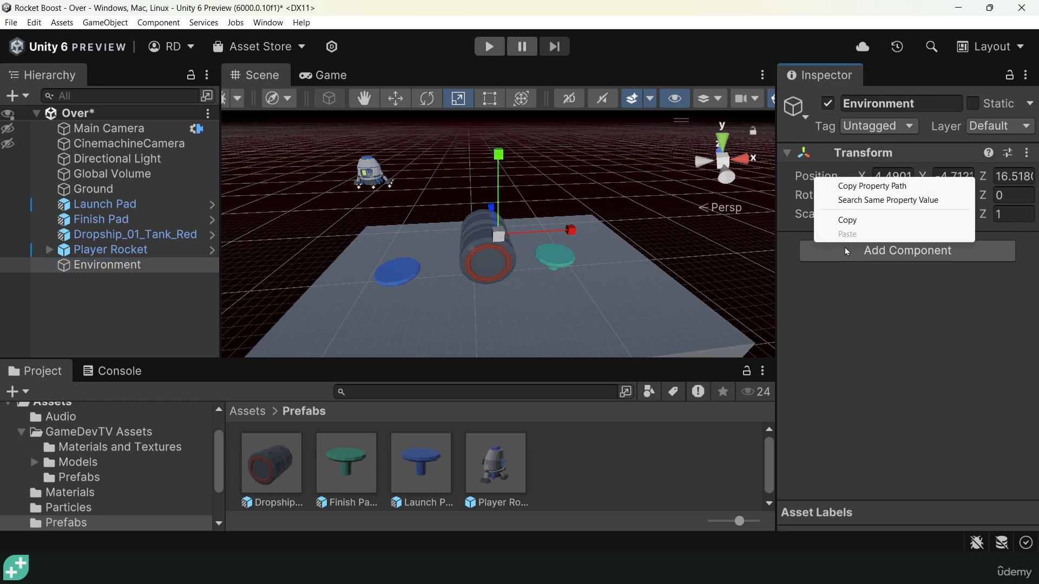
left_click(843, 382)
right_click(825, 178)
left_click(858, 332)
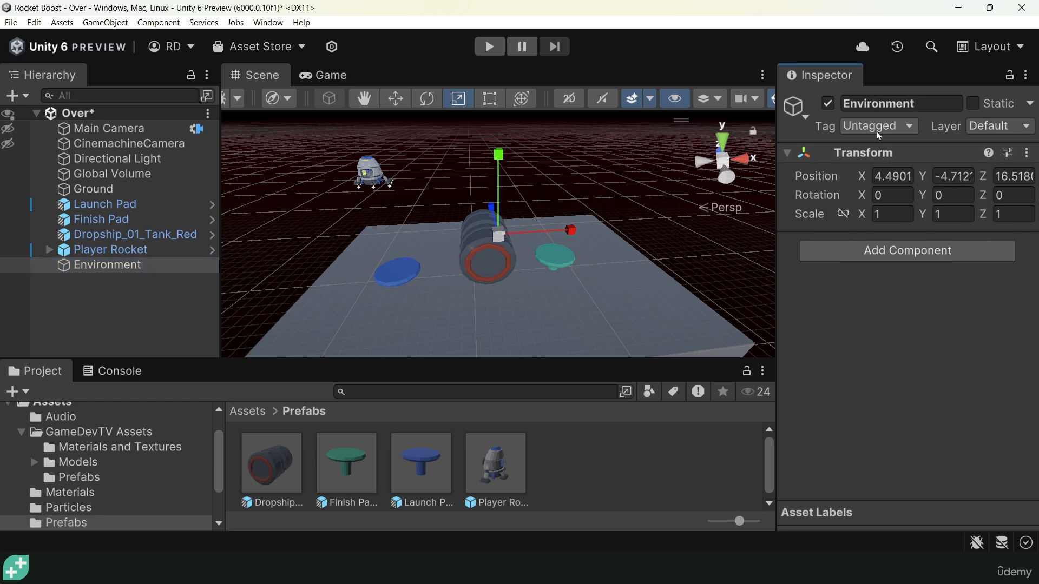
right_click(872, 151)
left_click(900, 156)
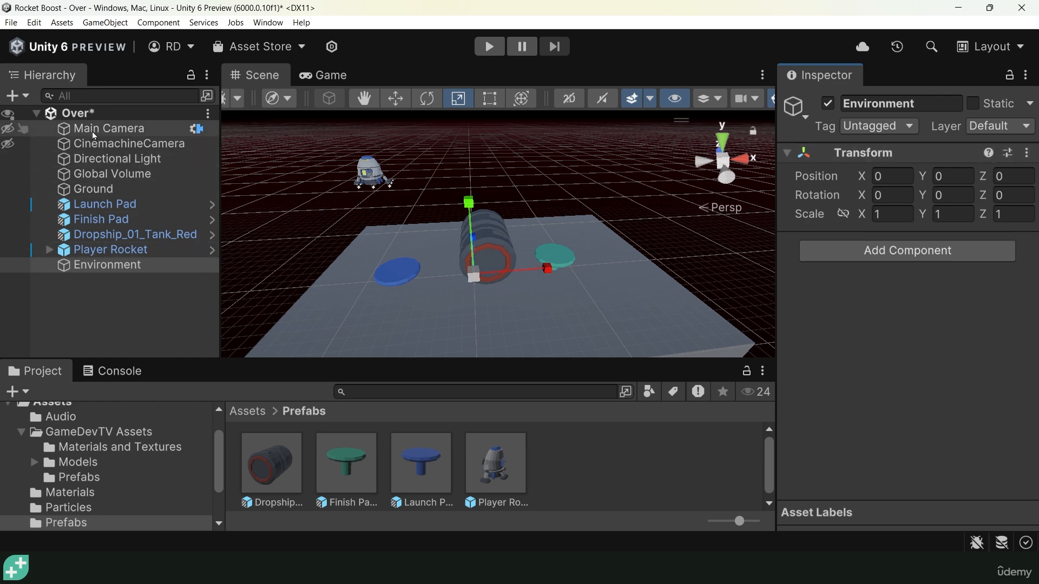
Step: Make the Ground and Dropship_01_Tank_Red objects children of Environment
left_click_drag(73, 189, 93, 262)
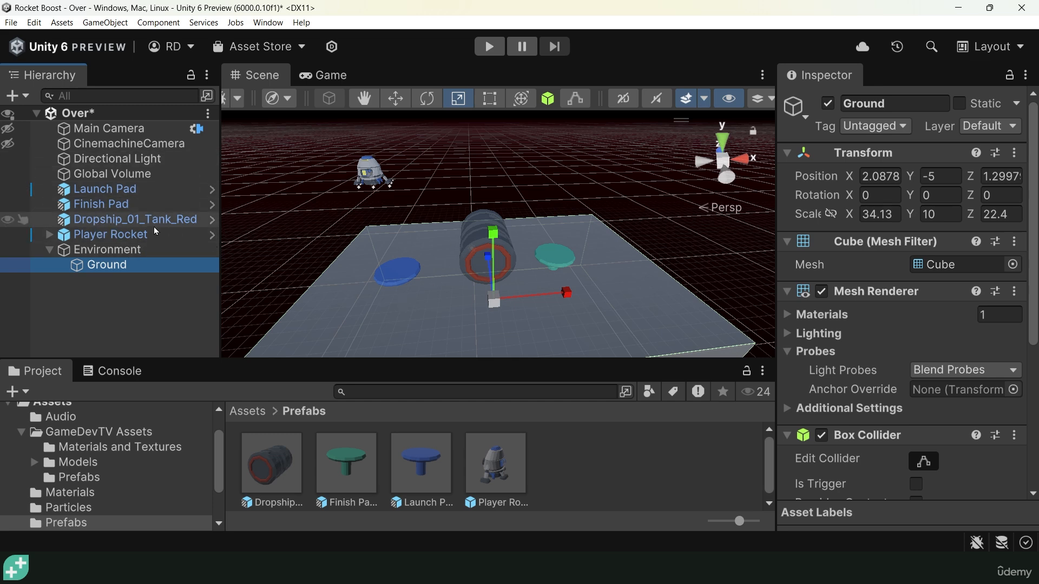
left_click(92, 218)
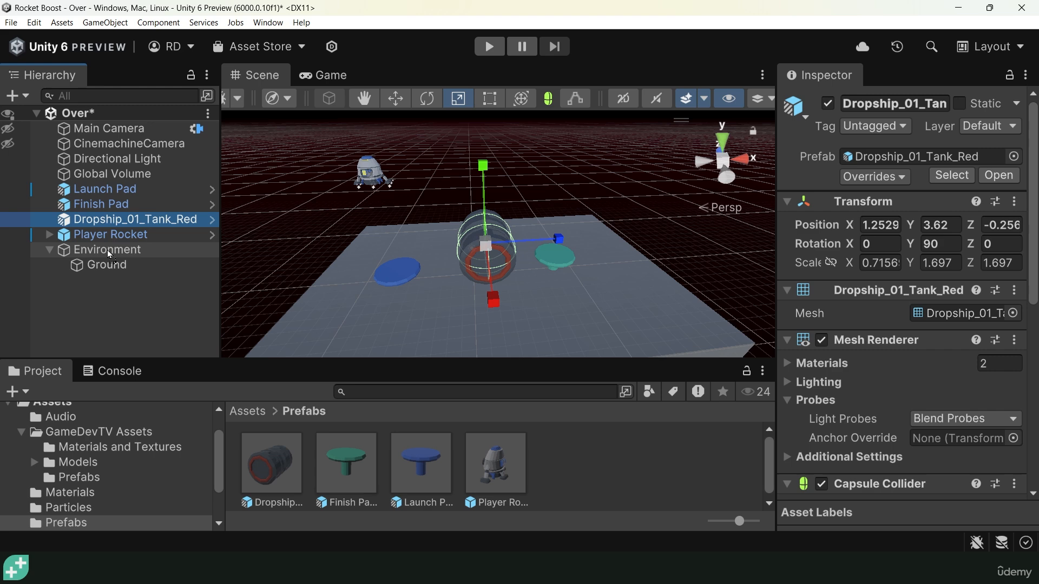
left_click_drag(108, 250, 109, 250)
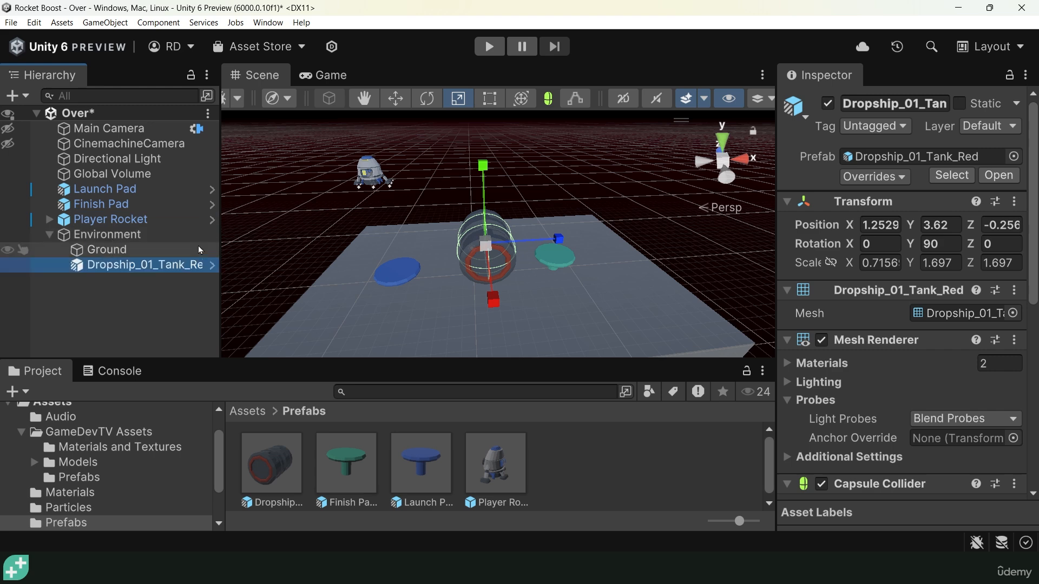
Step: Open the Models folder of GameDevTV Assets and enlarge the asset browser area to show more models
left_click_drag(403, 267, 515, 259, "alt")
scroll(516, 259, "up", 2)
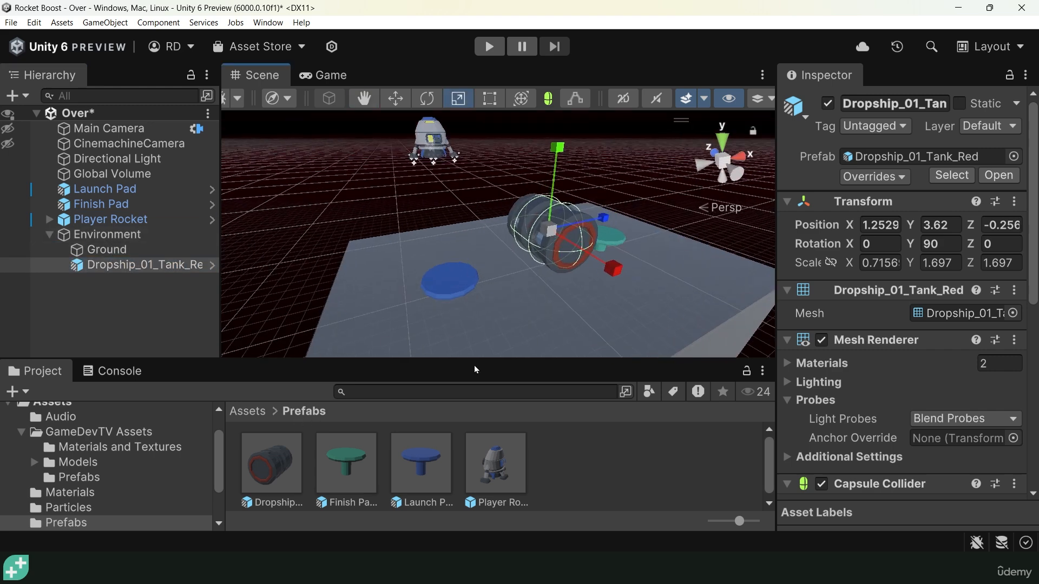
left_click_drag(476, 362, 479, 341)
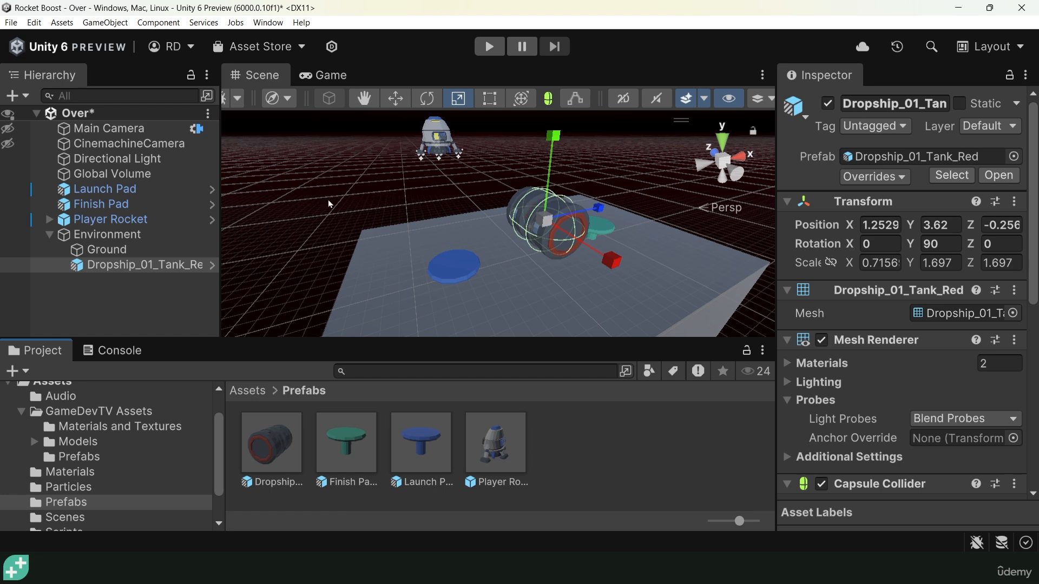
left_click_drag(328, 203, 403, 181, "alt")
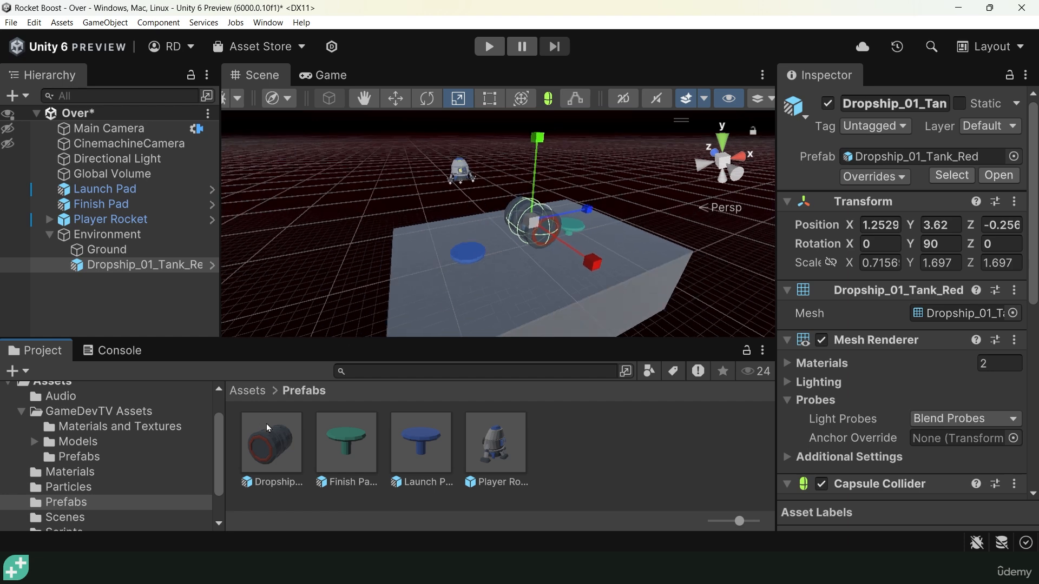
left_click(76, 442)
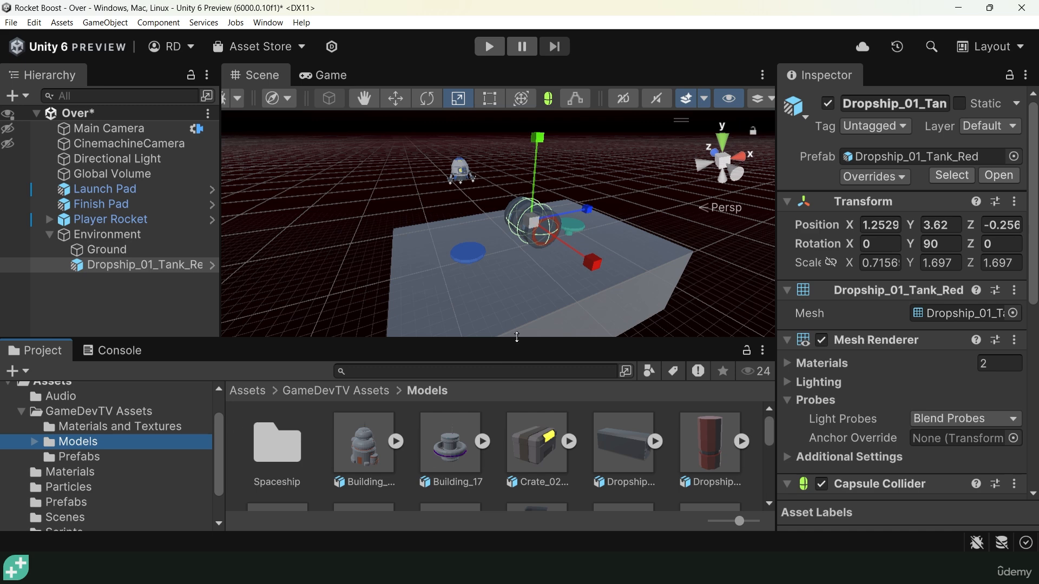
left_click_drag(517, 337, 514, 313)
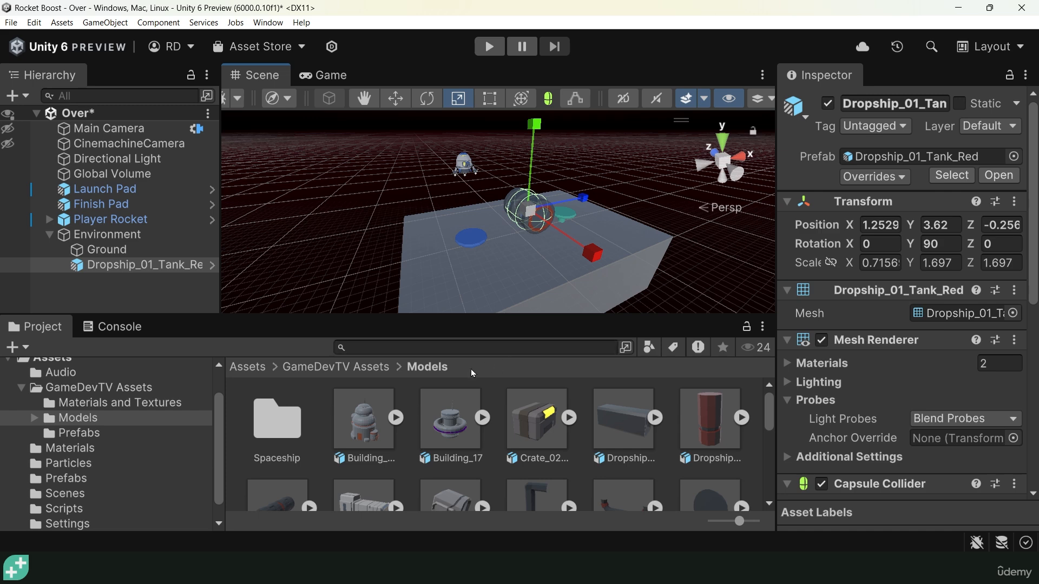
Step: Place the Dropship_02_Light_Mount model from the Models folder on the ground platform near the dropship tank
scroll(534, 252, "up", 10)
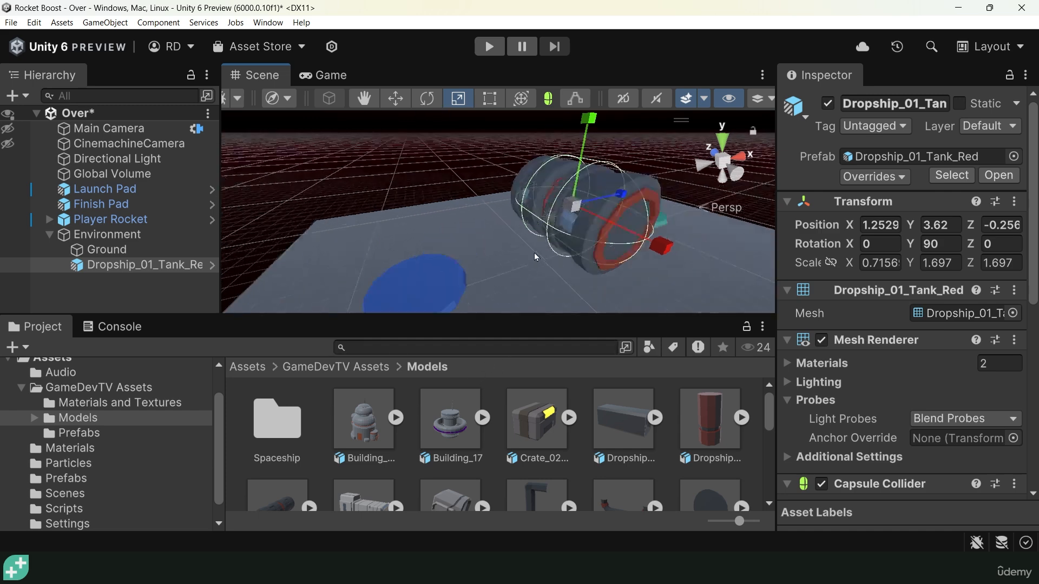
scroll(573, 236, "down", 7)
scroll(573, 234, "down", 2)
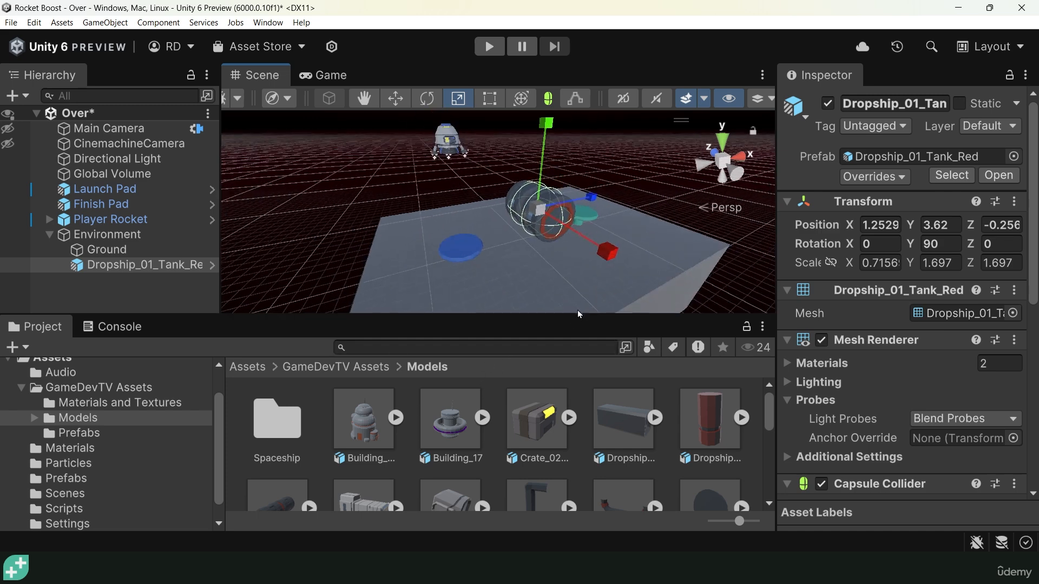
scroll(440, 416, "down", 3)
scroll(440, 426, "down", 3)
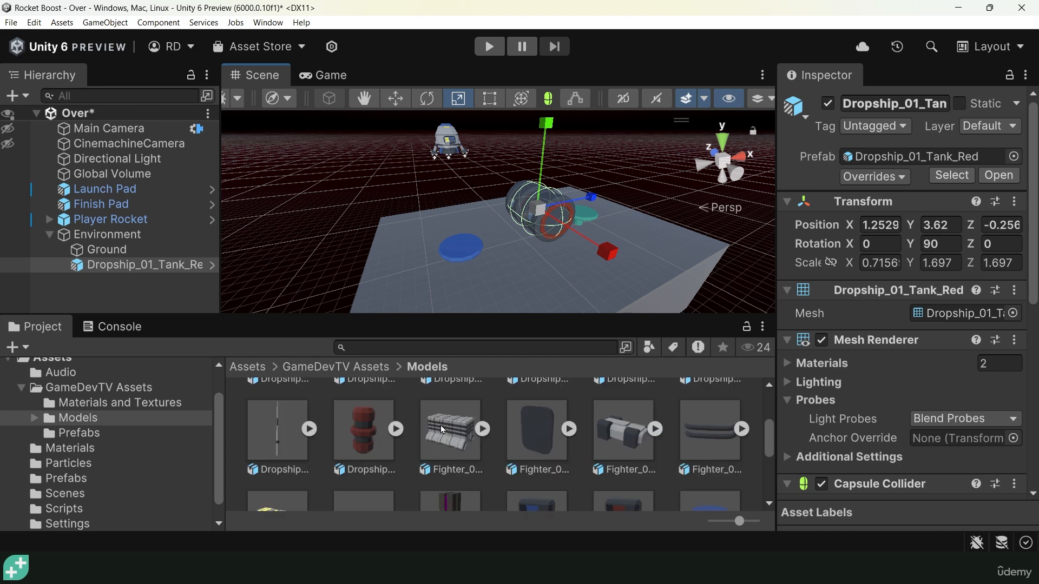
scroll(471, 442, "up", 2)
scroll(472, 443, "up", 3)
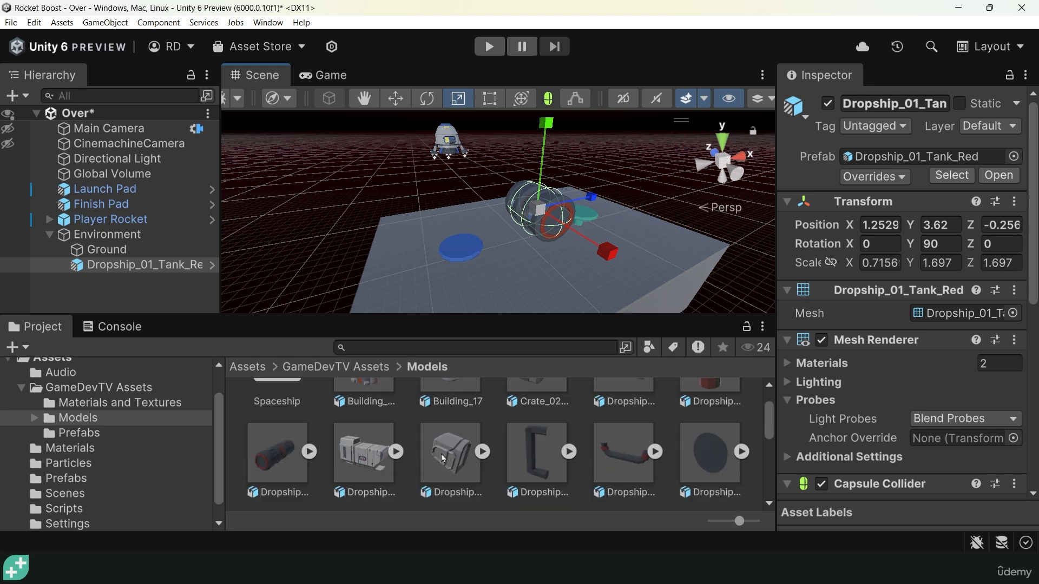
scroll(452, 458, "up", 1)
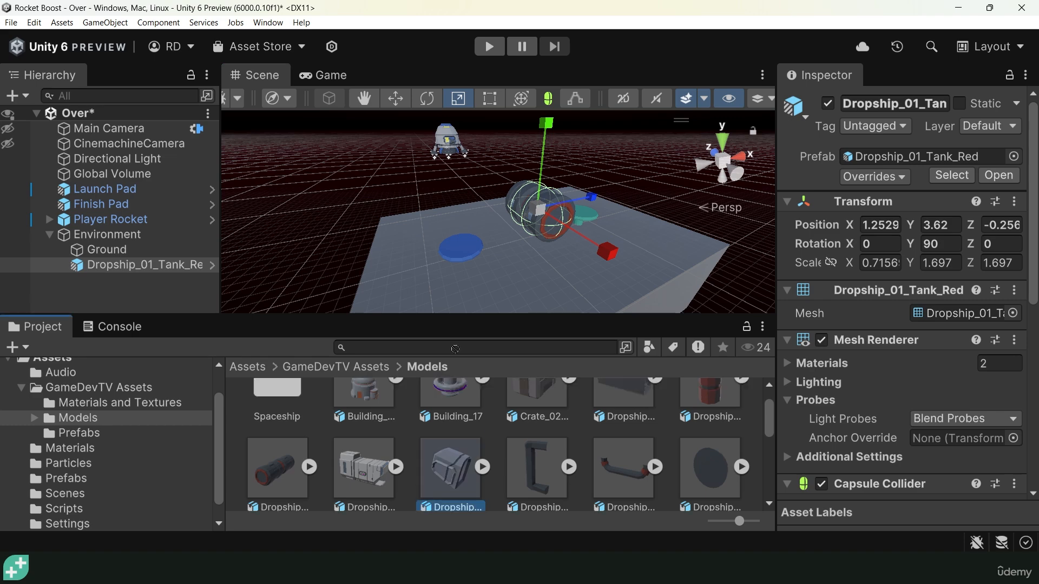
left_click_drag(452, 459, 609, 198)
Step: Place the Dropship_03_Handle model near the platform's edge, scale it uniformly to about 2.93 and raise it to Y 3.2
key("w")
key("r")
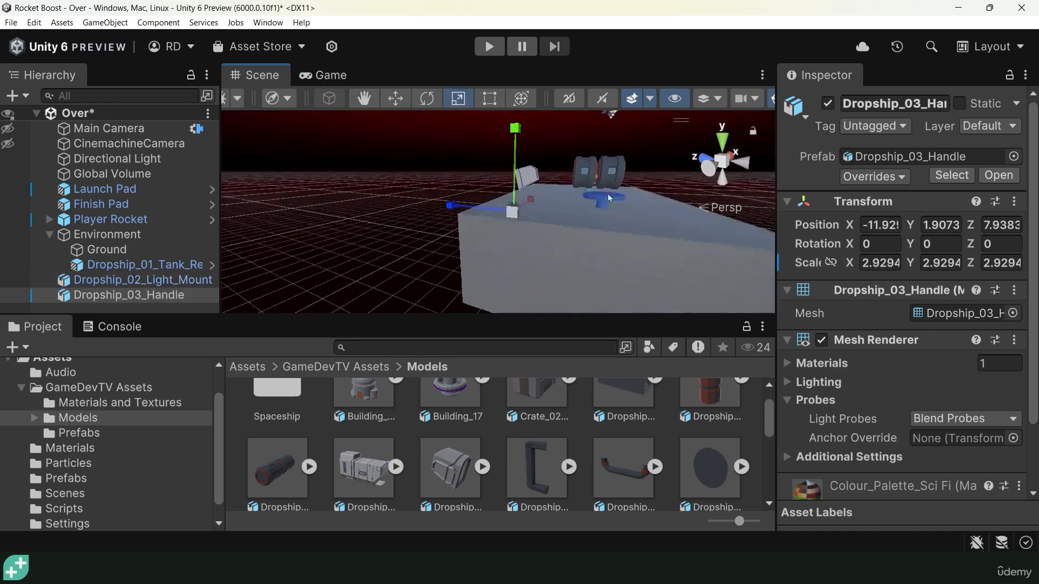
scroll(547, 230, "up", 5)
key("w")
left_click_drag(532, 152, 391, 276)
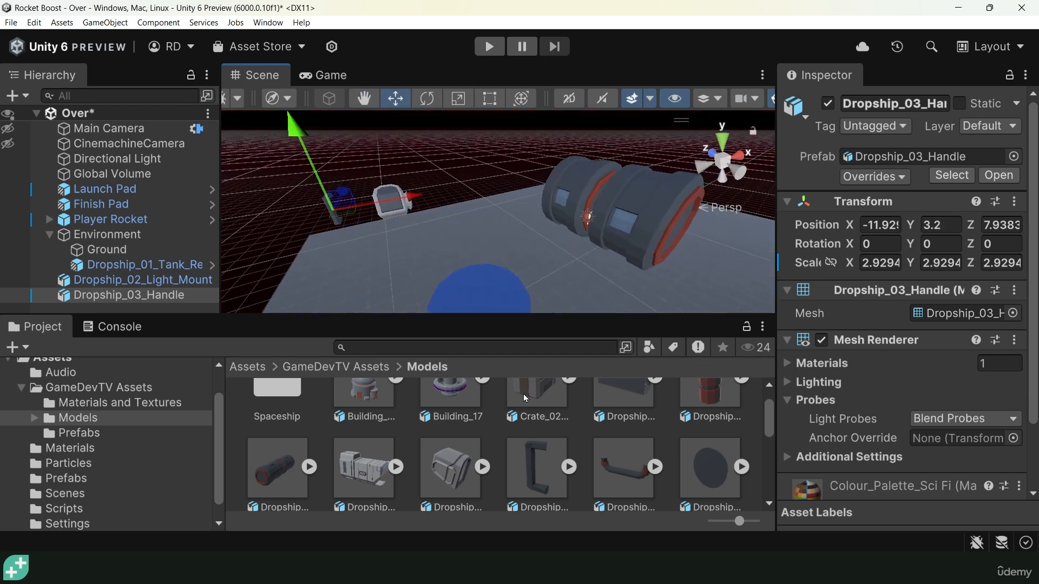
Step: Place the Fighter_03_Engine_Yellow model behind the tank at about X -3.56, Y 3.34, Z 12.62, scaled uniformly to about 1.79
scroll(546, 411, "down", 3)
left_click(455, 441)
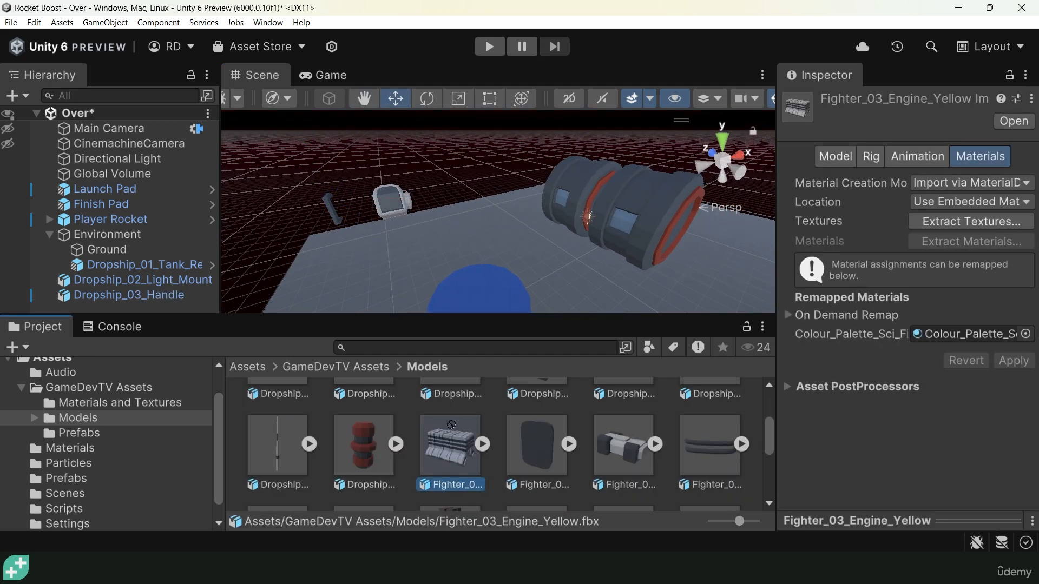
left_click_drag(451, 425, 510, 246)
key("e")
key("r")
key("w")
left_click_drag(479, 215, 439, 198)
left_click_drag(556, 249, 430, 255, "alt")
Step: Place the Rock_Cliff_Env_01 model behind the platform at about X 30.4, Y 0, Z 42.1
scroll(606, 427, "down", 4)
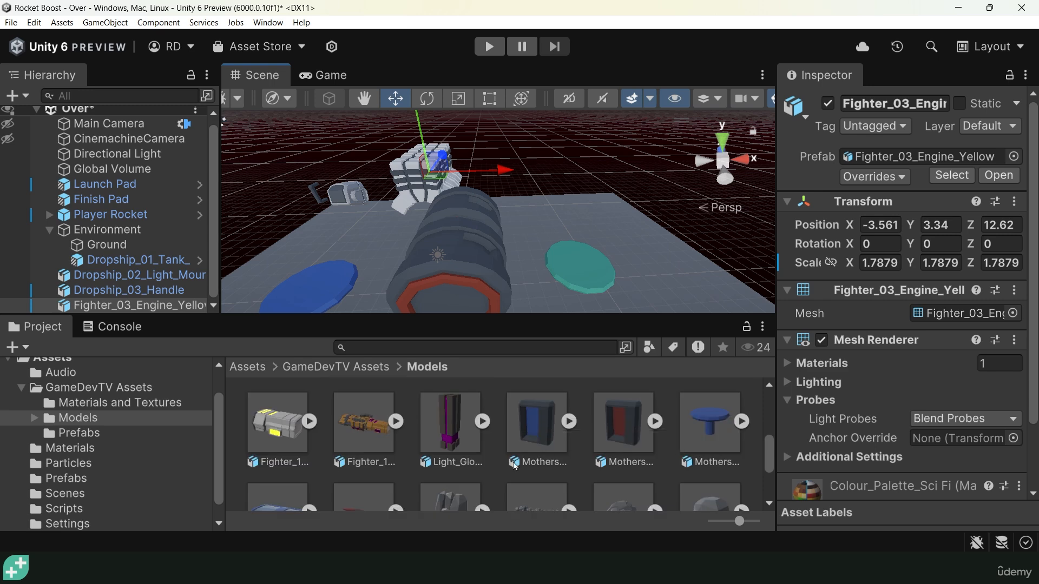
left_click(444, 421)
scroll(427, 430, "down", 3)
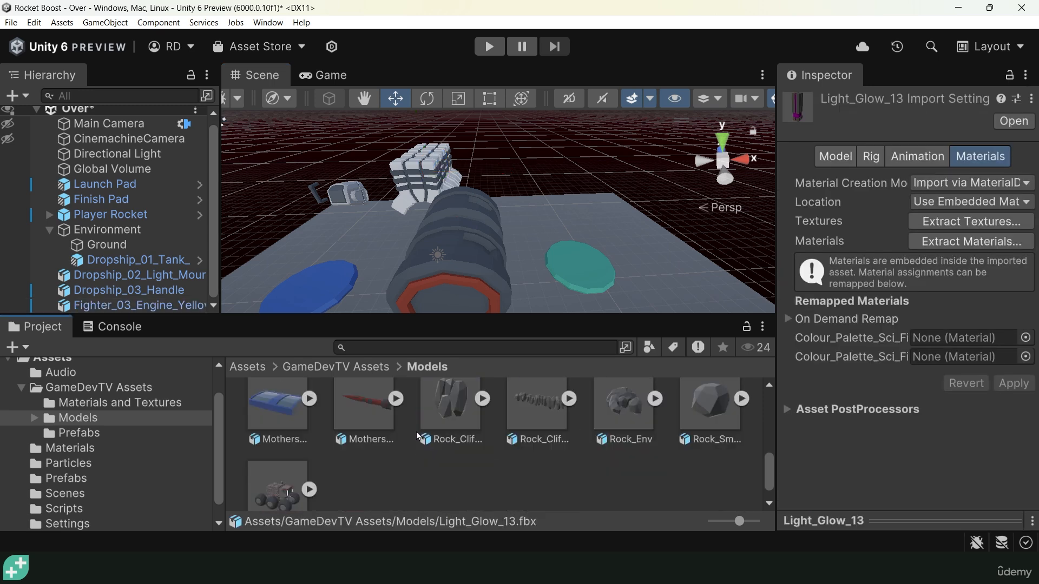
scroll(456, 410, "up", 2)
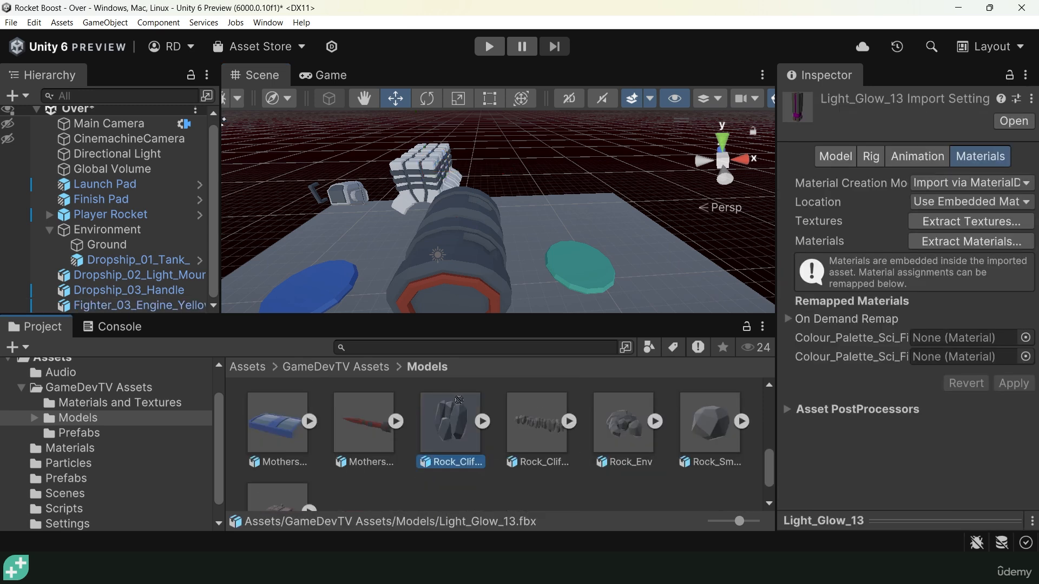
left_click_drag(456, 411, 566, 139)
scroll(611, 206, "down", 4)
scroll(534, 203, "down", 3)
left_click_drag(509, 207, 606, 209, "alt")
left_click_drag(382, 142, 525, 273)
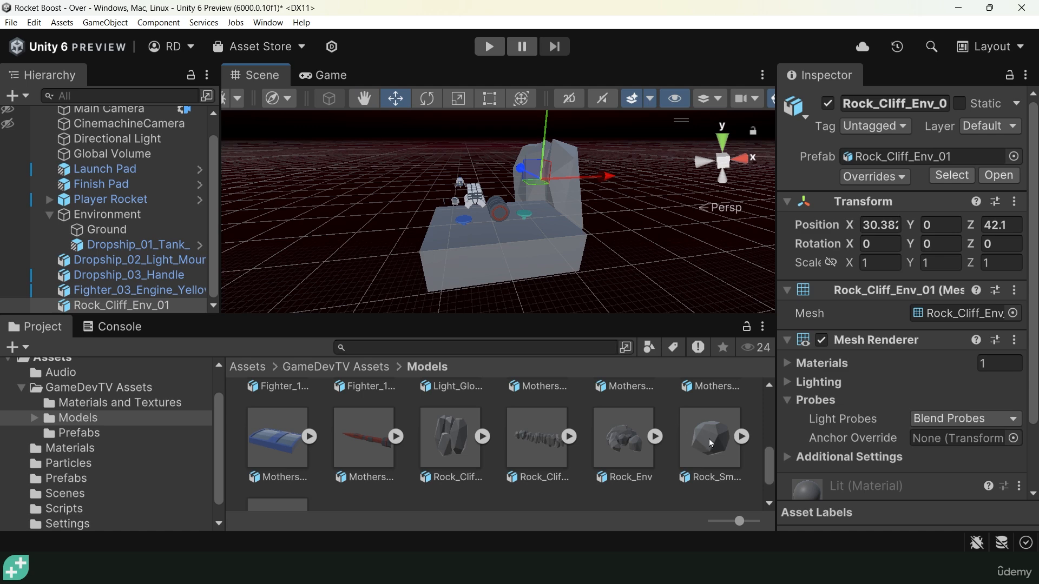
Step: Place the Rock_Cliffs_Env_01 model alongside the platform at about X -25.2, Y 0, Z -6.8
left_click_drag(540, 444, 365, 248)
scroll(487, 257, "up", 3)
scroll(476, 441, "down", 3)
scroll(477, 442, "up", 3)
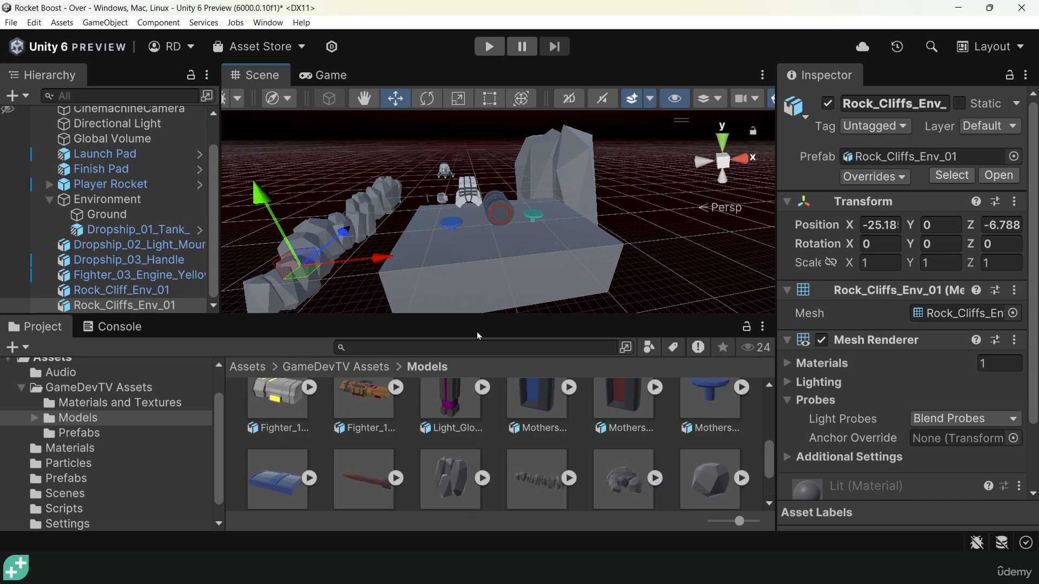
left_click_drag(323, 257, 475, 232, "alt")
scroll(447, 205, "up", 4)
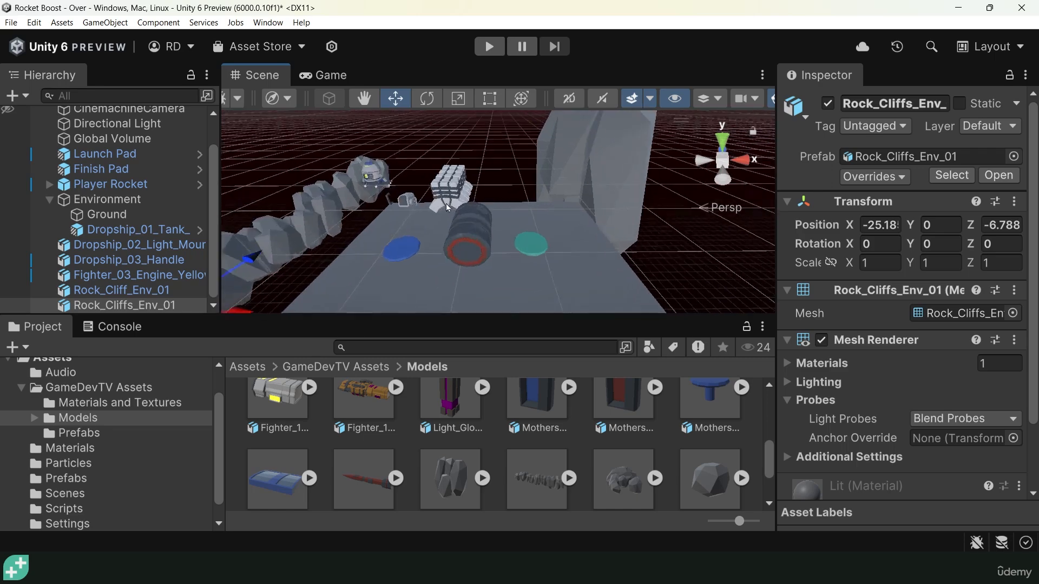
Step: Move Rock_Cliff_Env_01 along the X axis to 13.2 and enlarge the scene view area
middle_click_drag(566, 186, 576, 250)
left_click(610, 199)
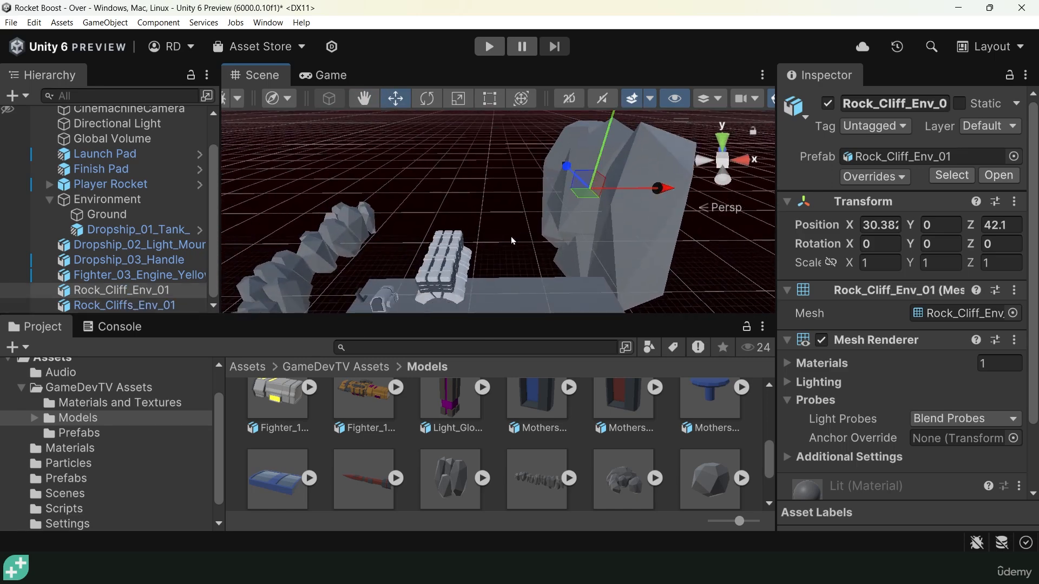
left_click_drag(610, 199, 769, 198, "alt")
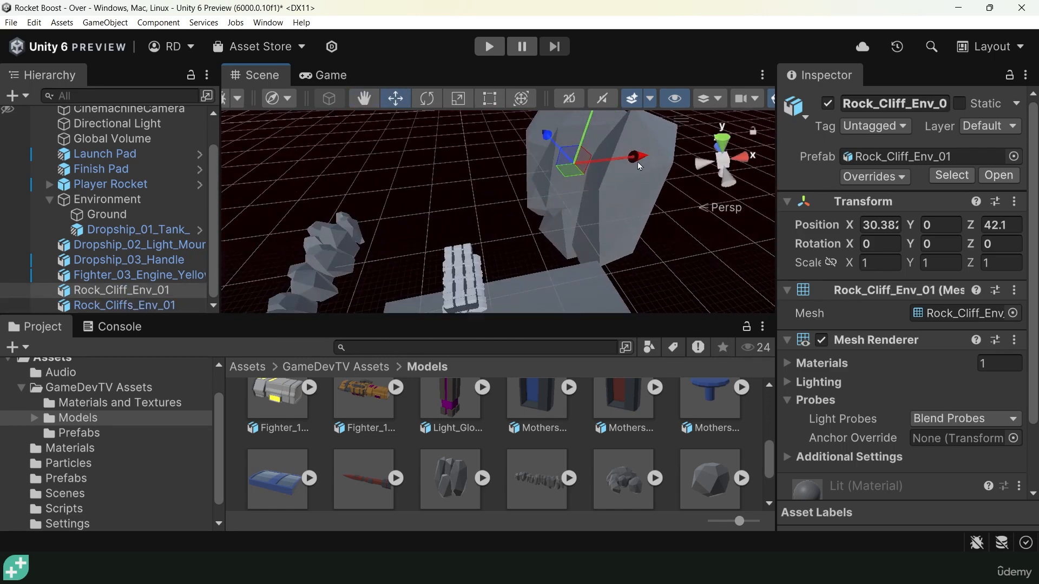
left_click_drag(638, 161, 879, 251)
left_click_drag(391, 226, 374, 204, "alt")
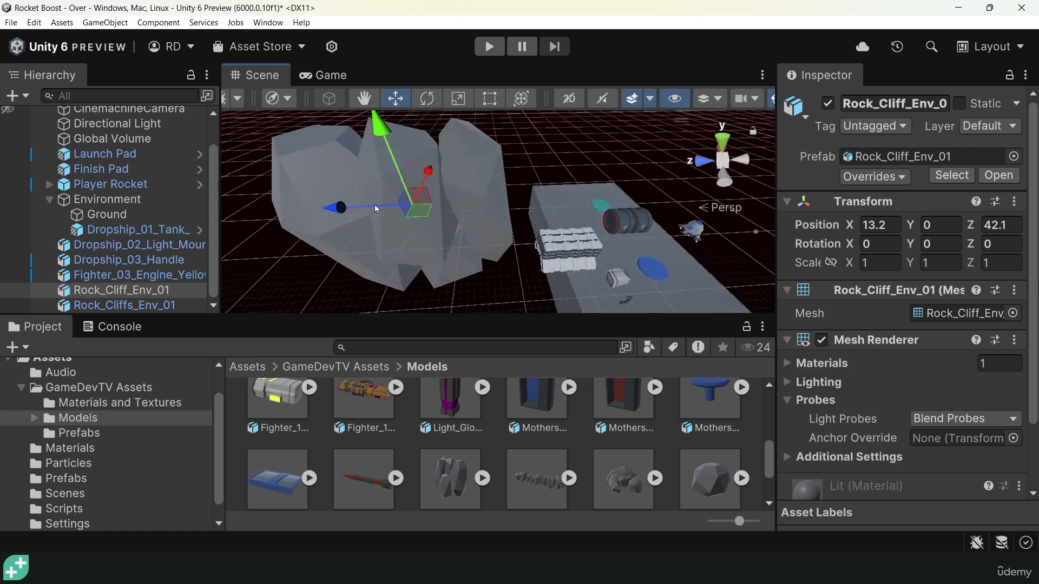
middle_click_drag(405, 233, 480, 255)
scroll(494, 253, "up", 2)
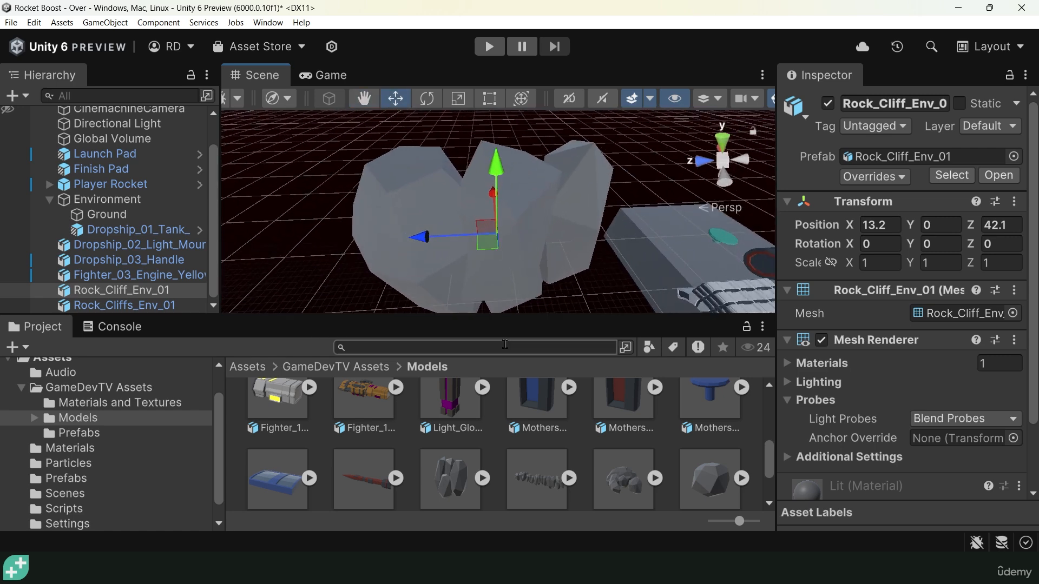
left_click_drag(507, 317, 506, 381)
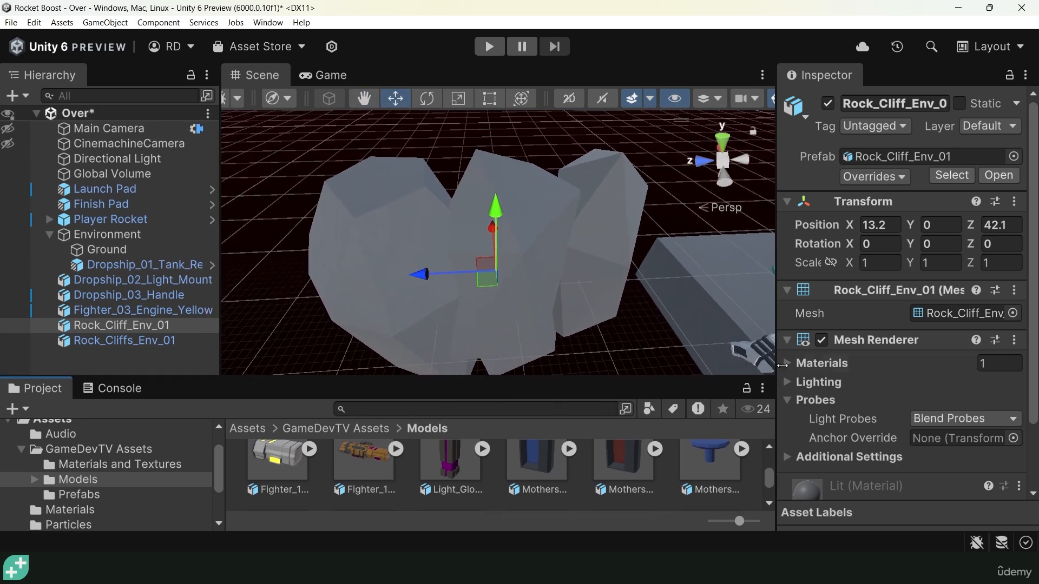
Step: Search the components available for Rock_Cliff_Env_01 for "collider"
left_click(139, 329)
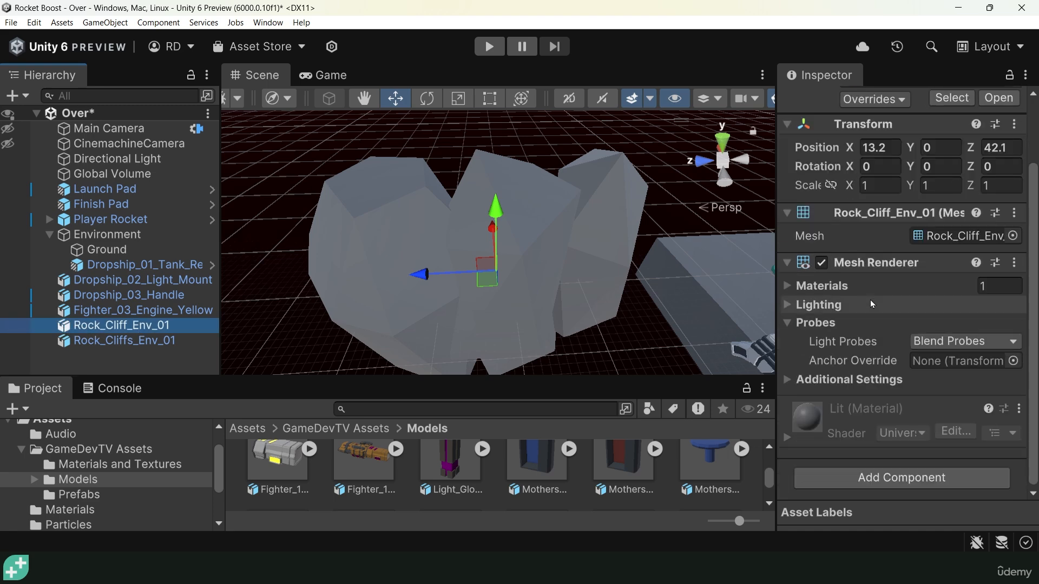
left_click(895, 476)
scroll(876, 355, "up", 3)
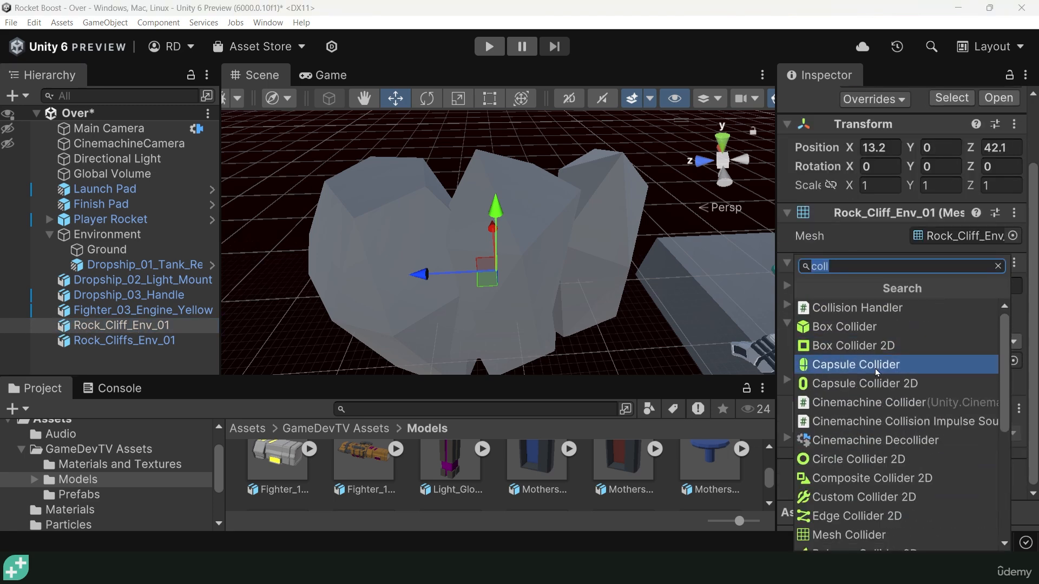
type("collision")
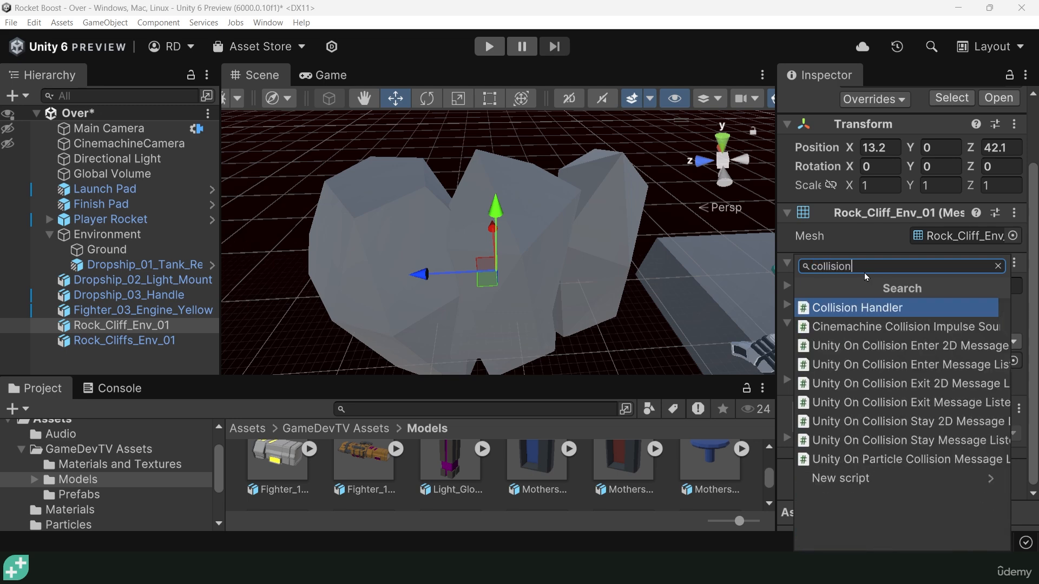
key("BackSpace")
key("BackSpace")
key("BackSpace")
key("BackSpace")
type("der")
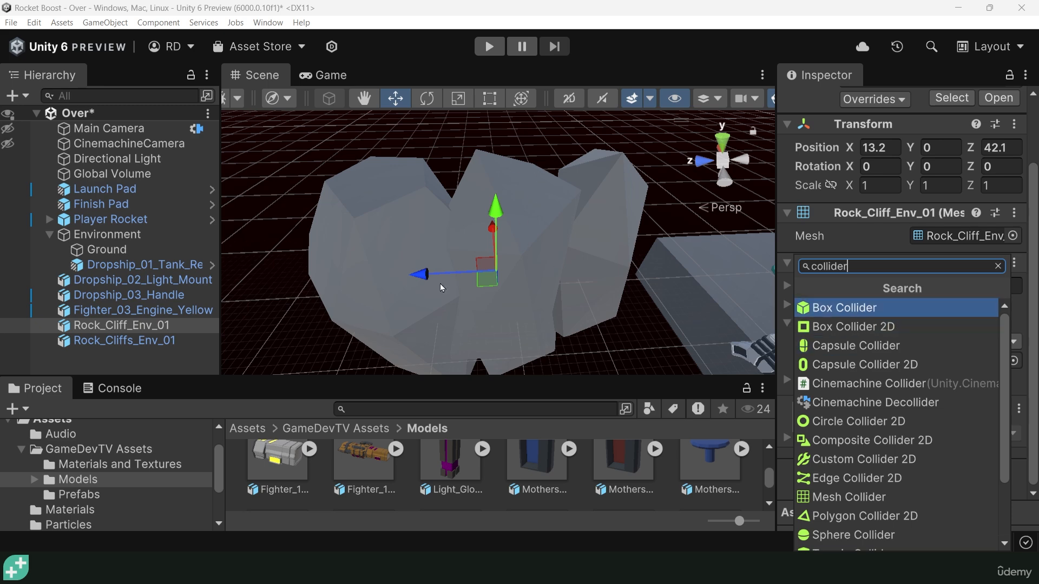
left_click(478, 283)
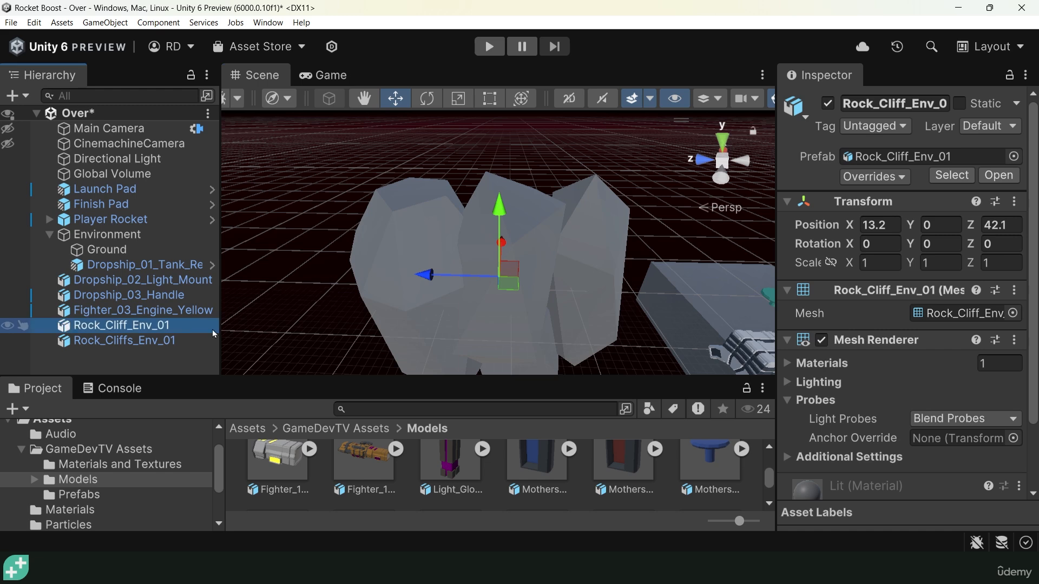
Step: Add a Box Collider component to Rock_Cliff_Env_01
scroll(885, 372, "down", 3)
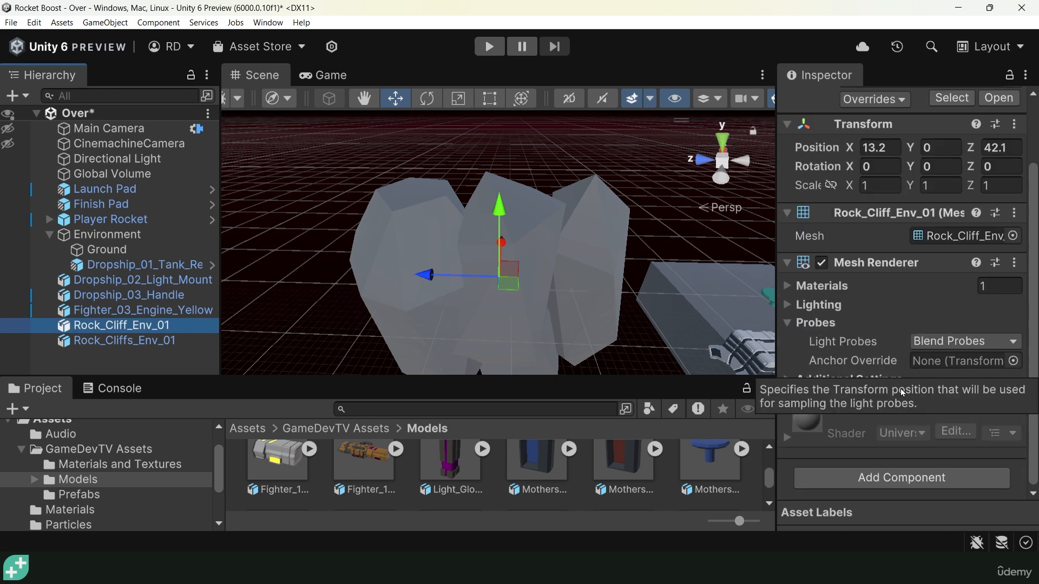
left_click(901, 478)
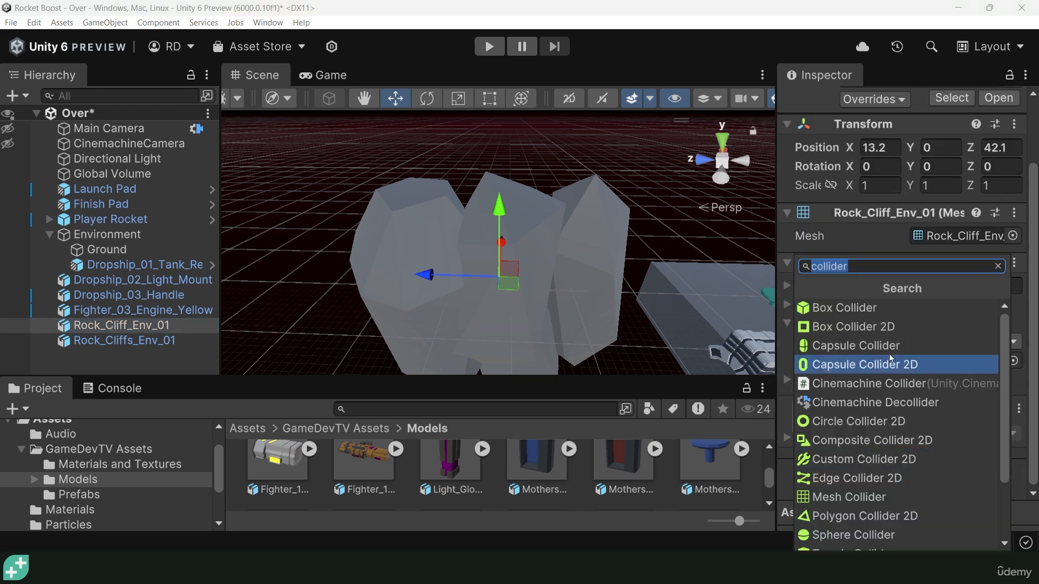
left_click(862, 312)
mouse_move(649, 334)
right_mouse_down("alt")
mouse_move(530, 250)
mouse_move(661, 332)
right_mouse_up("alt")
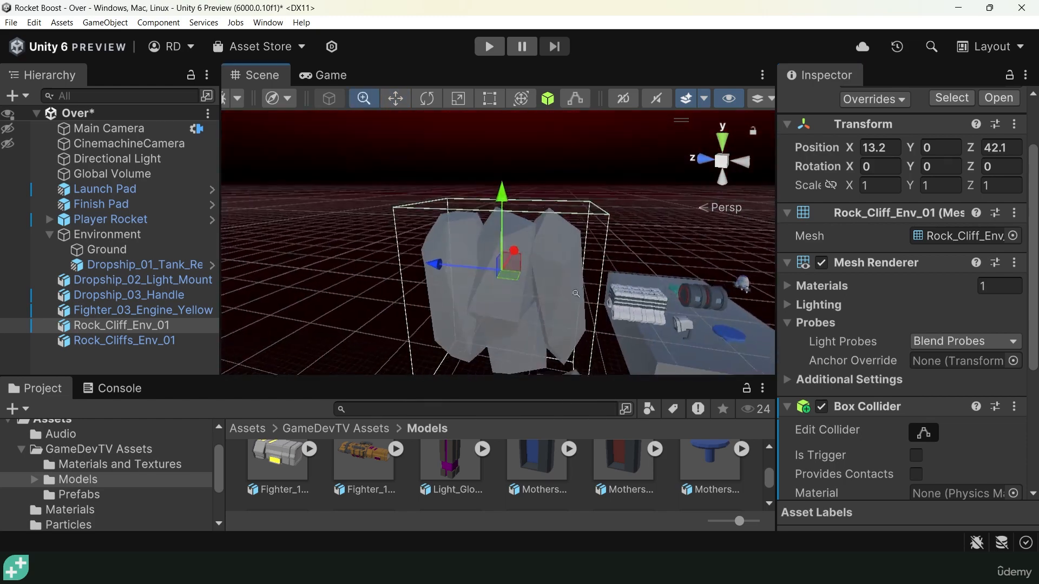
middle_click_drag(660, 332, 652, 287)
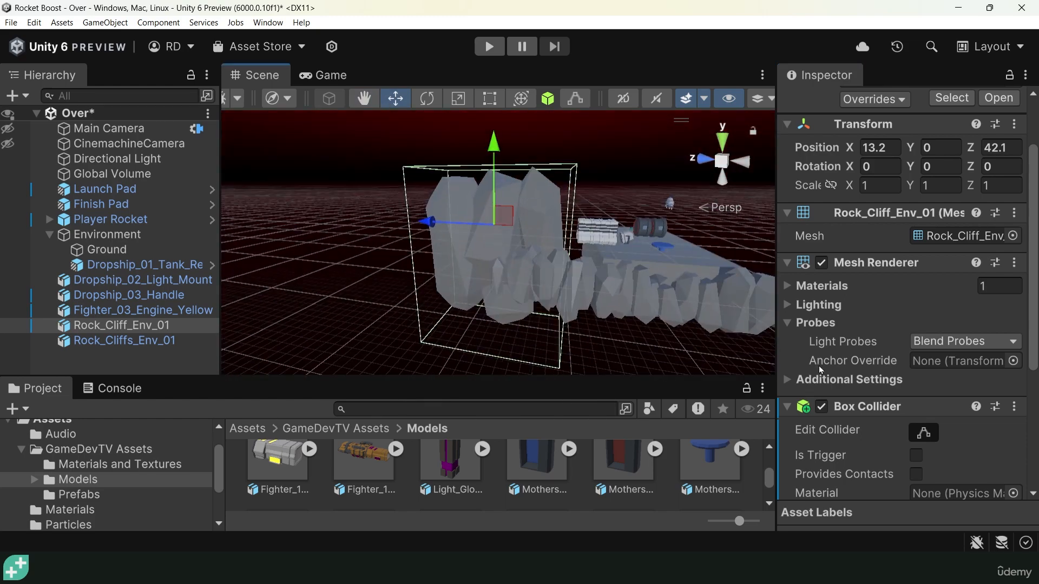
Step: Edit the bounds of Rock_Cliff_Env_01's Box Collider to a size of about 20.6 by 50.4 by 49.6
left_click(927, 436)
left_click_drag(483, 273, 444, 362)
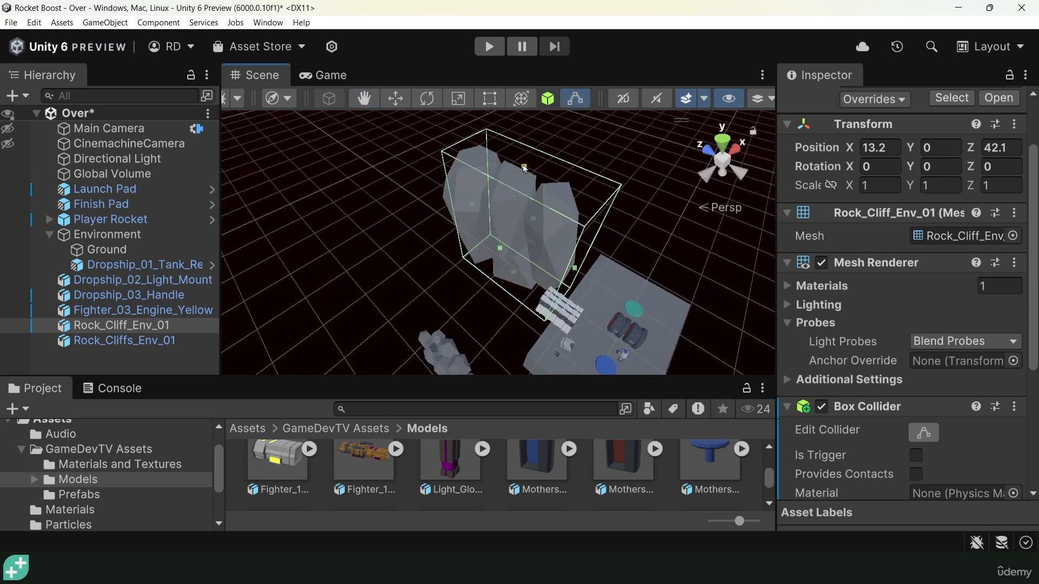
left_click_drag(532, 158, 395, 233, "alt")
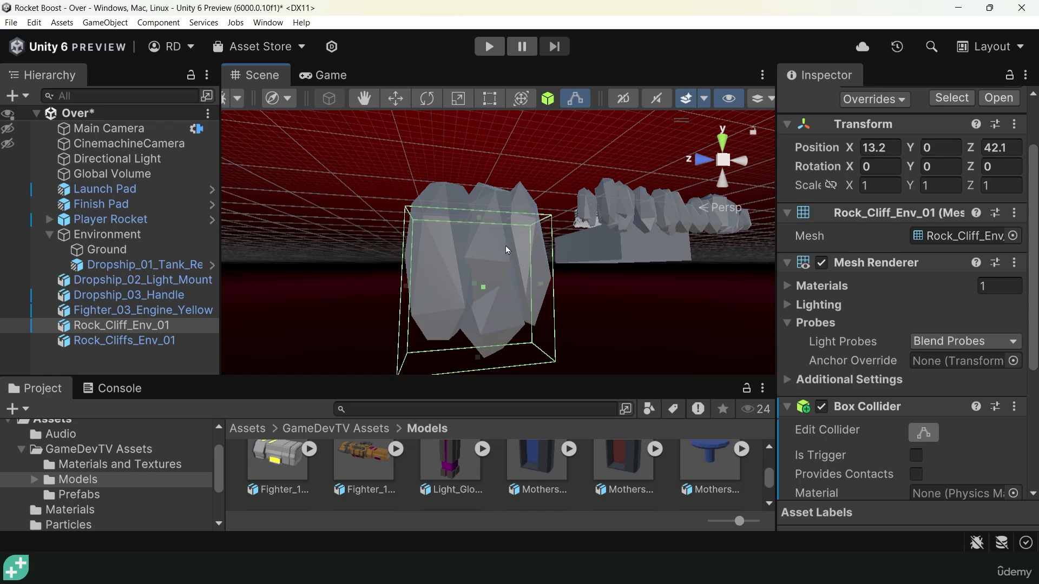
left_click_drag(507, 248, 454, 262, "alt")
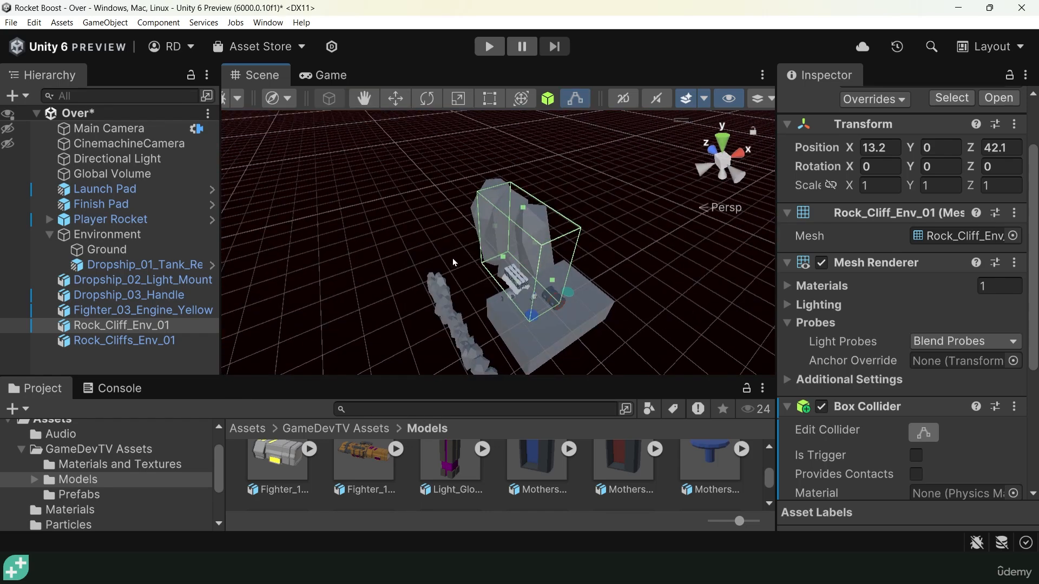
Step: Disable the Box Collider on Rock_Cliff_Env_01 and collapse its settings
scroll(887, 335, "down", 2)
left_click(822, 284)
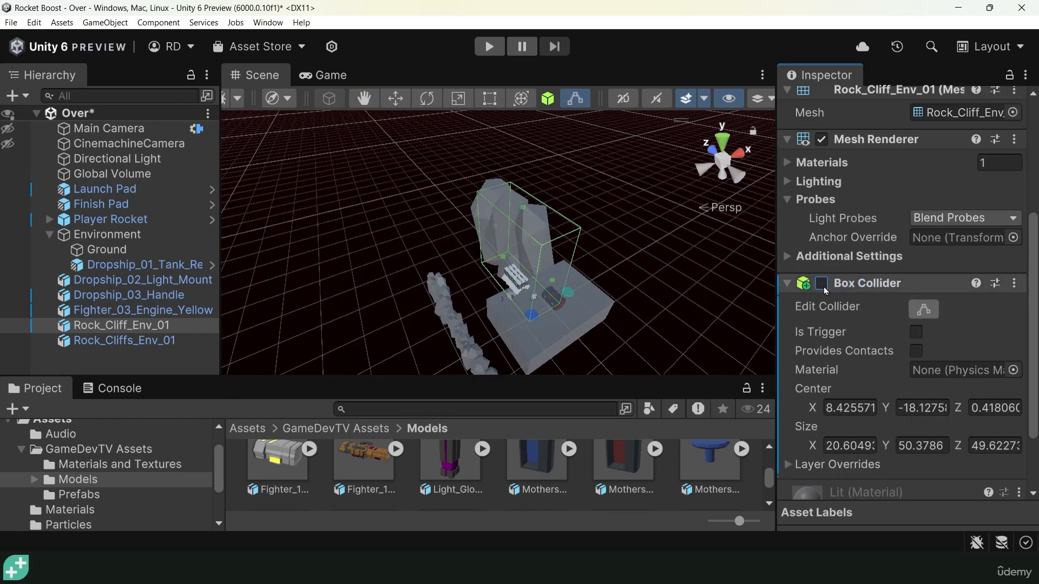
left_click(794, 287)
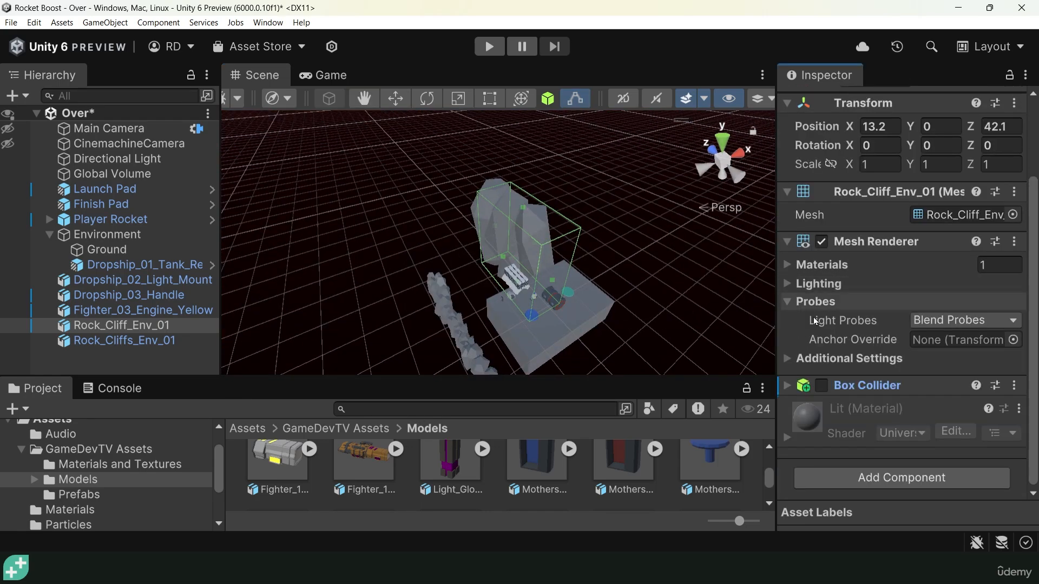
Step: Add a Mesh Collider component to Rock_Cliff_Env_01
left_click(887, 480)
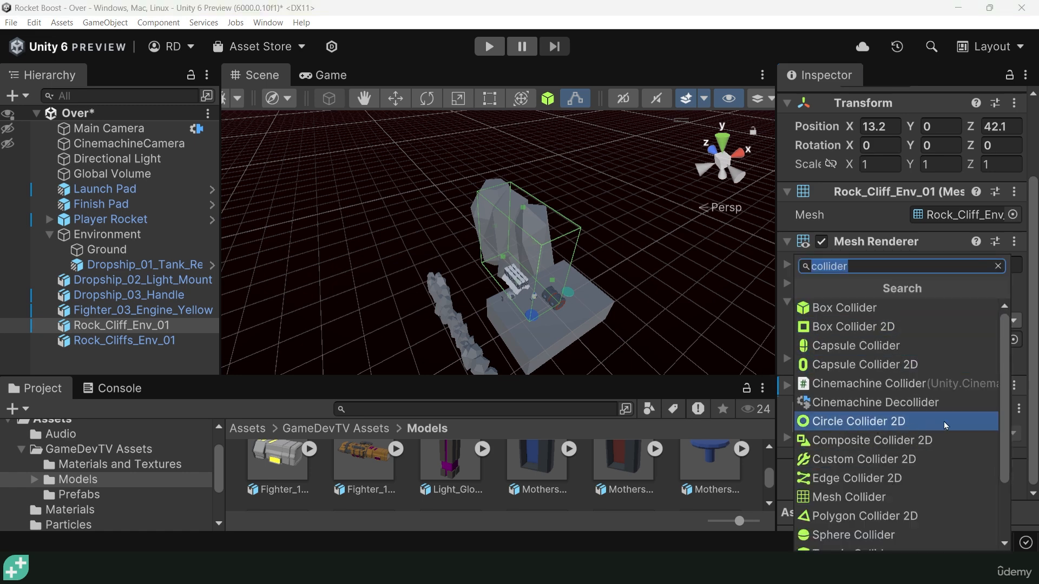
scroll(865, 477, "down", 3)
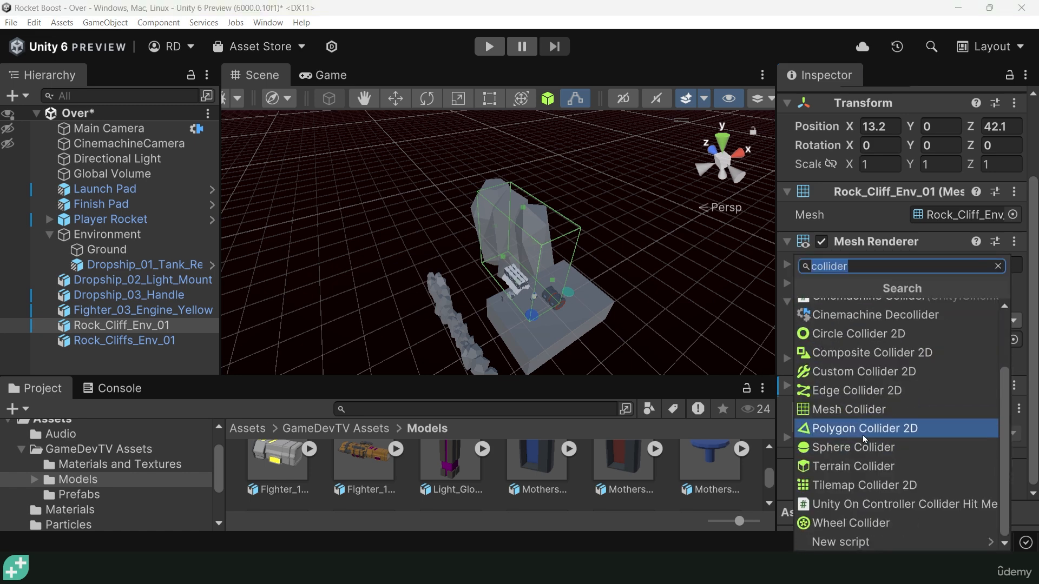
left_click(836, 412)
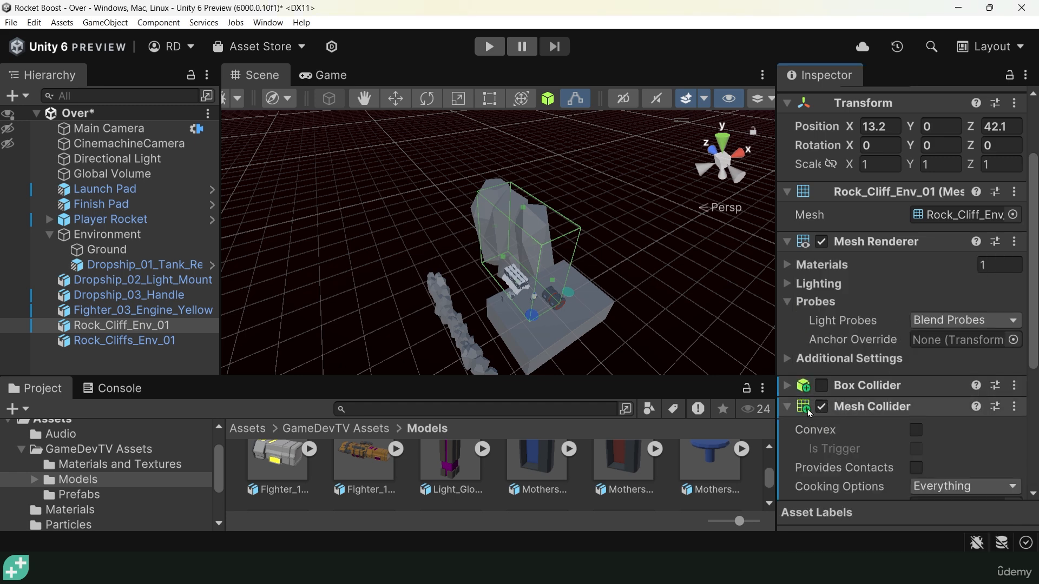
left_click(880, 406)
left_click(882, 407)
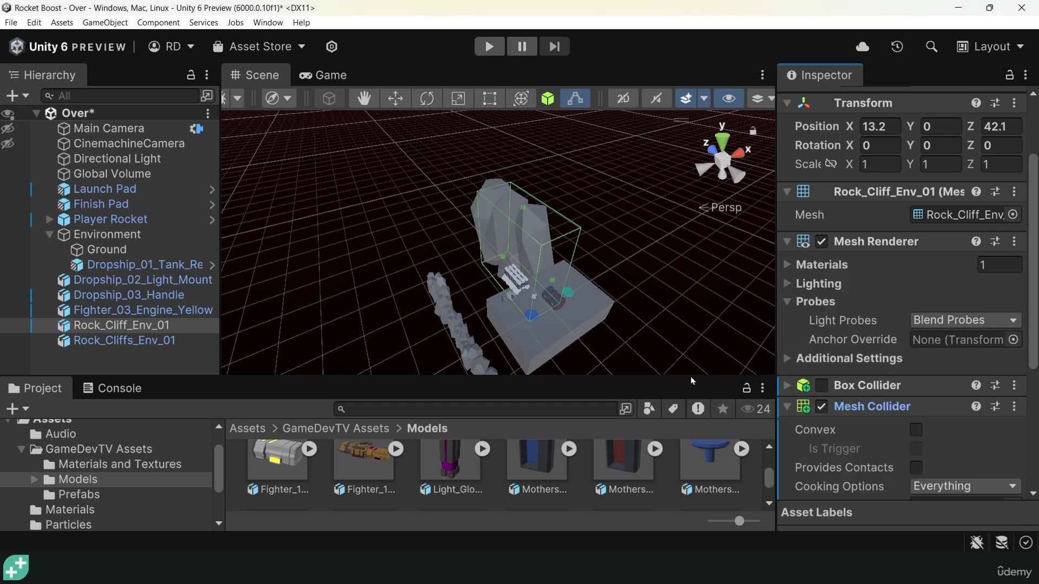
Step: Remove the disabled Box Collider component from Rock_Cliff_Env_01
scroll(458, 297, "up", 4)
left_click_drag(458, 298, 627, 211, "alt")
left_click(865, 386)
left_click(860, 385)
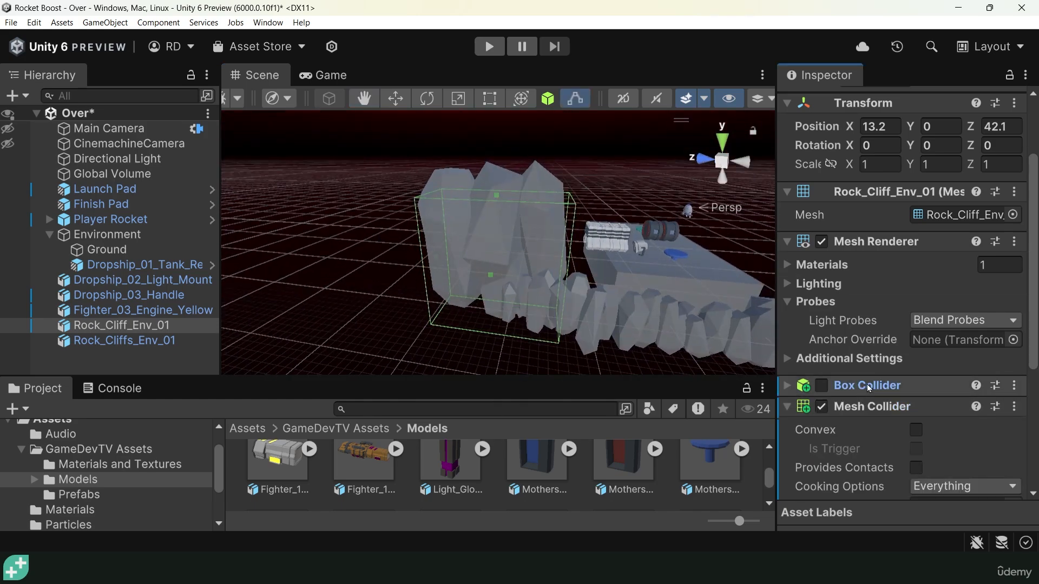
right_click(869, 385)
left_click(929, 265)
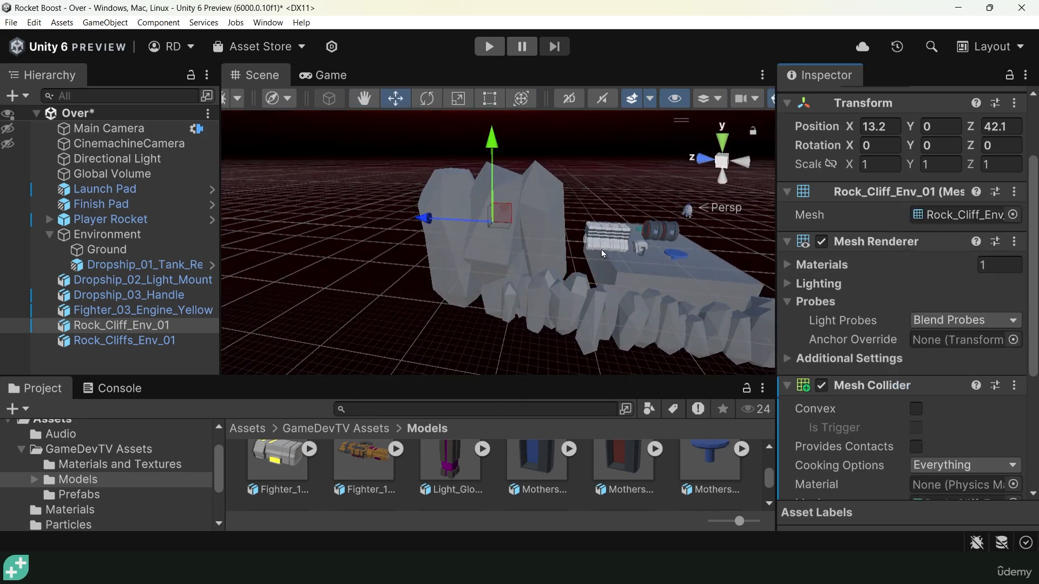
Step: Enable Convex on Rock_Cliff_Env_01's Mesh Collider
left_click_drag(601, 249, 562, 260, "alt")
scroll(454, 261, "up", 5)
scroll(470, 277, "down", 2)
left_click_drag(470, 277, 496, 290, "alt")
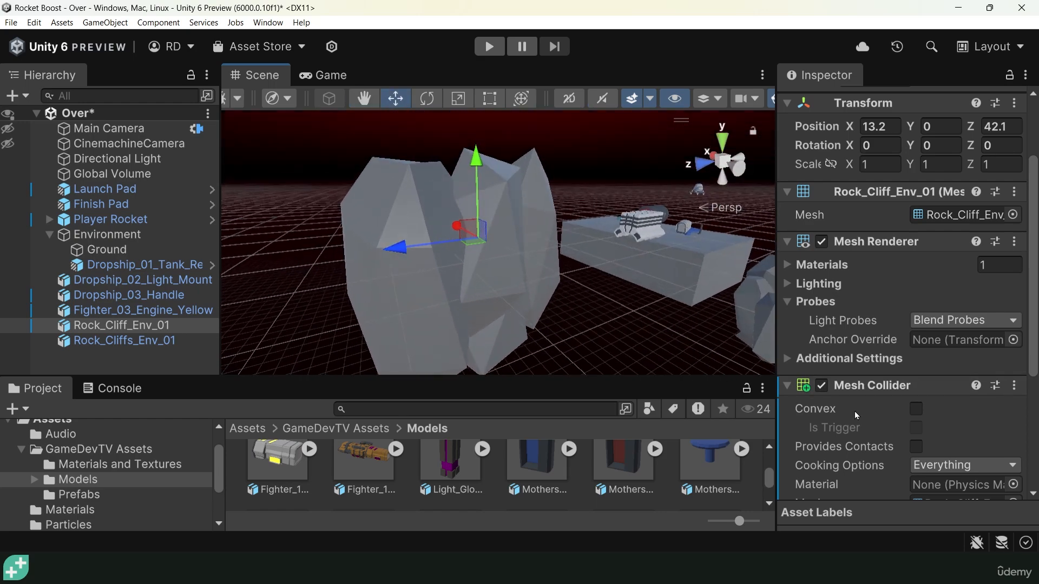
left_click(916, 409)
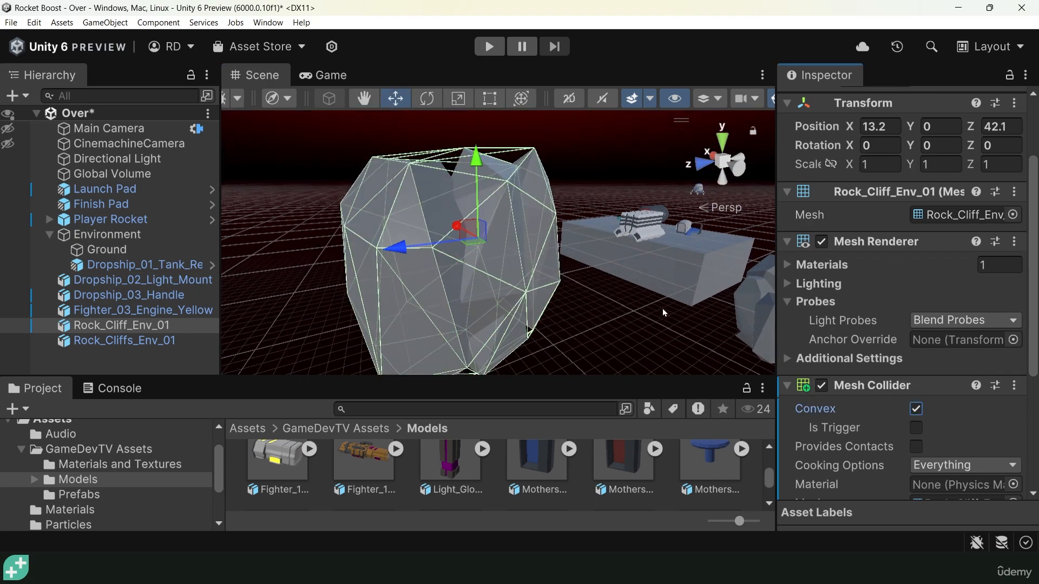
Step: Switch the Convex option of Rock_Cliff_Env_01's Mesh Collider off and on again to compare the collider shapes
left_click_drag(394, 206, 743, 364, "alt")
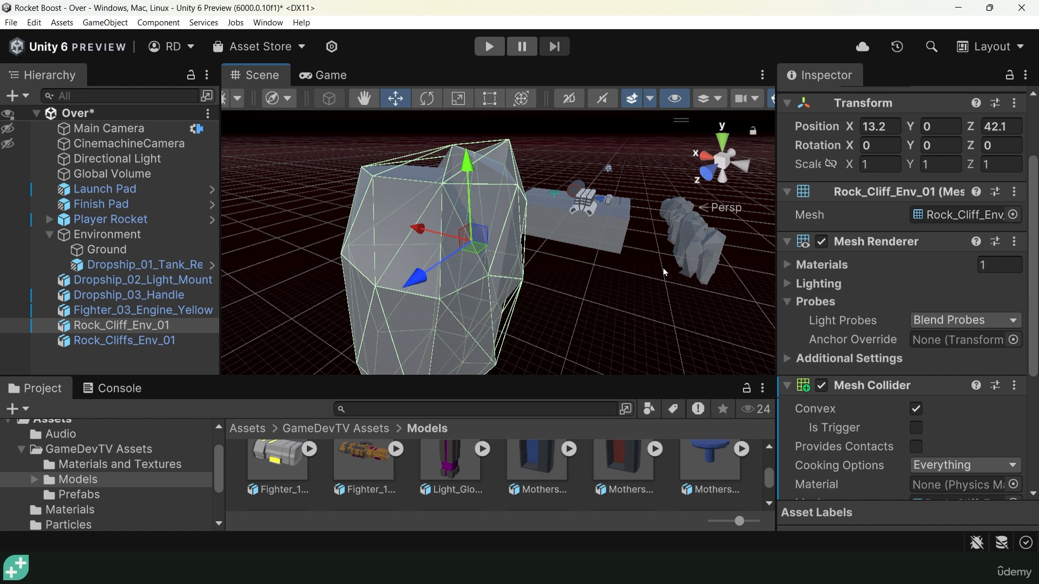
left_click_drag(669, 277, 571, 224, "alt")
left_click(916, 409)
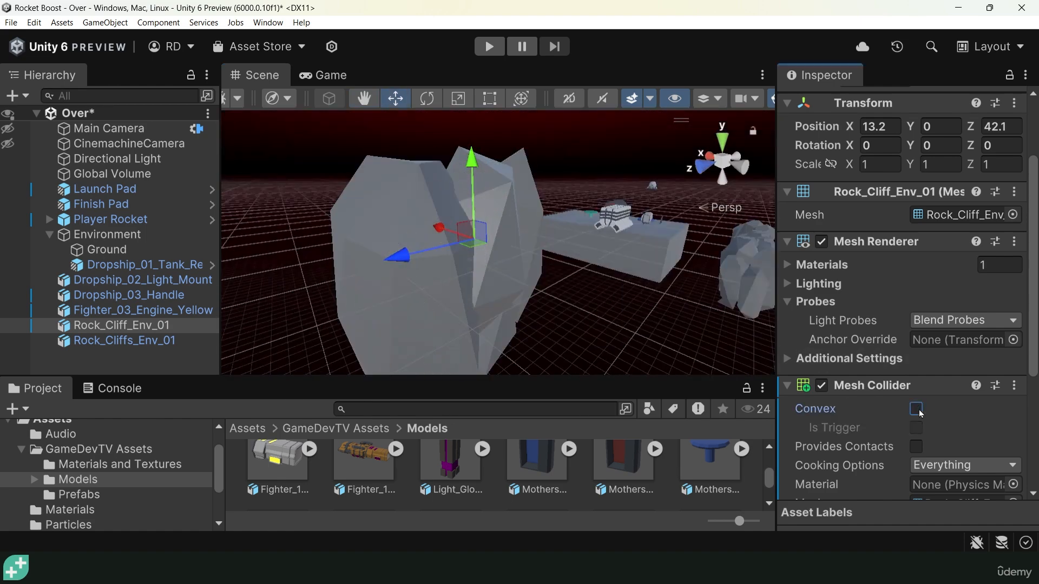
left_click(916, 409)
Step: Examine from several sides how closely the convex collider outline follows the rock faces and gaps of Rock_Cliff_Env_01
left_click_drag(460, 271, 549, 291, "alt")
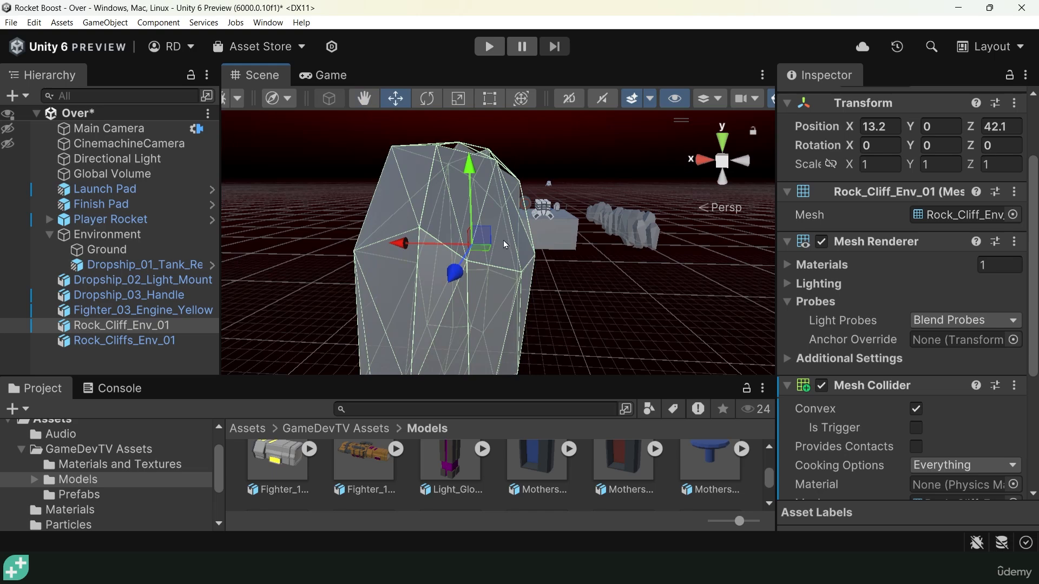
left_click_drag(391, 283, 608, 267, "alt")
right_click_drag(609, 268, 598, 265, "alt")
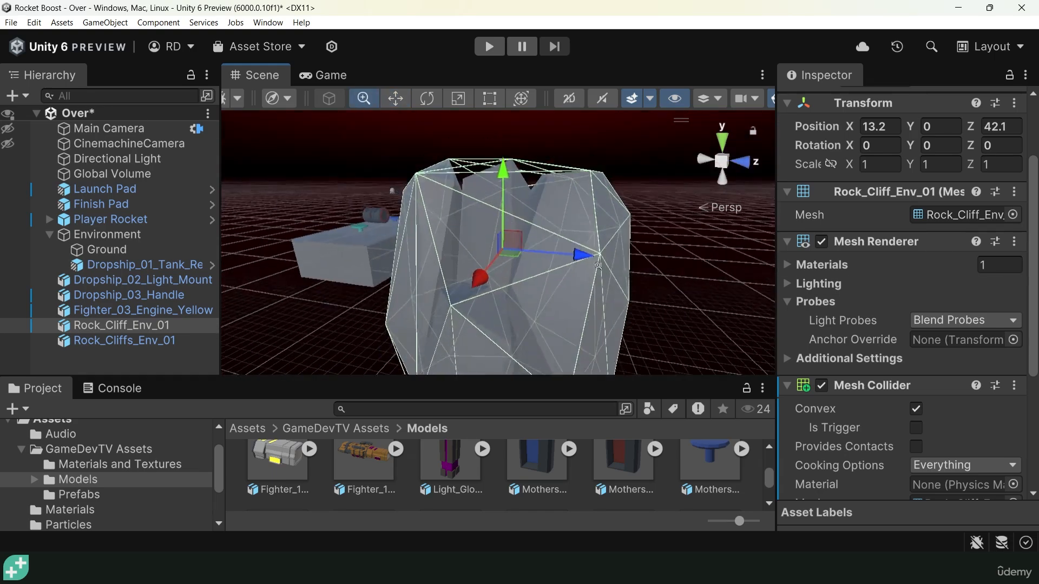
left_click_drag(598, 265, 564, 394, "alt")
right_click_drag(573, 336, 937, 234, "alt")
left_click_drag(563, 218, 541, 215, "alt")
scroll(602, 199, "down", 5)
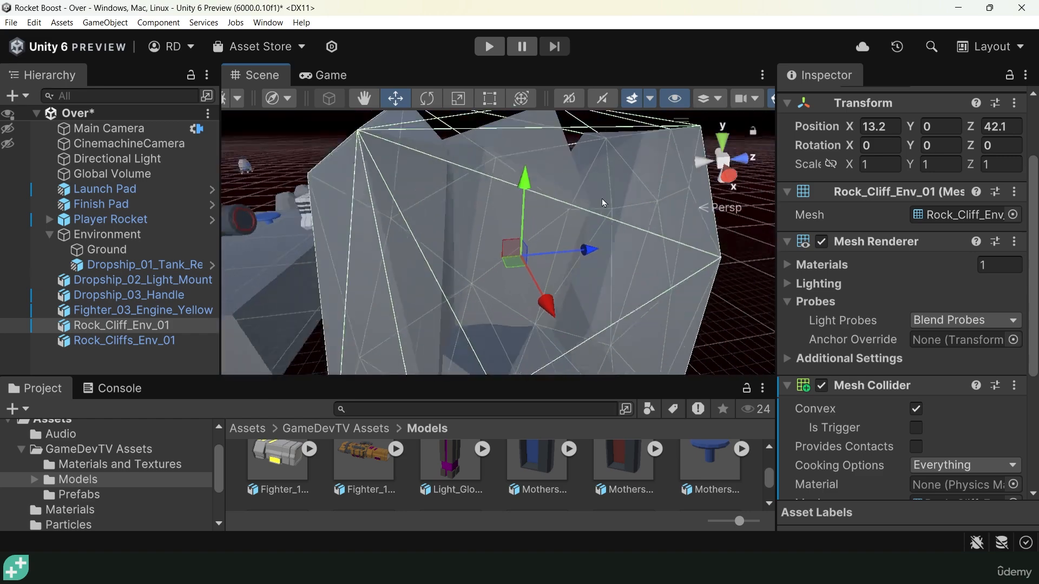
mouse_move(601, 199)
left_mouse_down("alt")
mouse_move(618, 209)
mouse_move(594, 218)
left_mouse_up("alt")
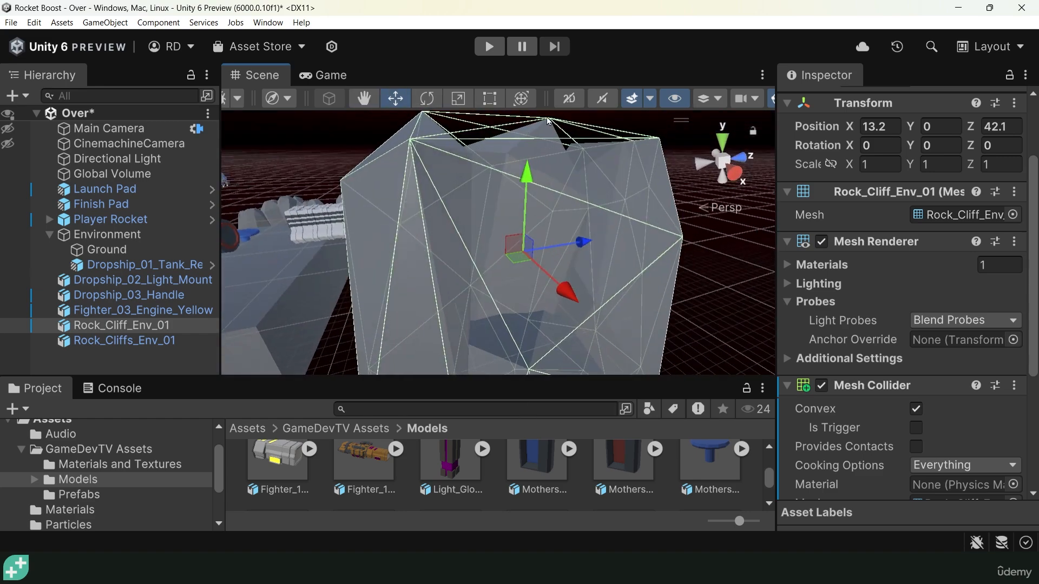
left_click_drag(596, 143, 716, 281, "alt")
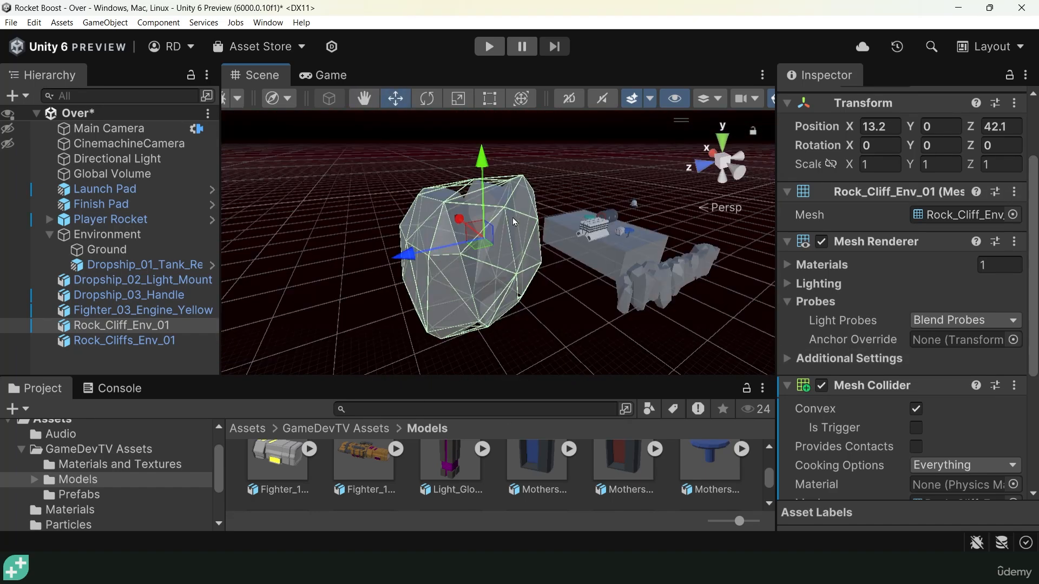
left_click_drag(512, 217, 433, 258, "alt")
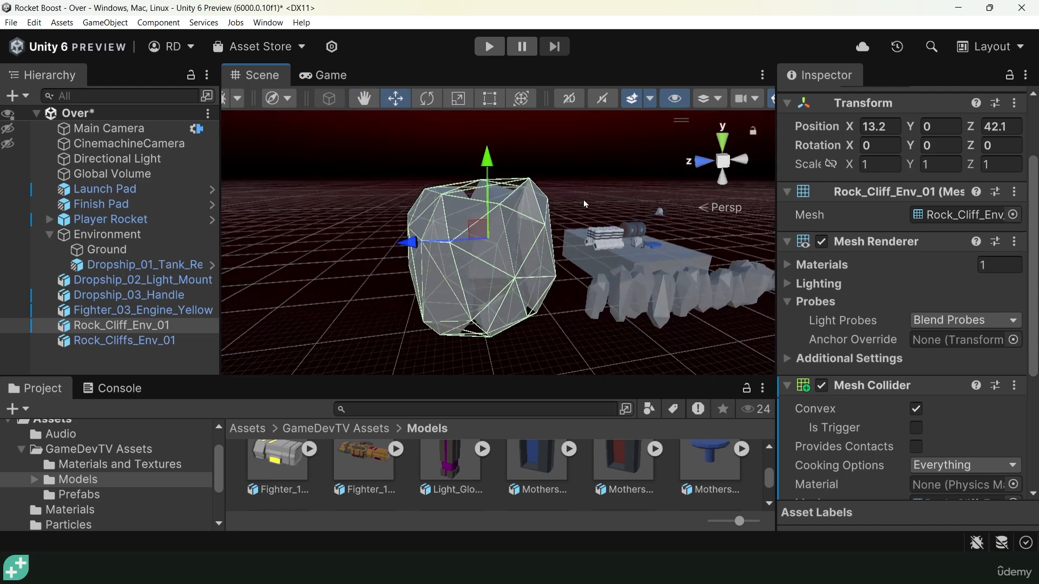
left_click_drag(573, 240, 484, 204, "alt")
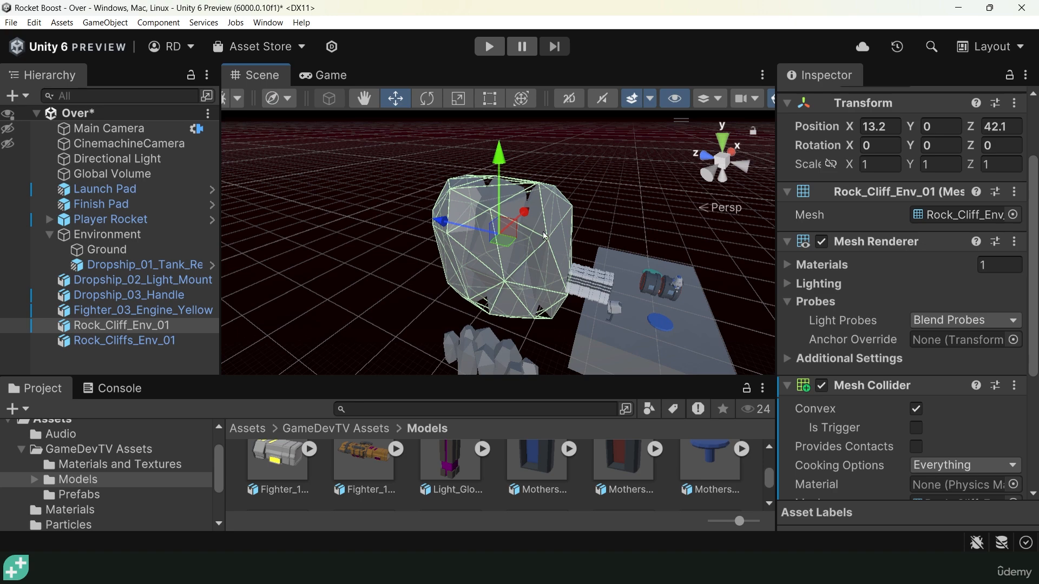
left_click_drag(401, 335, 476, 324, "alt")
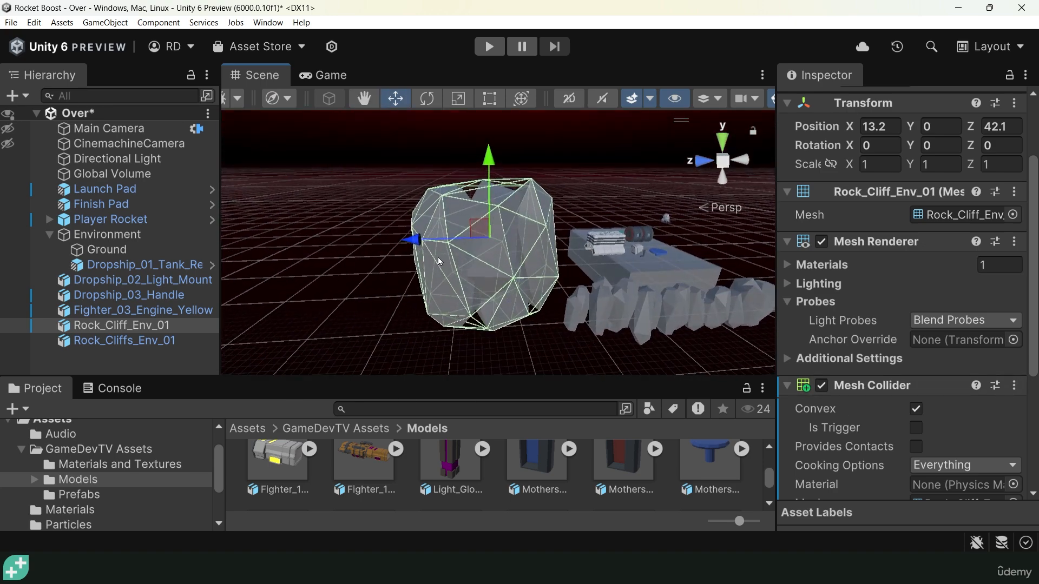
left_click_drag(547, 254, 453, 251, "alt")
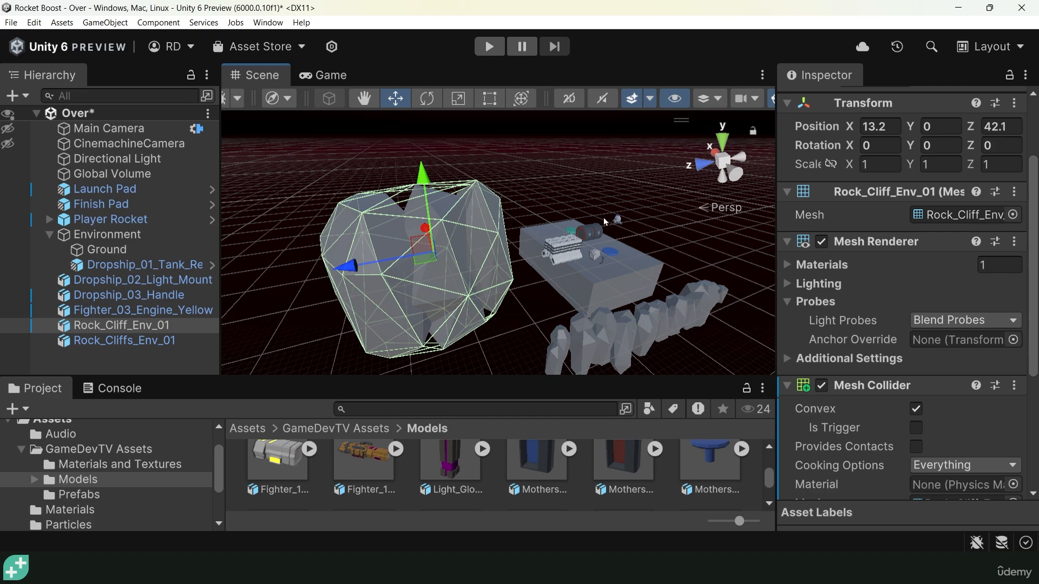
left_click_drag(394, 286, 572, 275, "alt")
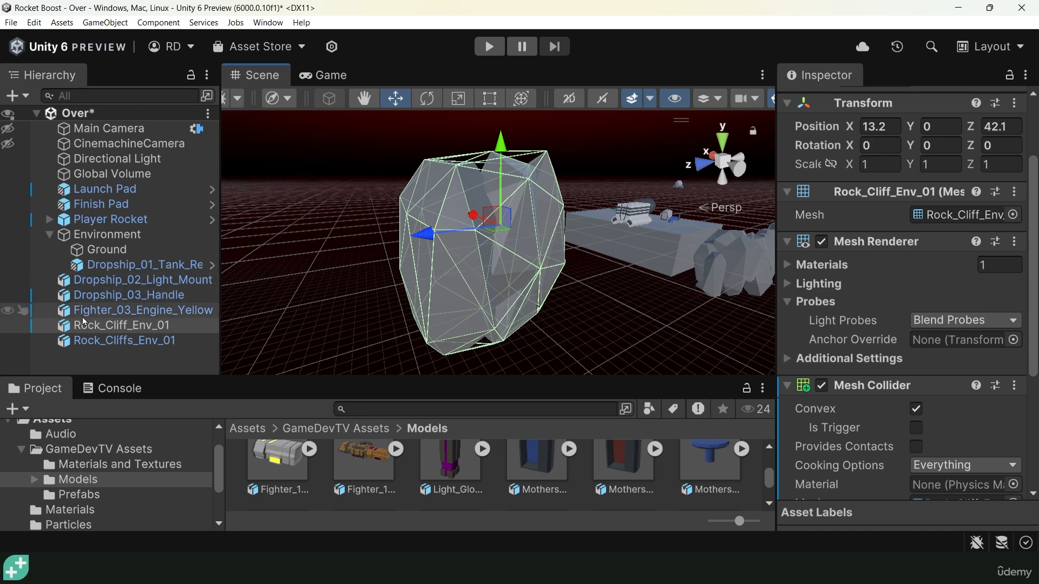
Step: Stretch Rock_Cliff_Env_01 on all three axes to a scale of about 3.36 by 2.33 by 2.80
left_click(121, 325)
key("e")
key("r")
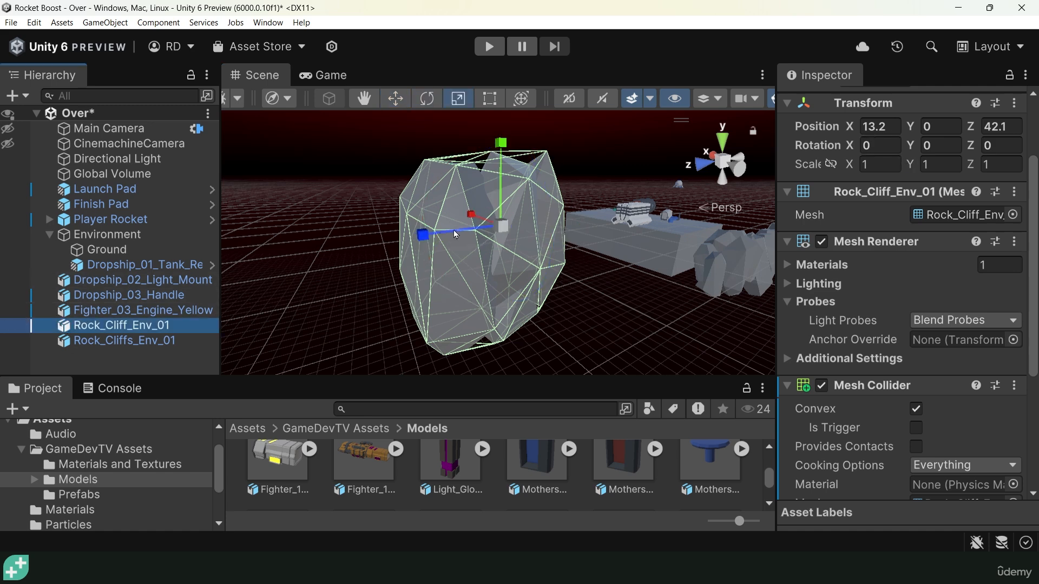
left_click_drag(420, 235, 329, 252)
left_click_drag(456, 240, 451, 365, "alt")
scroll(489, 258, "down", 5)
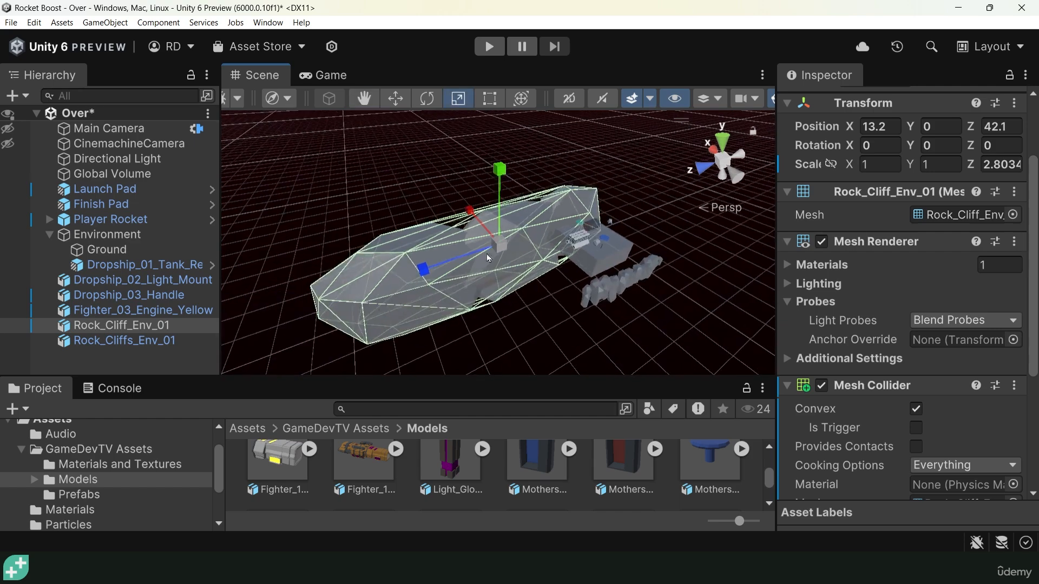
left_click_drag(500, 172, 501, 132)
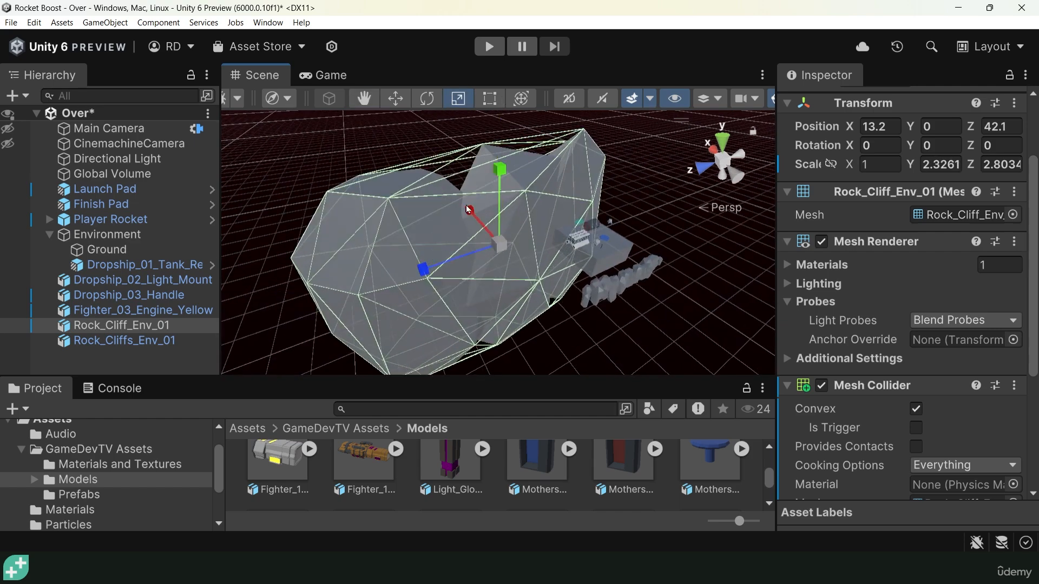
left_click_drag(469, 210, 473, 217)
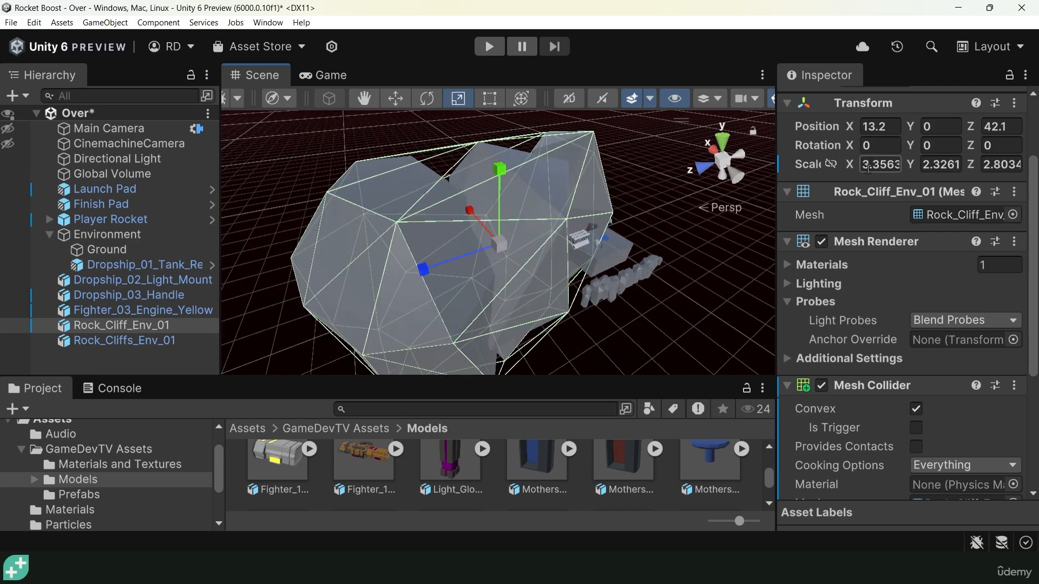
Step: Undo the three scale changes made to Rock_Cliff_Env_01
key("ctrl+z")
key("ctrl+z")
key("ctrl+z")
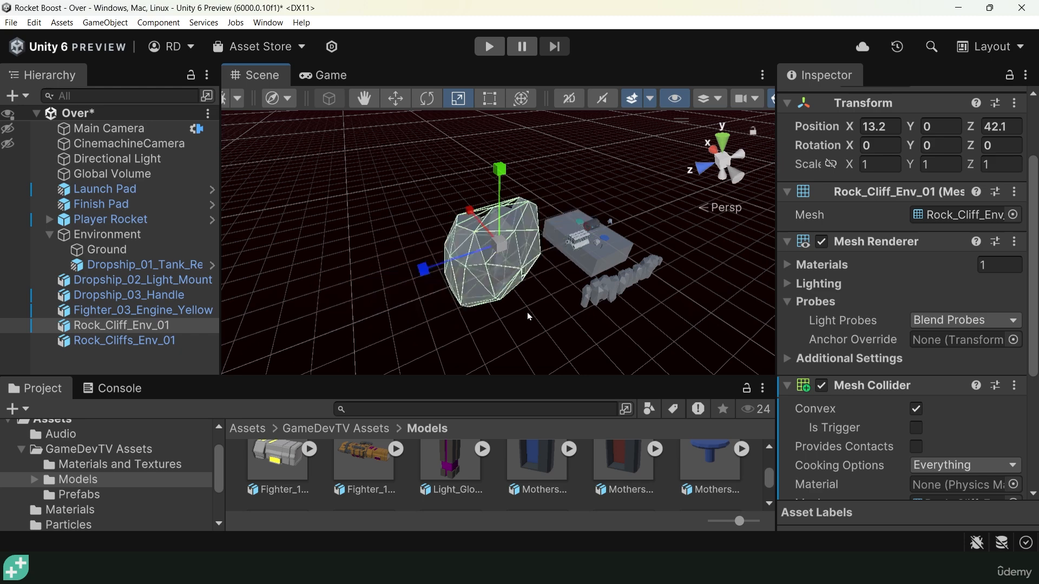
Step: Undo and redo the Convex setting of Rock_Cliff_Env_01's Mesh Collider
left_click_drag(485, 301, 427, 261, "alt")
key("ctrl+z")
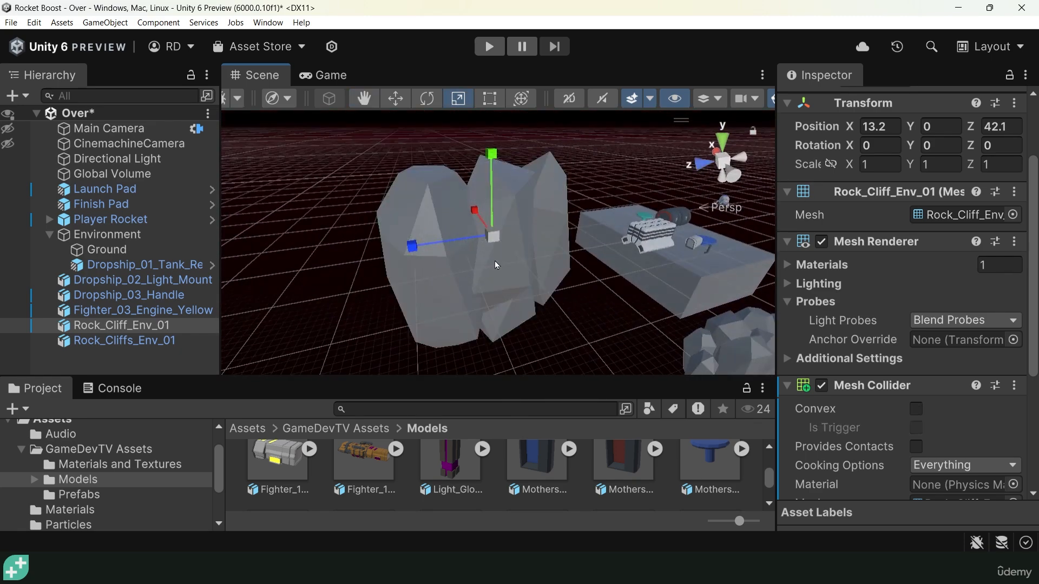
key("ctrl+y")
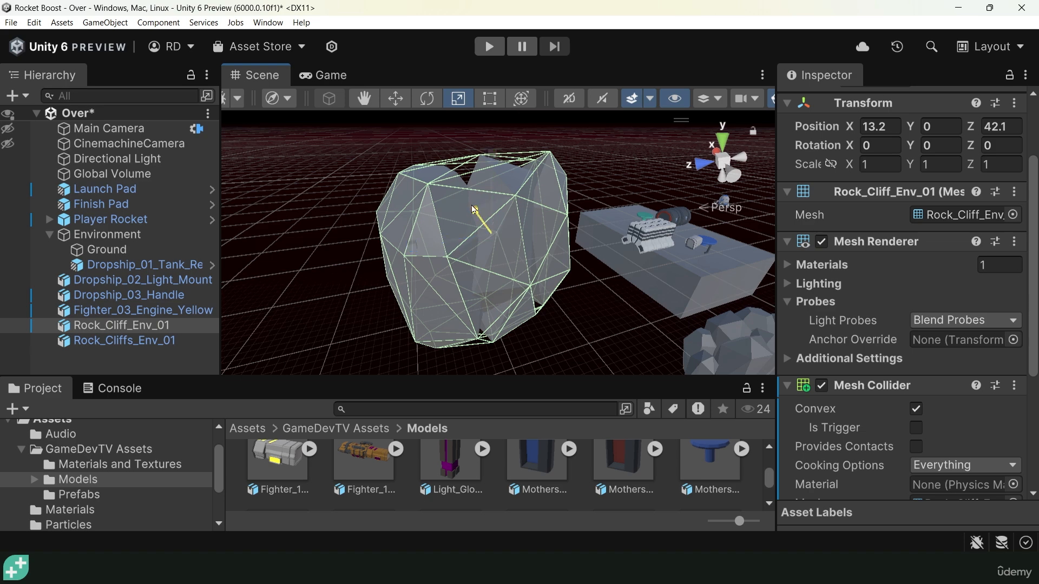
Step: Try scaling Rock_Cliff_Env_01 to about 2.06 on X, and undo the scaling along with the Convex setting
left_click_drag(478, 204, 537, 177)
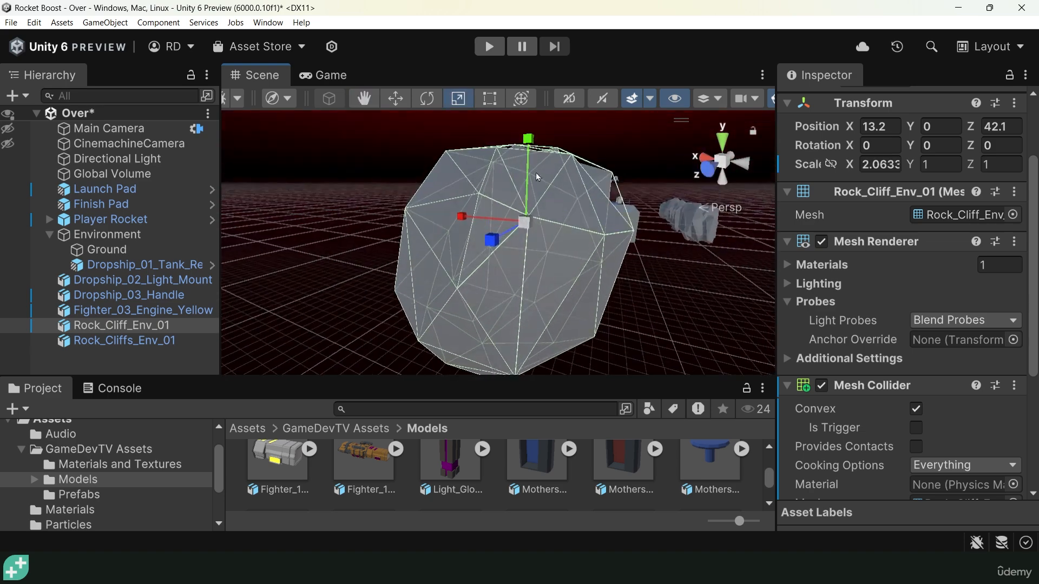
left_click_drag(530, 140, 748, 242)
key("ctrl+z")
key("ctrl+z")
key("ctrl+z")
Step: Rotate Rock_Cliff_Env_01 about the Y axis to about -86.93 degrees
key("e")
left_click_drag(502, 287, 596, 240)
key("ctrl+z")
Step: Add a Mesh Collider component to the Fighter_03_Engine_Yellow model on the ground platform
left_click_drag(536, 276, 569, 342, "alt")
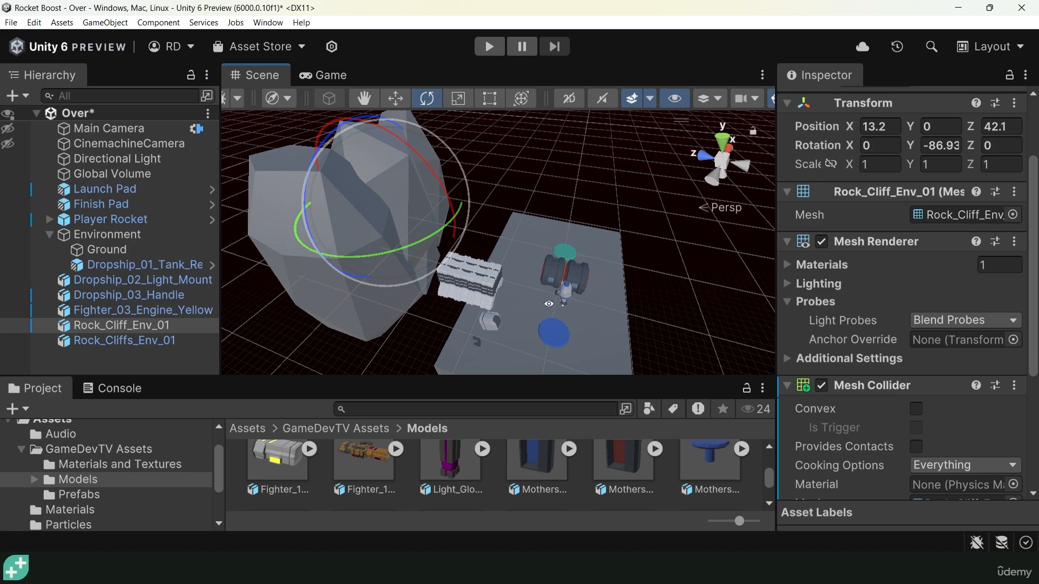
left_click_drag(549, 304, 563, 247, "alt")
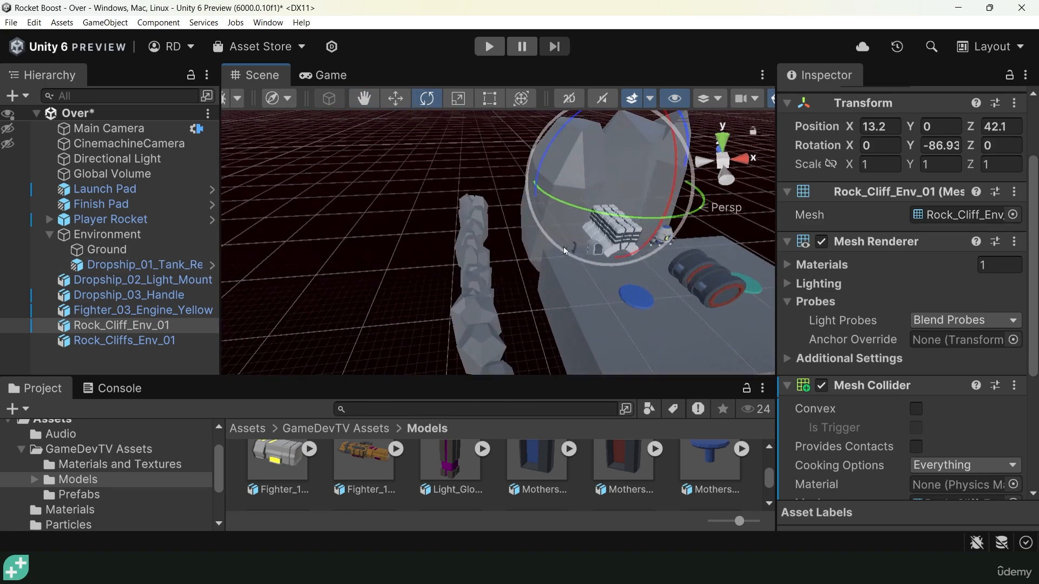
left_click_drag(517, 212, 506, 253, "alt")
left_click(553, 265)
key("w")
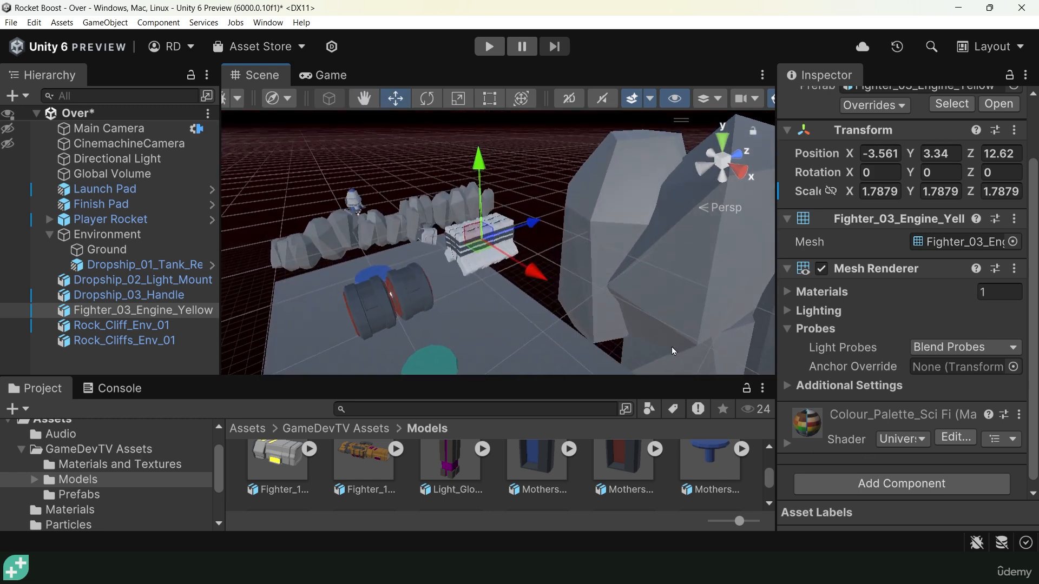
left_click(900, 484)
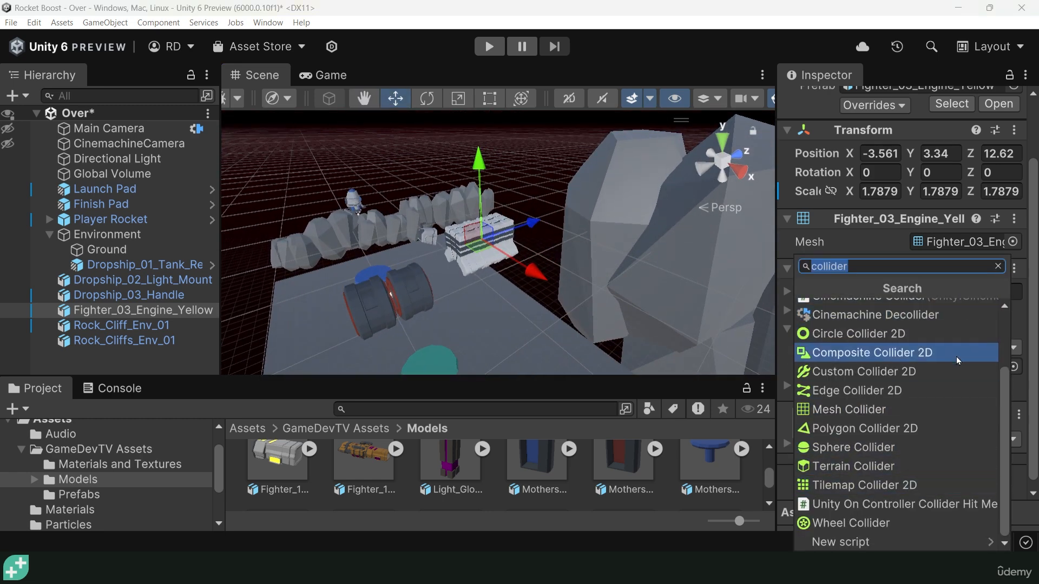
left_click(893, 410)
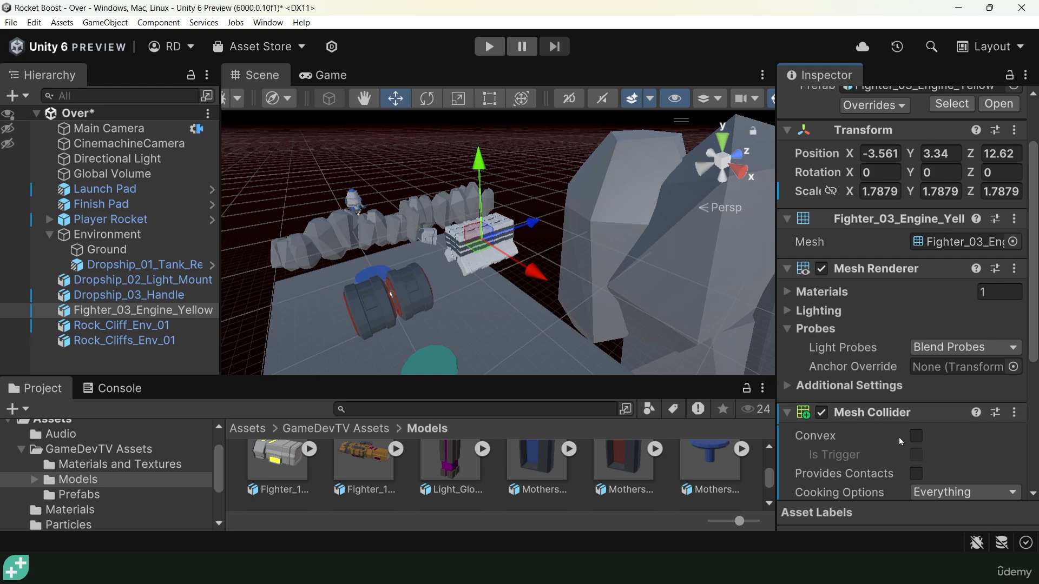
Step: Enable Convex on Fighter_03_Engine_Yellow's Mesh Collider and frame the engine to check the collider outline
left_click(918, 439)
scroll(489, 270, "up", 5)
mouse_move(483, 264)
left_mouse_down("alt")
mouse_move(580, 249)
mouse_move(485, 271)
left_mouse_up("alt")
key("f")
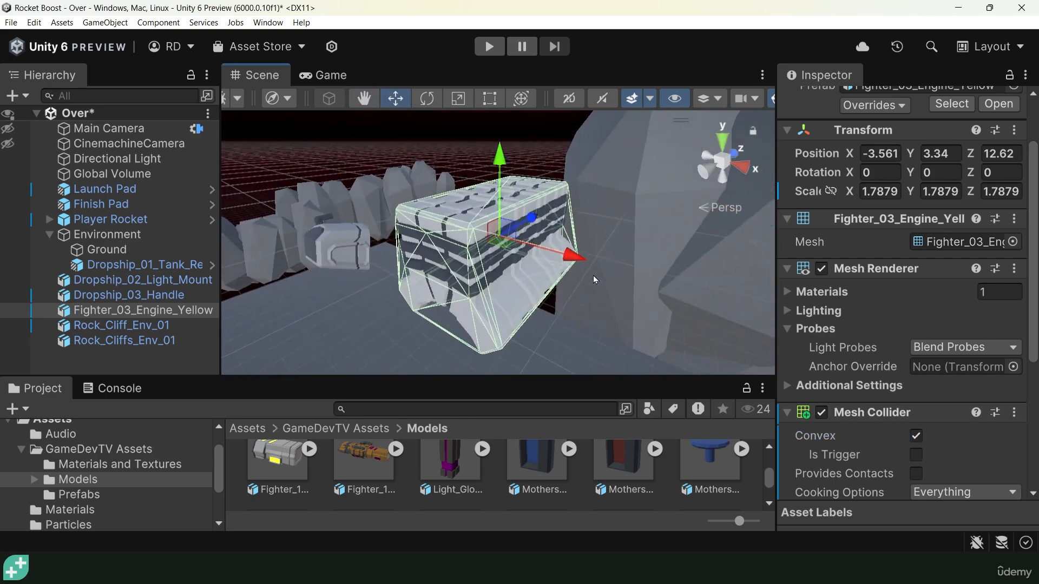
right_click_drag(593, 275, 516, 246, "alt")
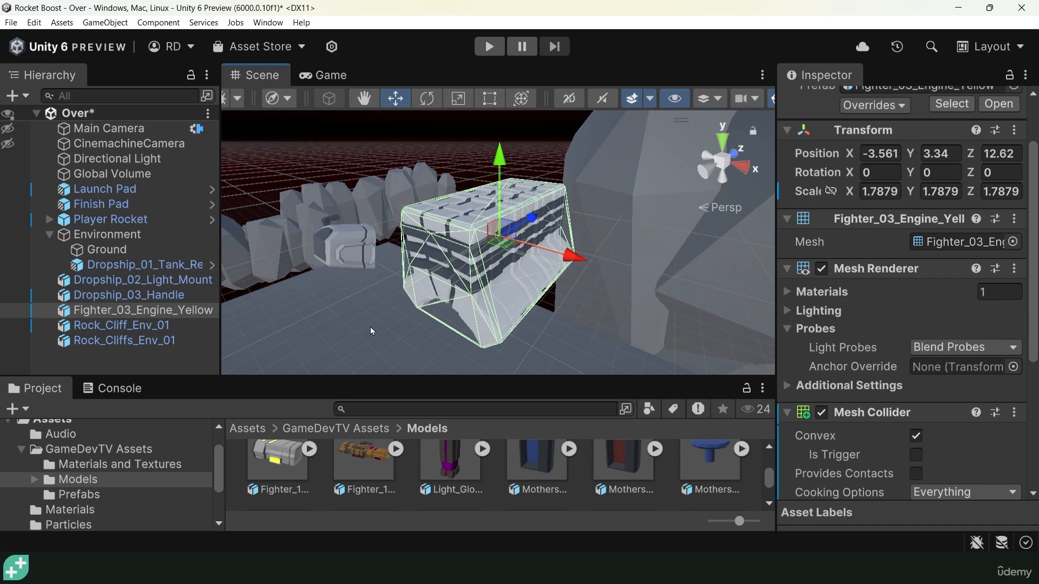
Step: Disable Convex on Fighter_03_Engine_Yellow's Mesh Collider
left_click_drag(372, 330, 770, 379, "alt")
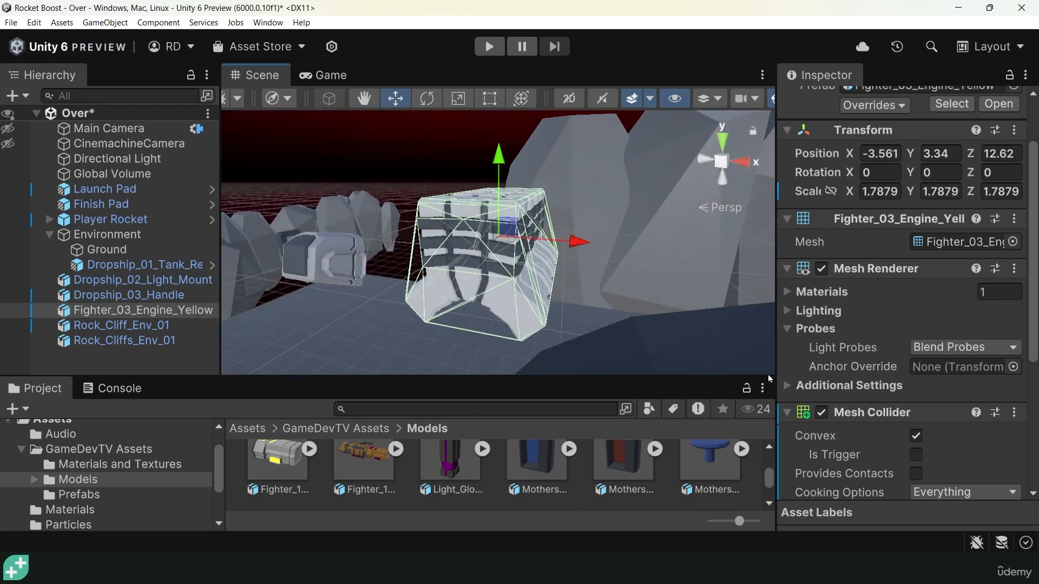
left_click(916, 436)
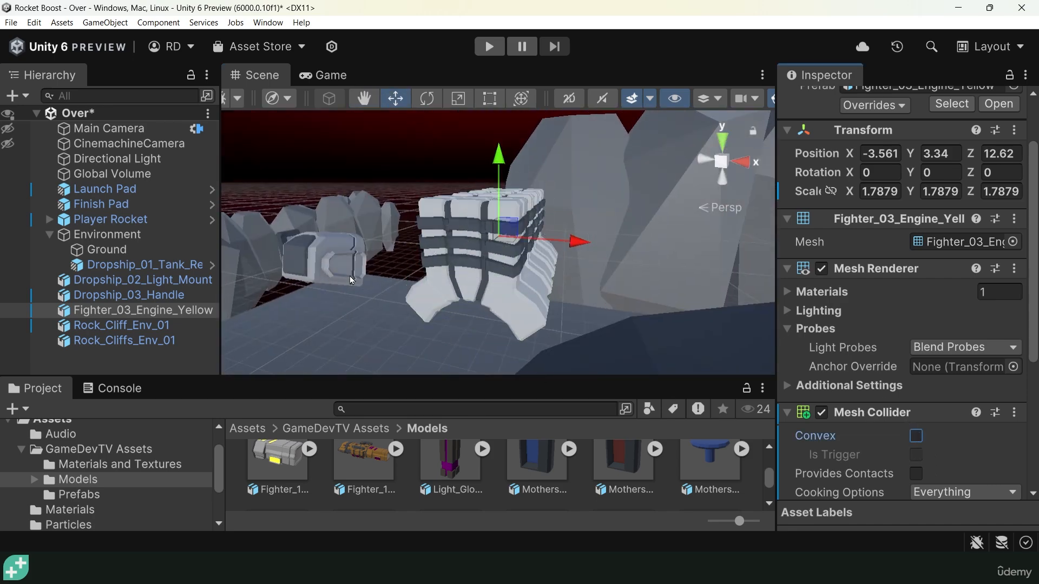
left_click_drag(349, 276, 616, 355, "alt")
Step: Move Fighter_03_Engine_Yellow forward to the middle of the platform and raise it, to about X -0.86, Y 6.69, Z 1.53
right_click_drag(615, 355, 446, 318, "alt")
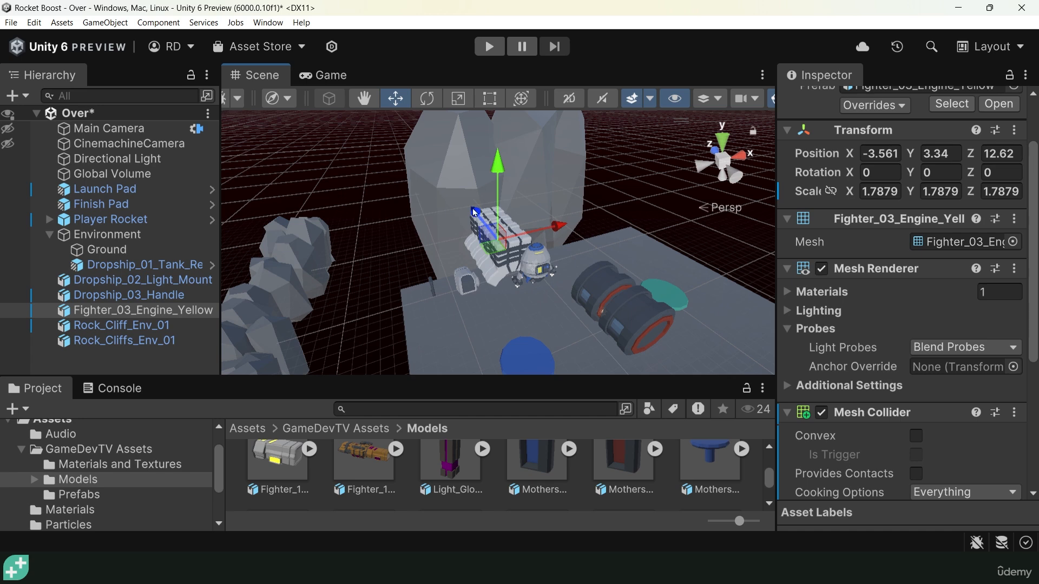
left_click_drag(475, 212, 527, 268)
left_click_drag(526, 269, 601, 266, "alt")
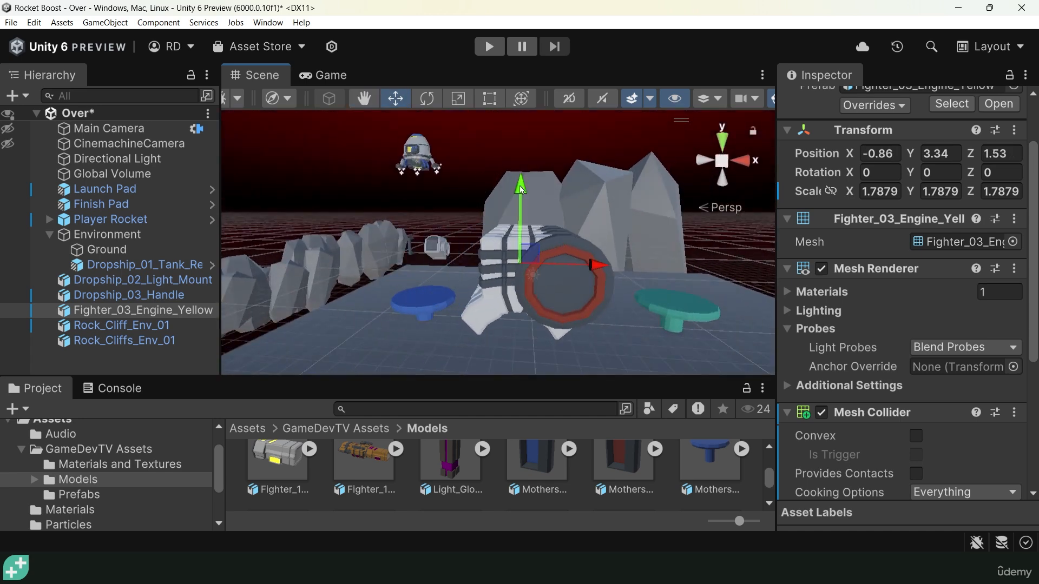
left_click_drag(522, 190, 522, 136)
Step: Play-test the level by thrusting and rotating the rocket toward the raised engine, and stop the game
left_click(490, 46)
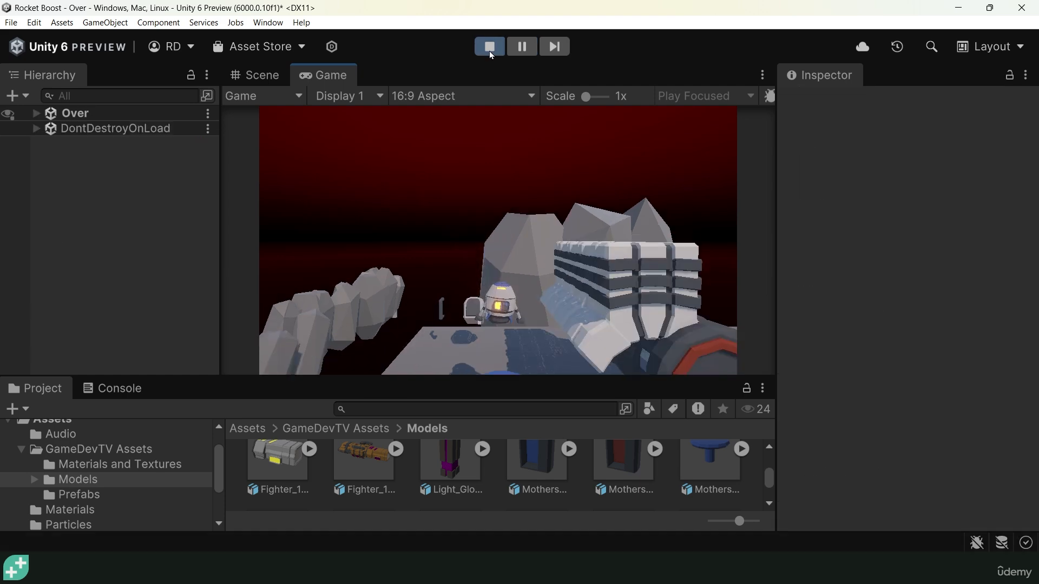
key("space")
key("d")
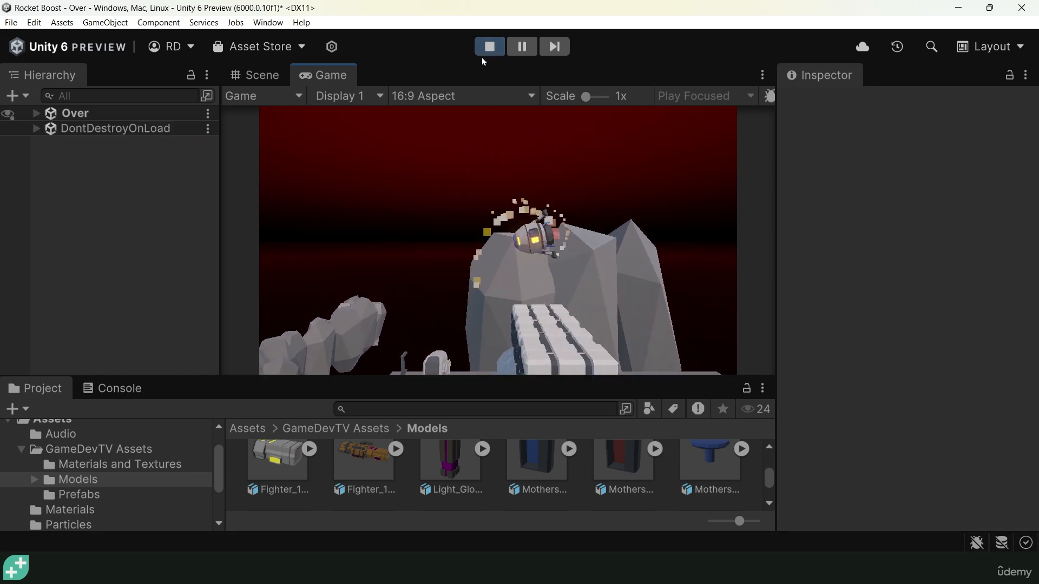
left_click(489, 48)
Step: Frame the engine and the Player Rocket to examine the rocket's collider outline beside the engine
left_click(516, 219)
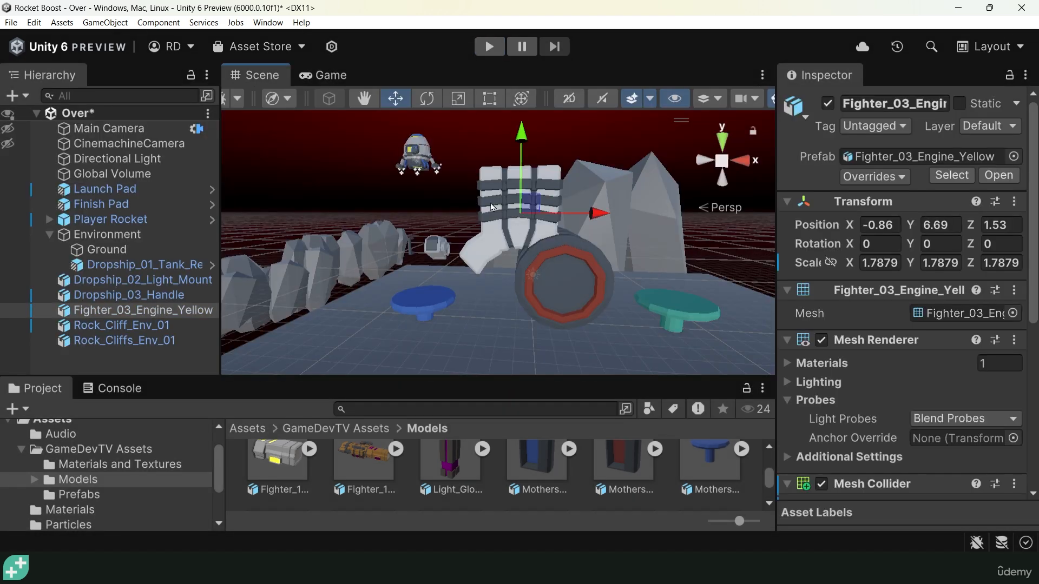
key("f")
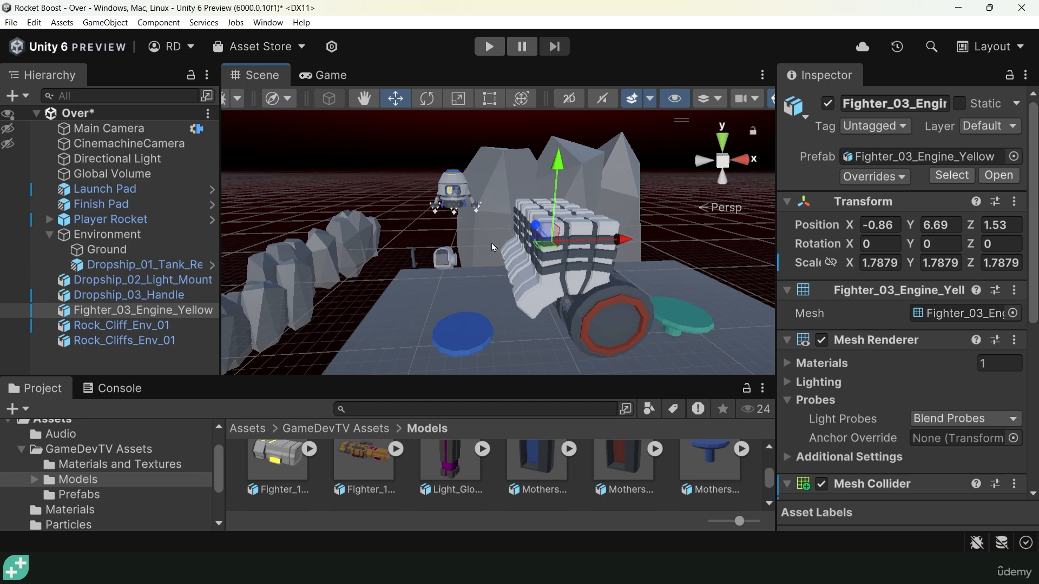
left_click(453, 184)
key("f")
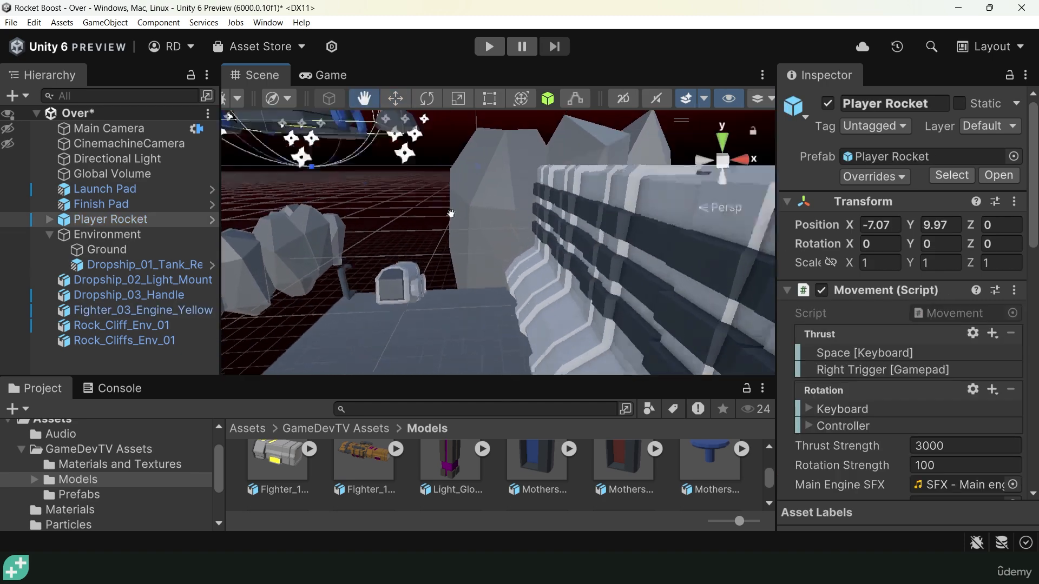
left_click_drag(477, 244, 548, 245, "alt")
scroll(647, 239, "down", 4)
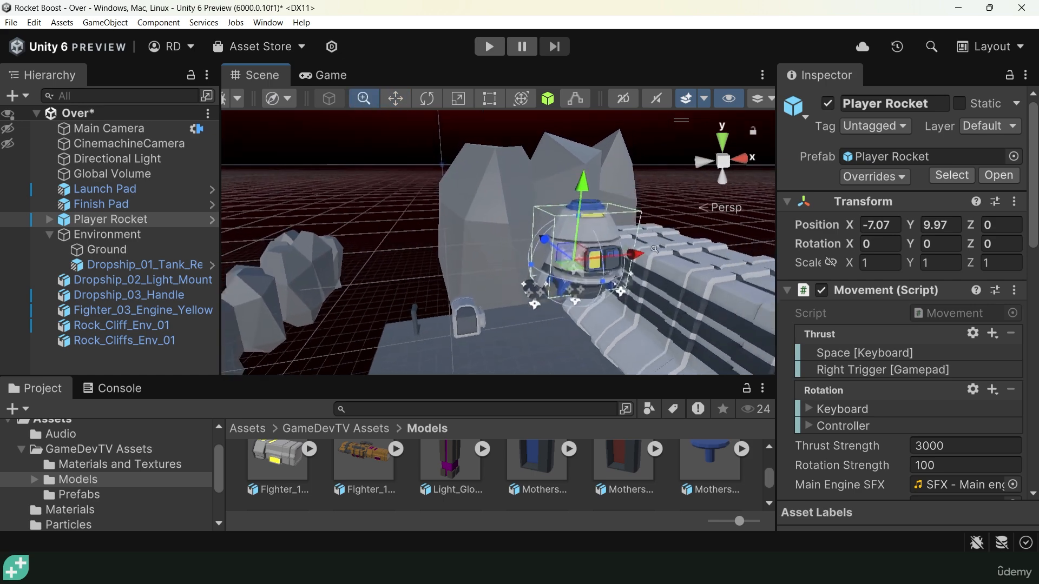
scroll(678, 251, "up", 3)
middle_click_drag(677, 251, 693, 275)
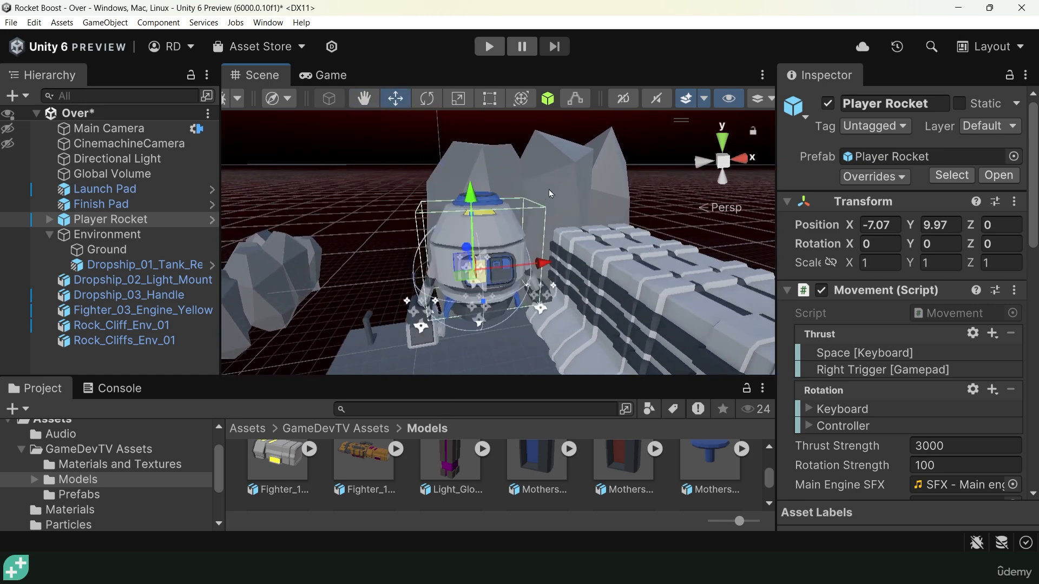
mouse_move(535, 215)
left_mouse_down("alt")
mouse_move(454, 219)
mouse_move(533, 221)
left_mouse_up("alt")
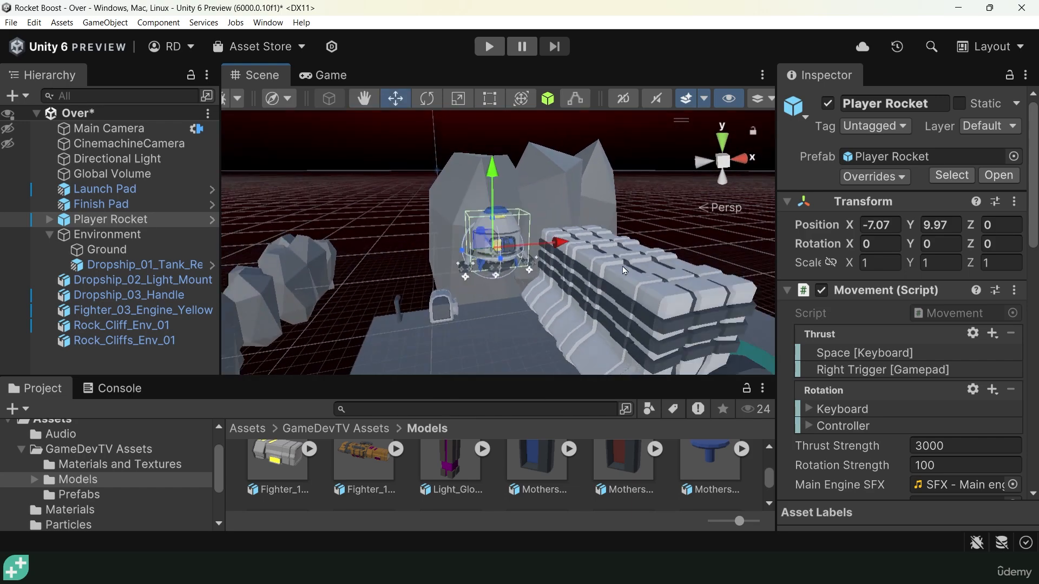
Step: Compare the engine's Mesh Collider settings with the Player Rocket's collider
left_click(622, 267)
scroll(882, 384, "down", 5)
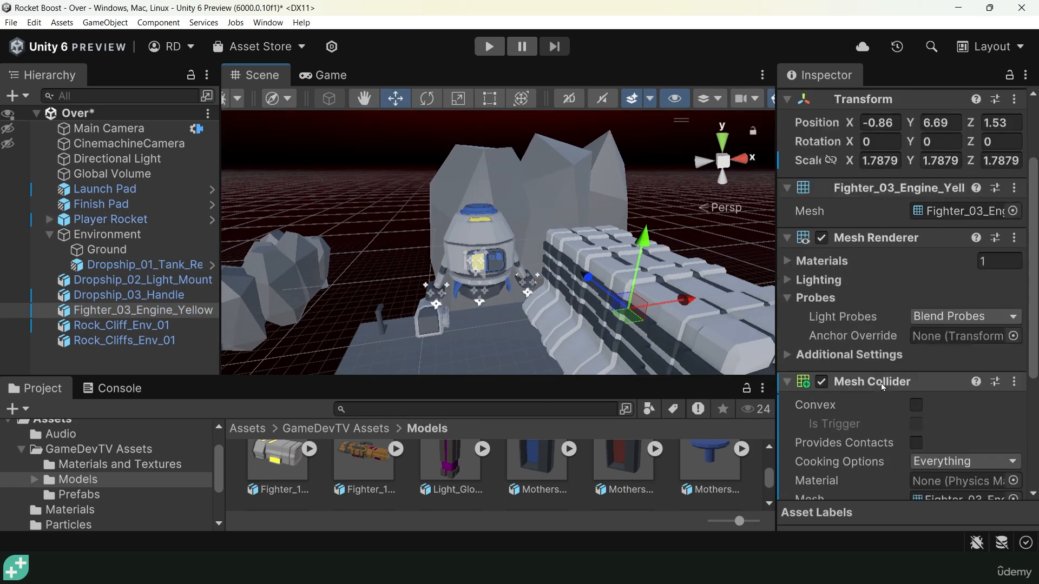
left_click(479, 226)
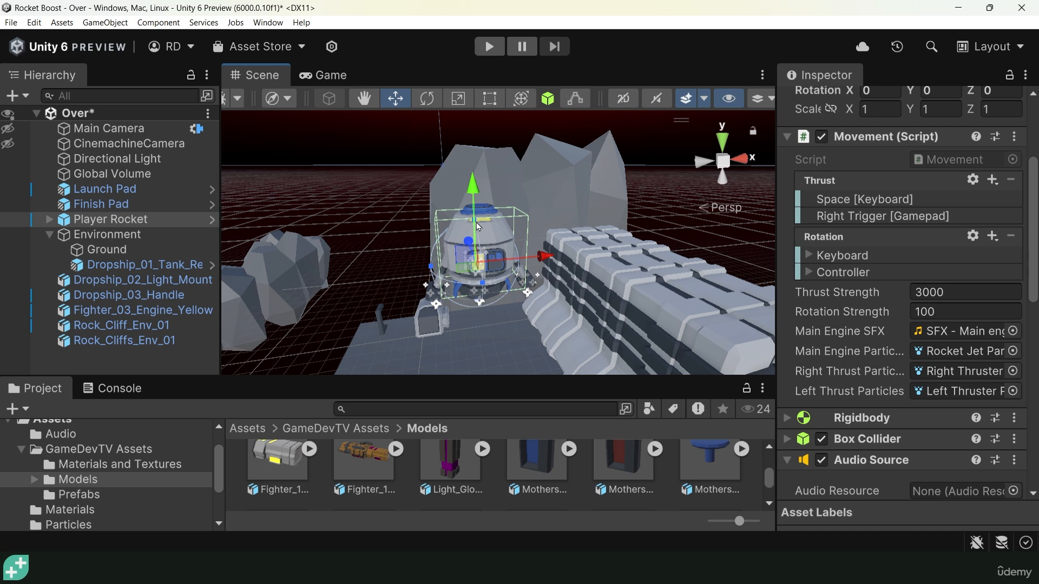
Step: Enable Convex on Fighter_03_Engine_Yellow's Mesh Collider, compare its outline with the Player Rocket's collider, and turn Convex off again
left_click(659, 286)
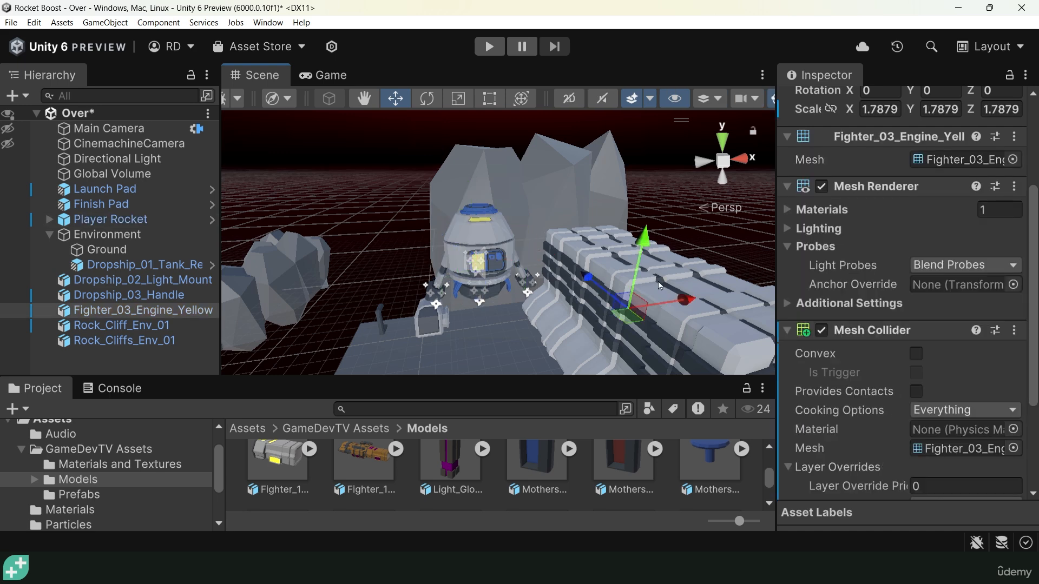
left_click(916, 354)
left_click(478, 228)
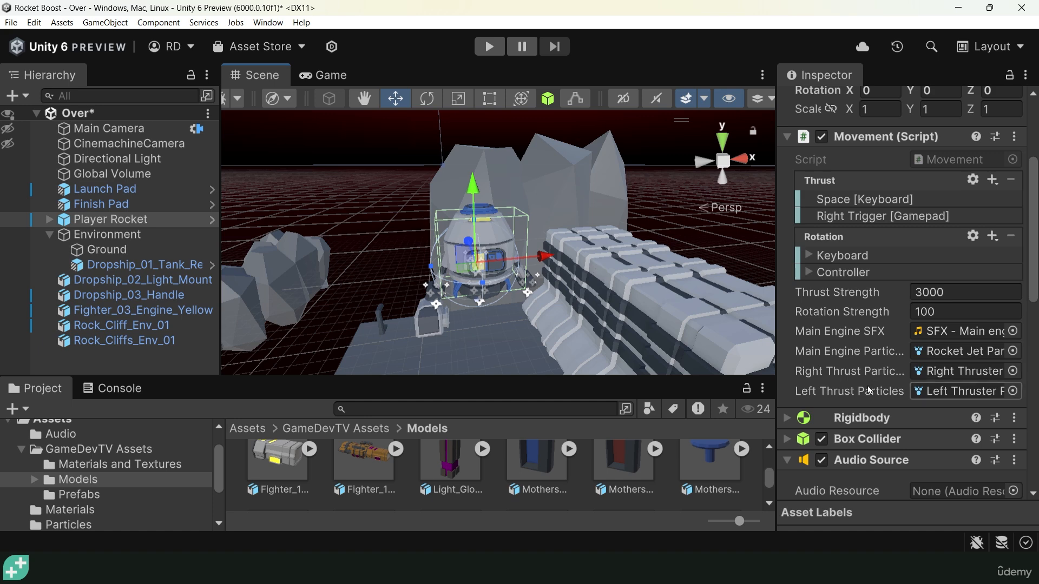
left_click(670, 295)
key("f")
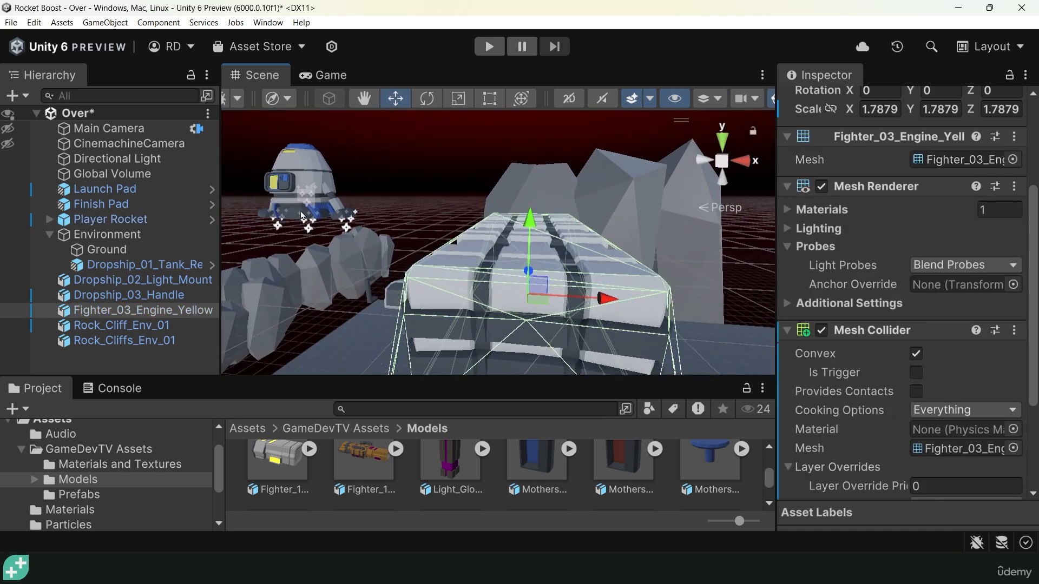
left_click(298, 157)
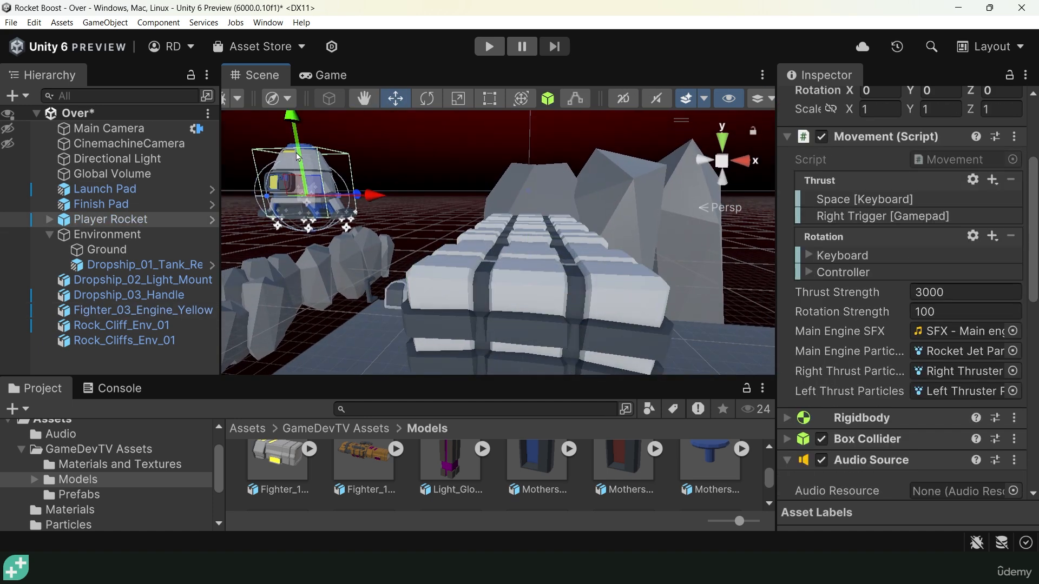
left_click(512, 276)
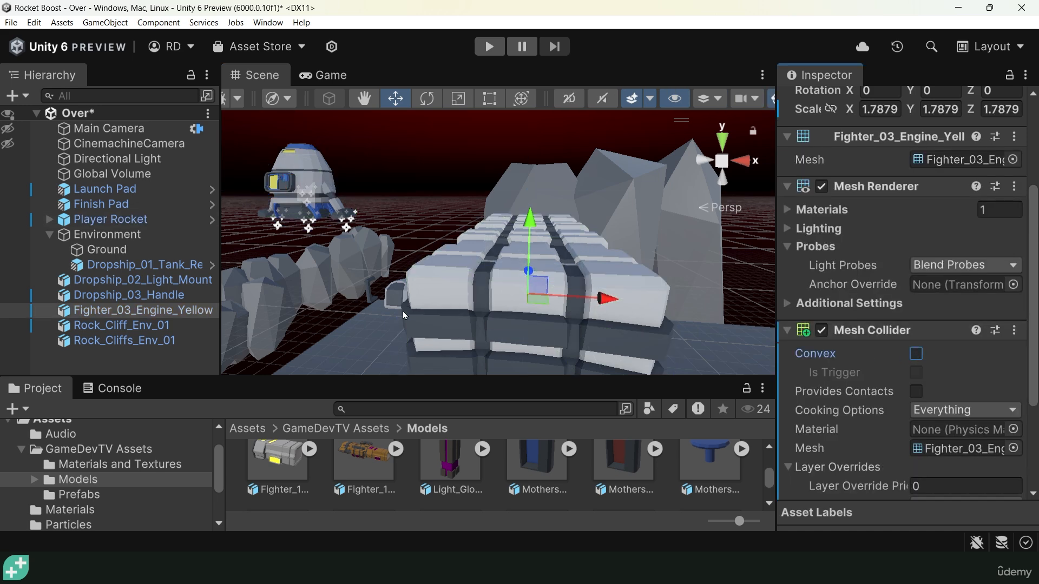
Step: Move Fighter_03_Engine_Yellow back along the Z axis toward the large rock cliff behind the platform
scroll(402, 311, "down", 5)
left_click_drag(396, 304, 515, 174, "alt")
scroll(476, 294, "down", 4)
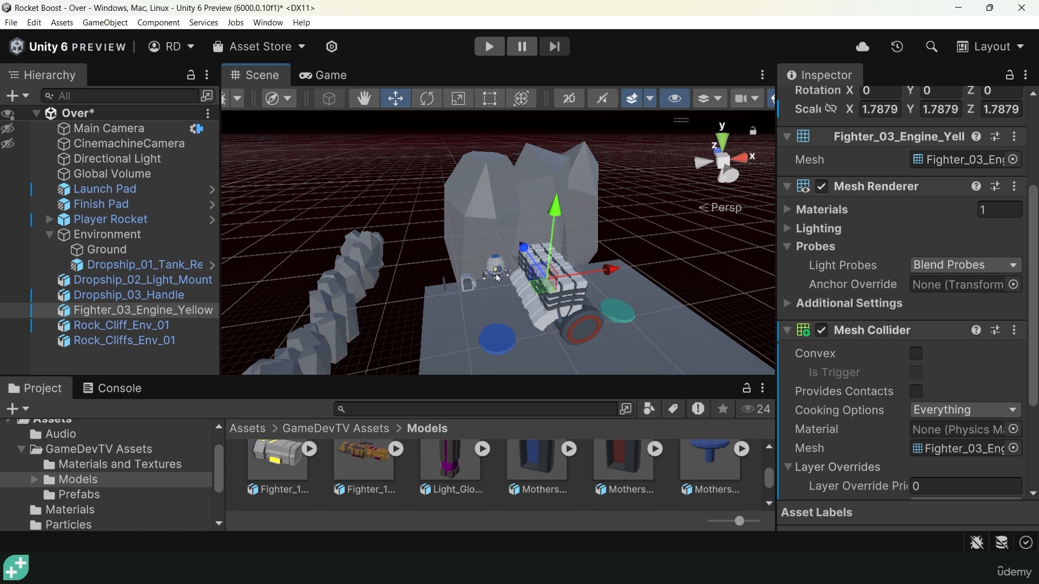
scroll(545, 303, "up", 1)
left_click_drag(530, 253, 490, 203)
Step: Try a Box Collider on Dropship_02_Light_Mount, check its outline against the model, and undo the addition
left_click(469, 291)
scroll(430, 311, "up", 1)
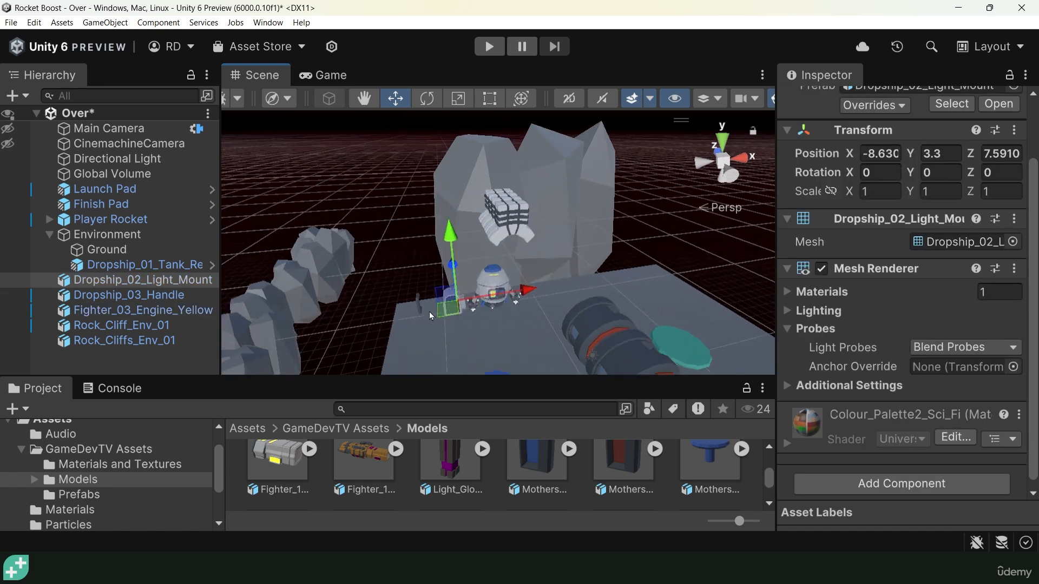
scroll(426, 320, "up", 2)
left_click_drag(427, 320, 601, 292, "alt")
scroll(525, 347, "up", 1)
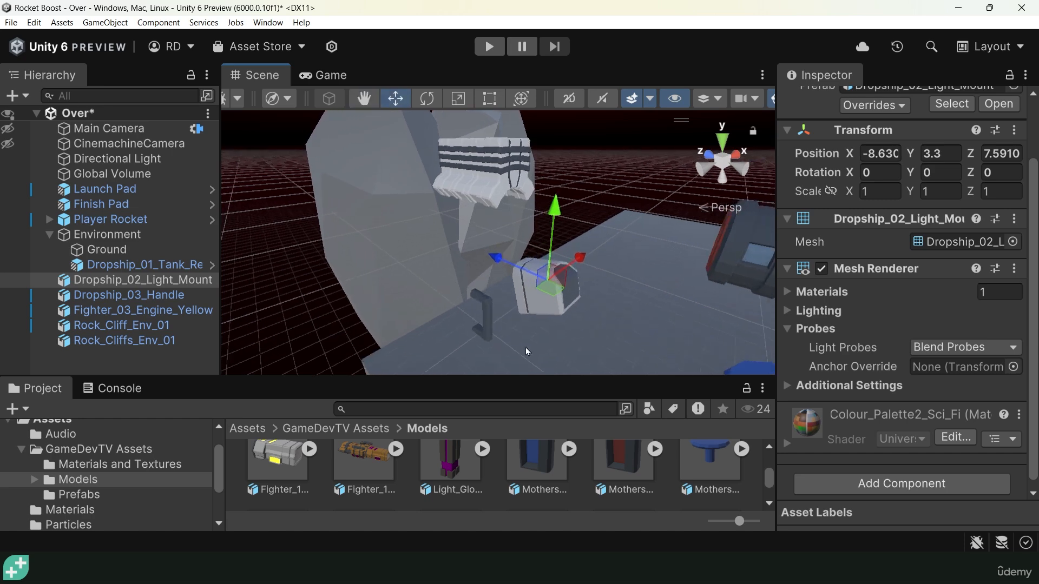
left_click_drag(525, 347, 474, 246, "alt")
left_click(903, 485)
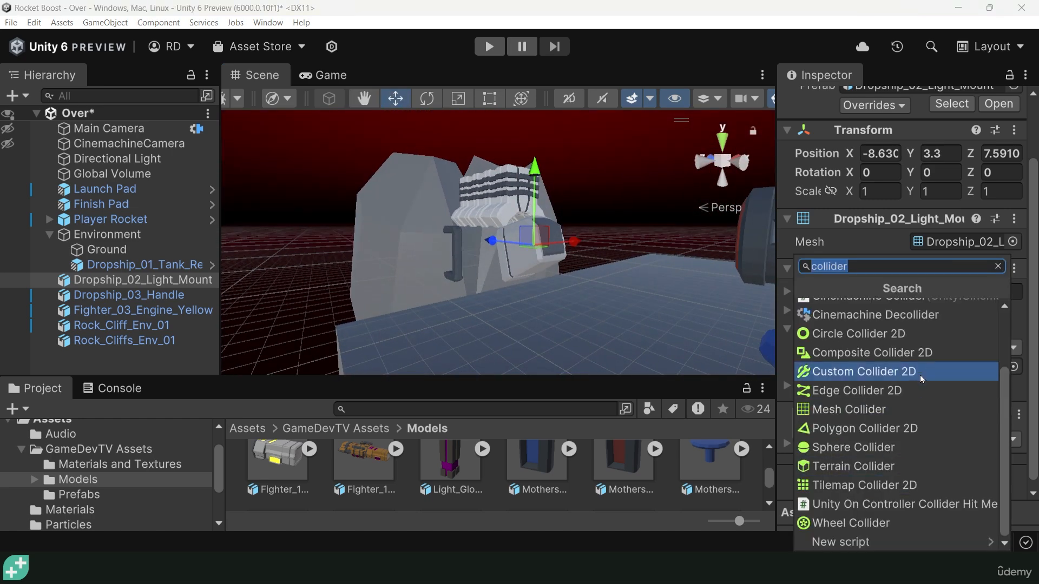
scroll(888, 375, "up", 3)
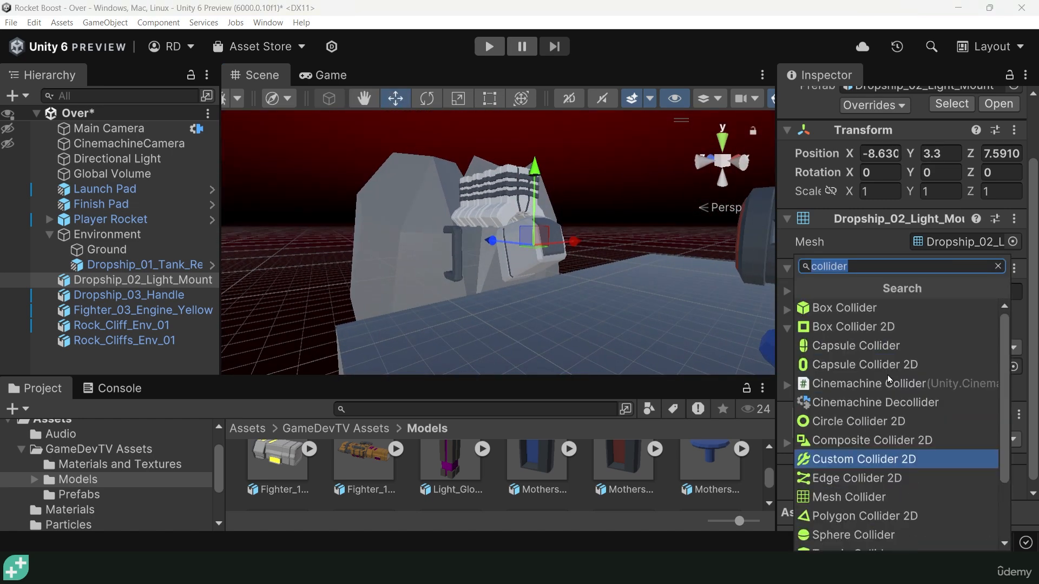
left_click(848, 308)
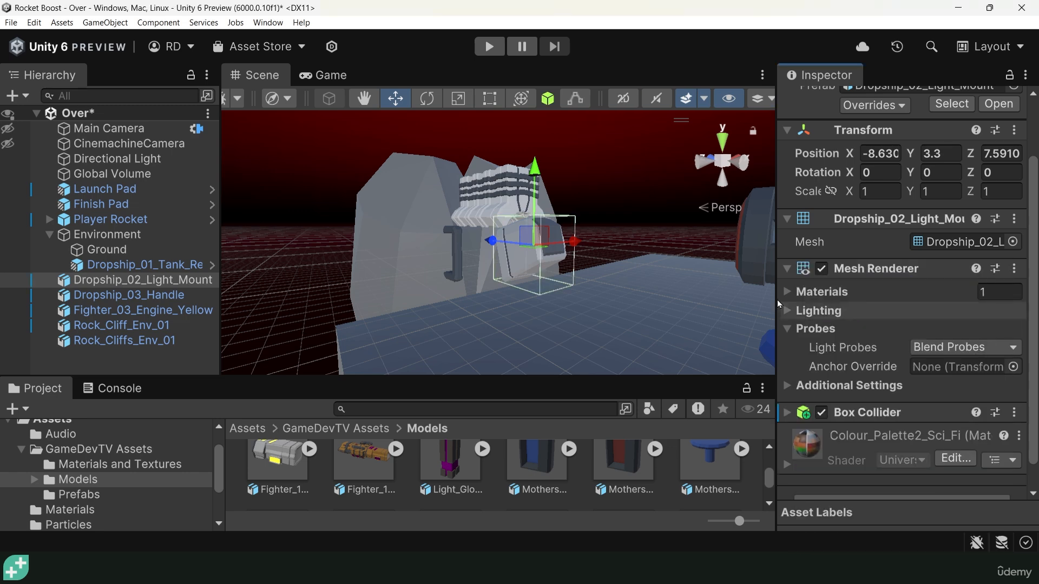
mouse_move(574, 287)
left_mouse_down("alt")
mouse_move(758, 292)
mouse_move(573, 273)
left_mouse_up("alt")
key("ctrl+z")
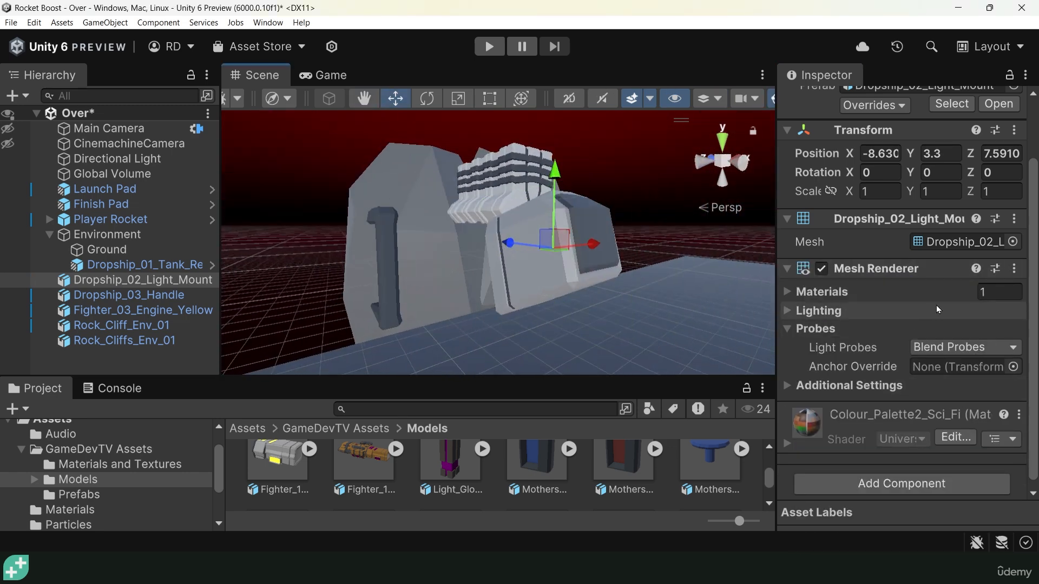
Step: Try a Sphere Collider with a 1.07 radius on Dropship_02_Light_Mount and remove the component
left_click(874, 483)
scroll(871, 460, "down", 3)
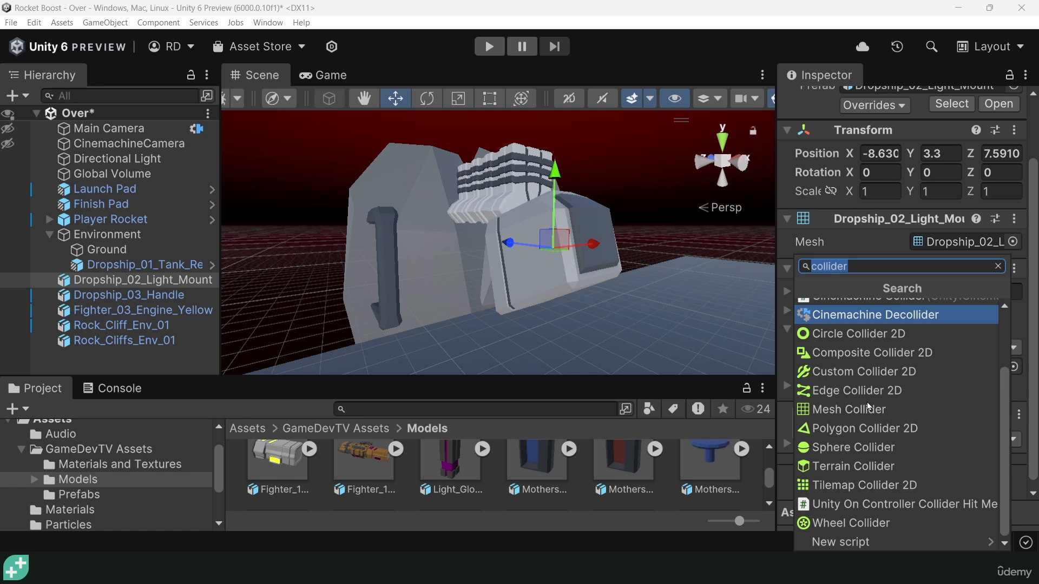
left_click(853, 446)
left_click_drag(622, 303, 687, 286, "alt")
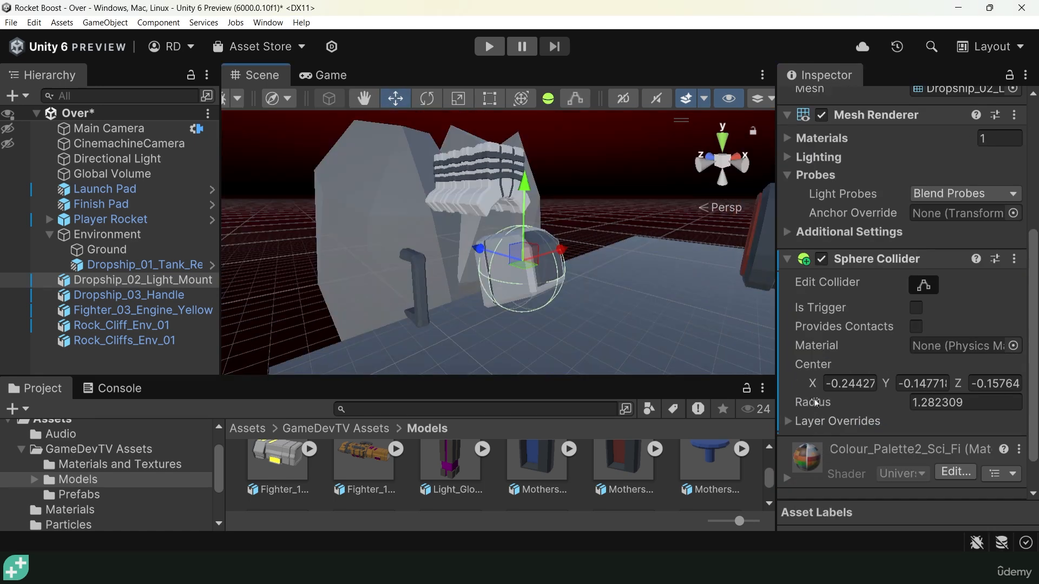
left_click_drag(816, 402, 807, 403)
left_click_drag(574, 249, 718, 352, "alt")
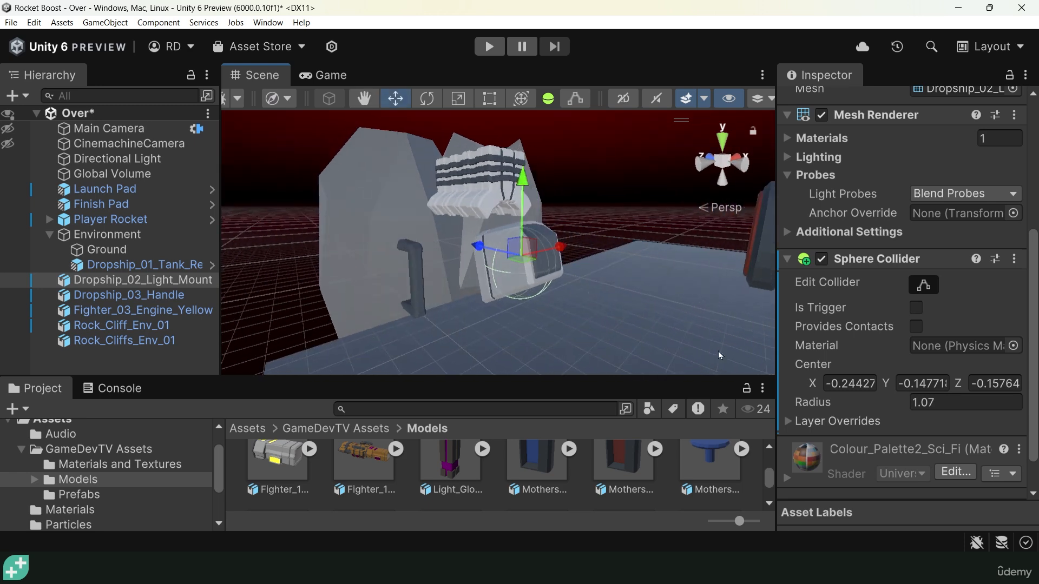
right_click(874, 258)
left_click(933, 329)
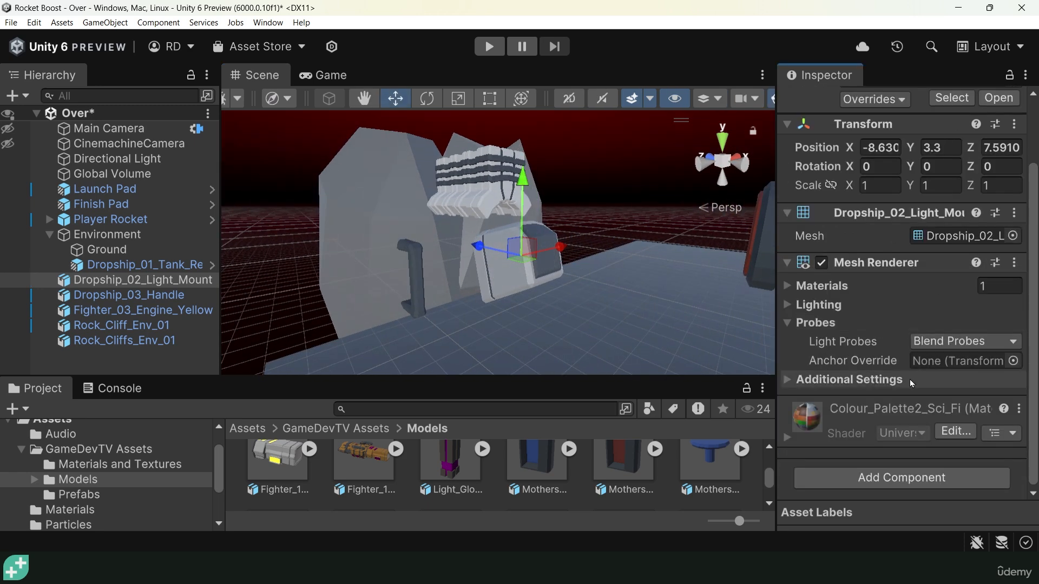
Step: Add a Mesh Collider component to Dropship_02_Light_Mount and enable Convex on it
left_click(887, 481)
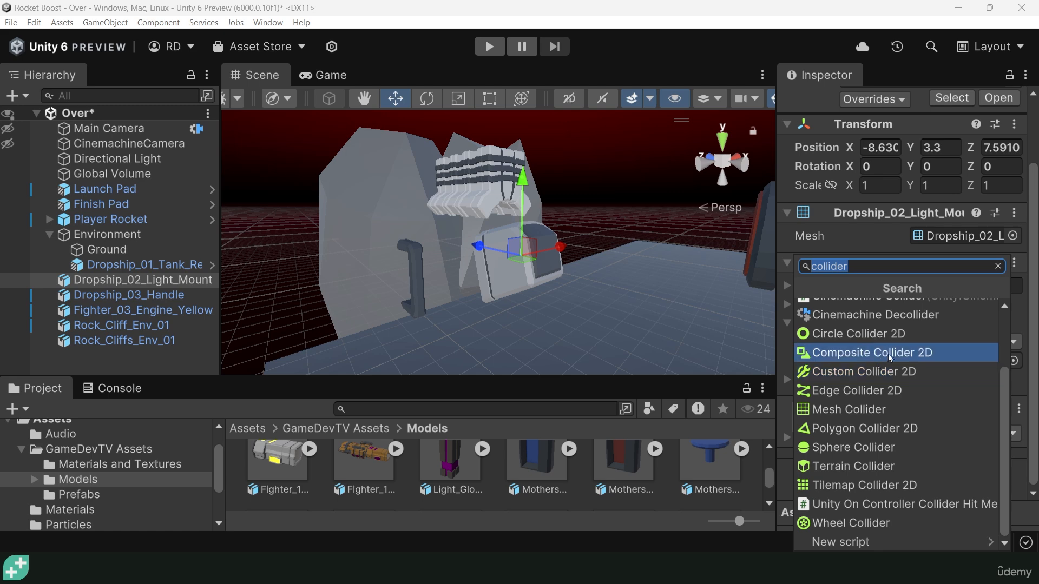
left_click(867, 420)
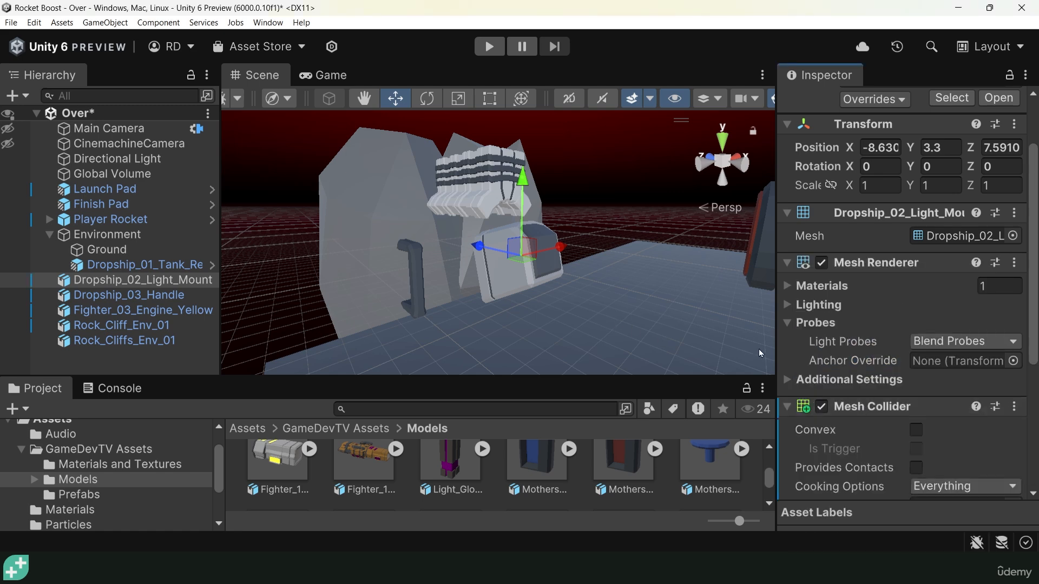
left_click(916, 430)
Step: Add a Mesh Collider component with Convex enabled to Rock_Cliffs_Env_01, the row of rocks beside the platform
left_click_drag(438, 303, 339, 320, "alt")
scroll(646, 263, "up", 3)
right_click_drag(339, 319, 542, 293, "alt")
scroll(377, 272, "down", 2)
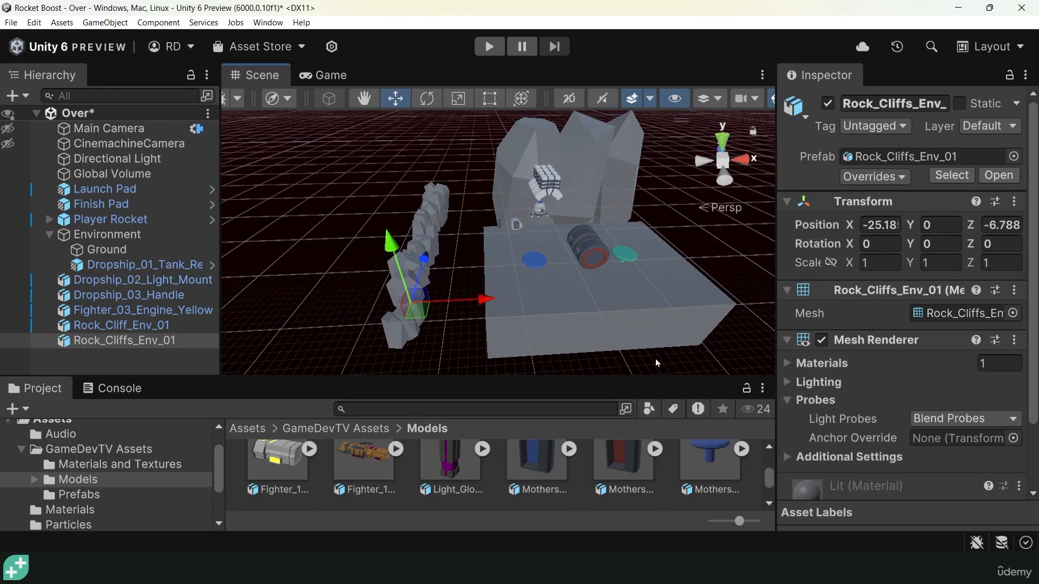
scroll(864, 443, "down", 3)
left_click(887, 476)
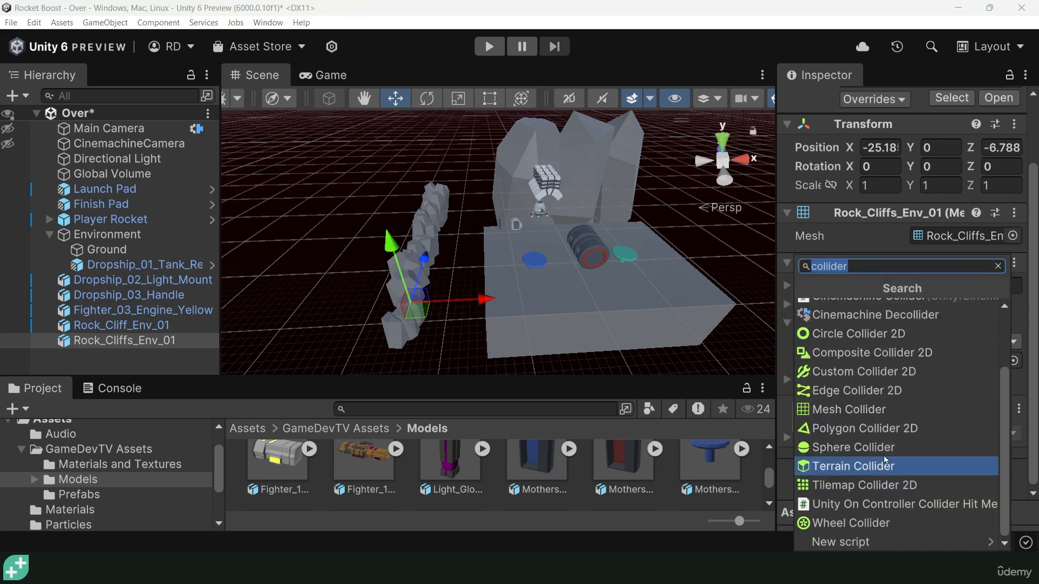
left_click(849, 409)
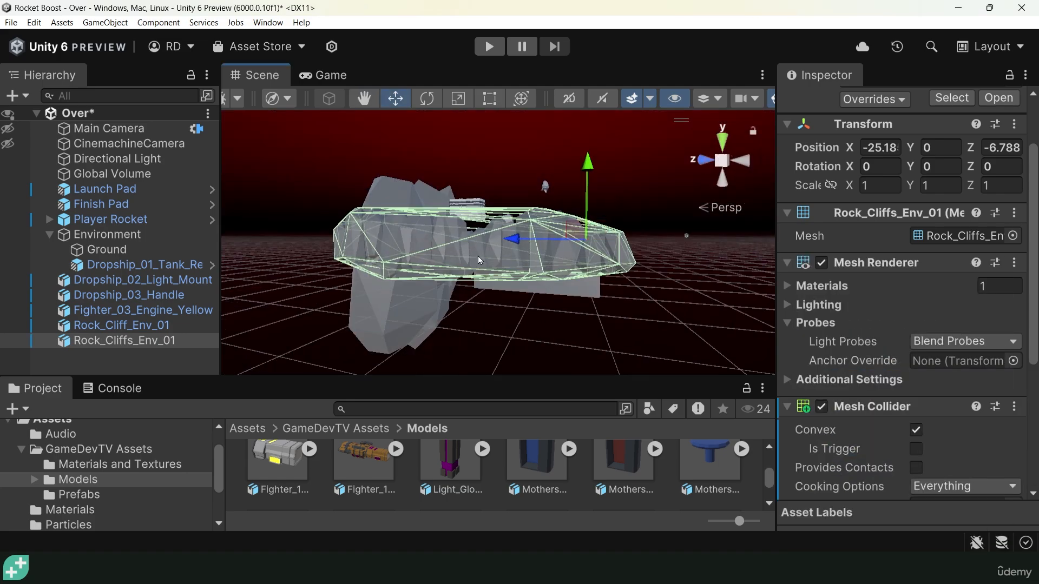
Step: Add a Box Collider component to Dropship_03_Handle, the handle beside the light mount on the platform
scroll(487, 251, "up", 3)
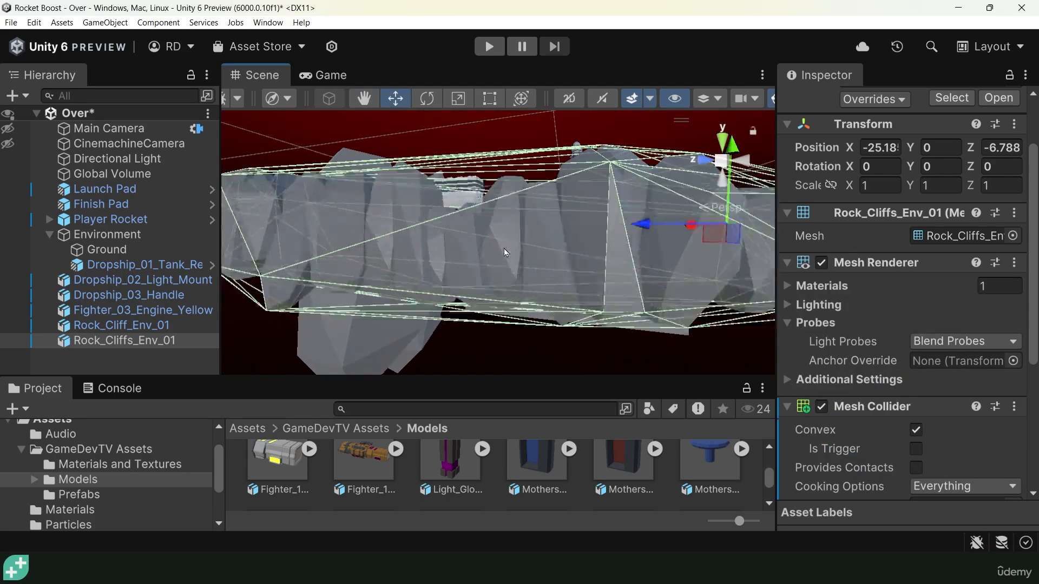
left_click_drag(504, 251, 705, 227, "alt")
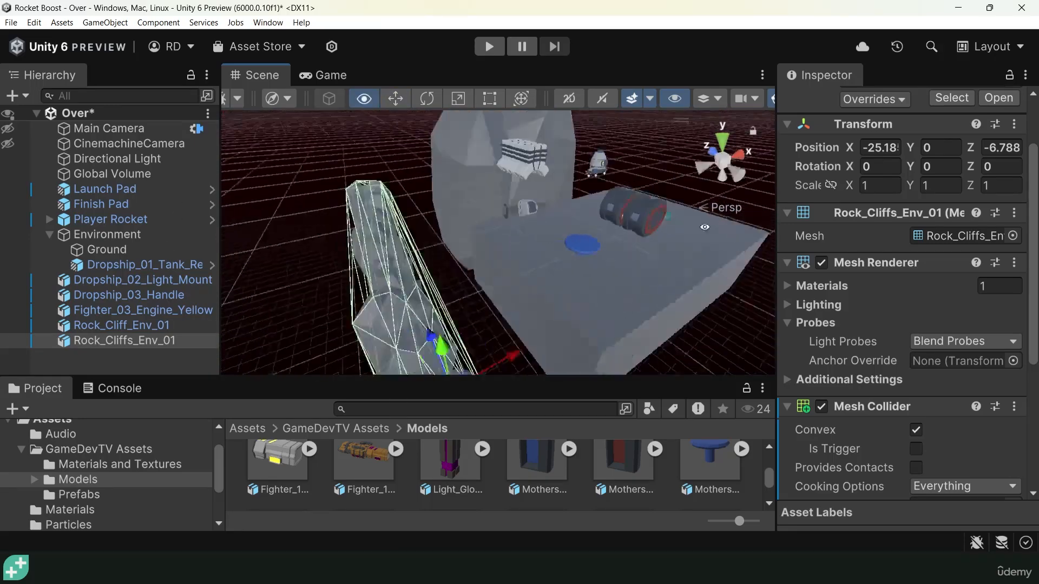
right_click_drag(704, 226, 941, 233, "alt")
left_click(509, 164)
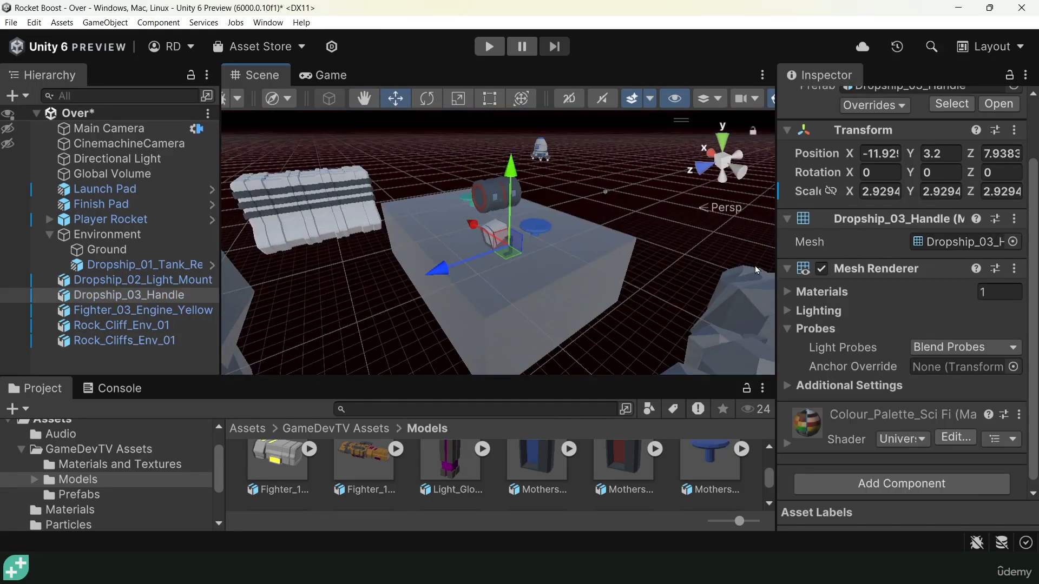
right_click_drag(541, 267, 868, 257, "alt")
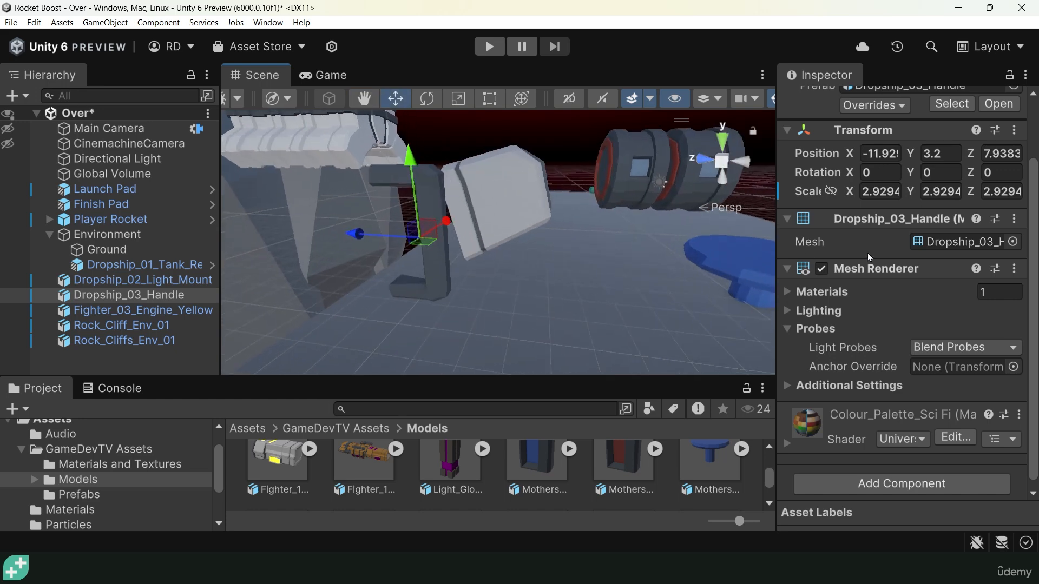
scroll(605, 290, "up", 3)
left_click(902, 484)
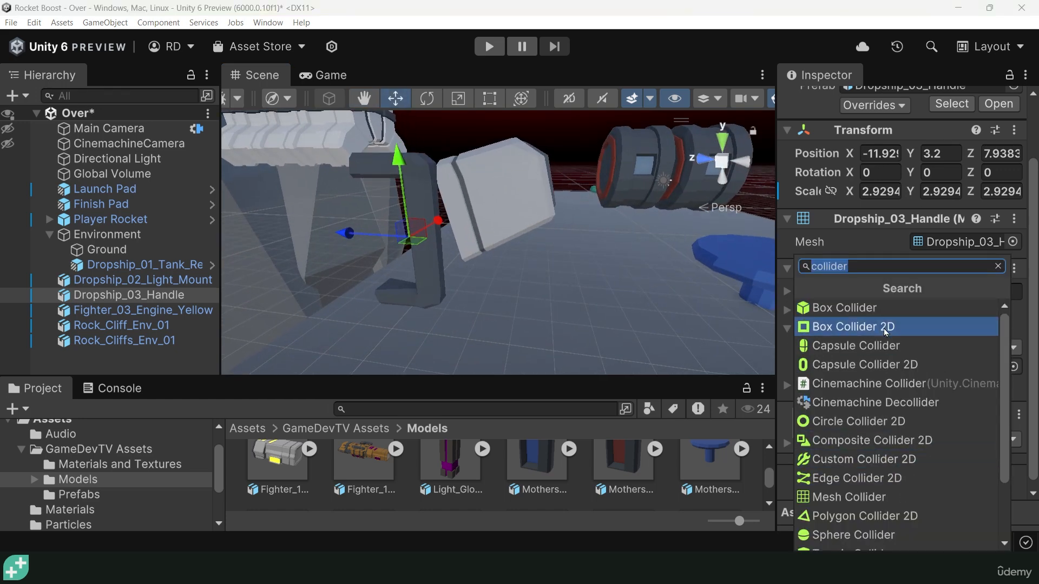
left_click(875, 310)
Step: Examine from several angles how closely the Box Collider outline fits the Dropship_03_Handle model
left_click_drag(382, 301, 468, 197, "alt")
left_click_drag(424, 242, 529, 297, "alt")
right_click_drag(529, 297, 456, 309, "alt")
left_click_drag(455, 308, 509, 294, "alt")
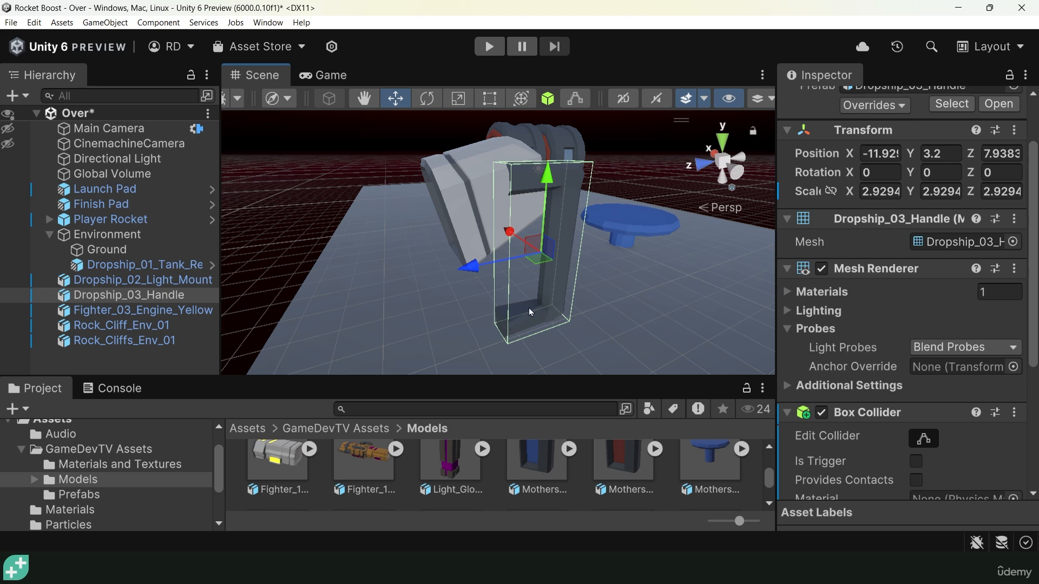
left_click_drag(428, 252, 377, 165, "alt")
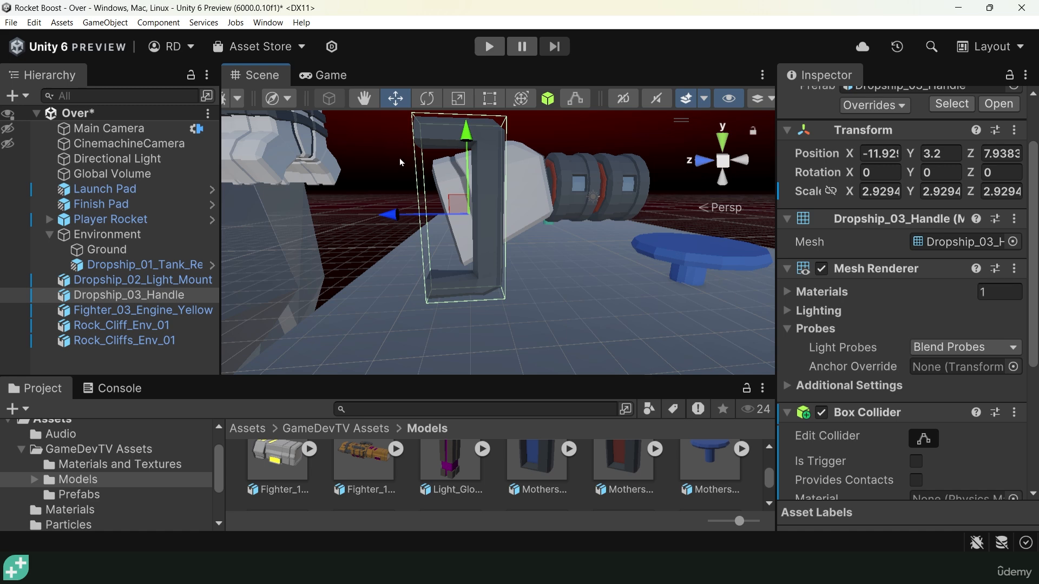
left_click_drag(495, 222, 403, 231, "alt")
left_click_drag(481, 252, 438, 254, "alt")
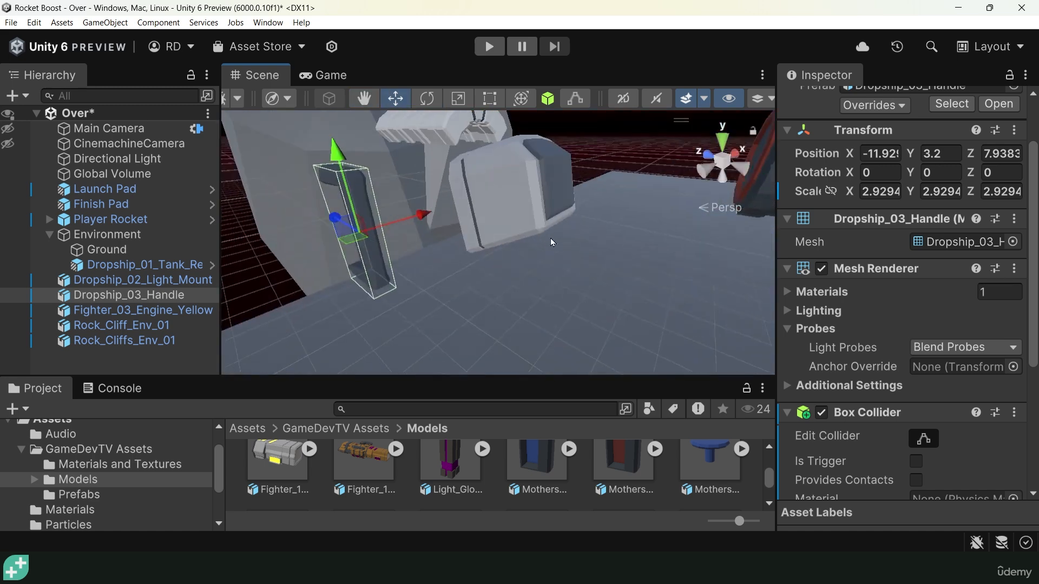
right_click_drag(550, 238, 510, 235, "alt")
left_click_drag(510, 235, 441, 241, "alt")
right_click_drag(441, 241, 391, 246, "alt")
left_click_drag(392, 246, 475, 269, "alt")
left_click_drag(390, 309, 479, 268, "alt")
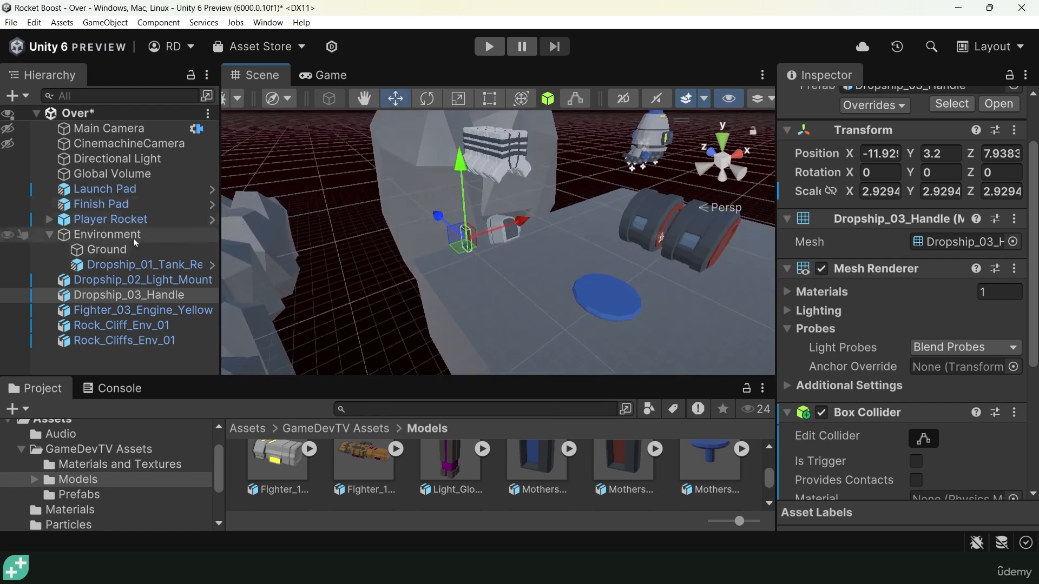
Step: Nest Dropship_02_Light_Mount, Dropship_03_Handle, Fighter_03_Engine_Yellow, Rock_Cliff_Env_01 and Rock_Cliffs_Env_01 under the Environment object and clear the selection
left_click(118, 281)
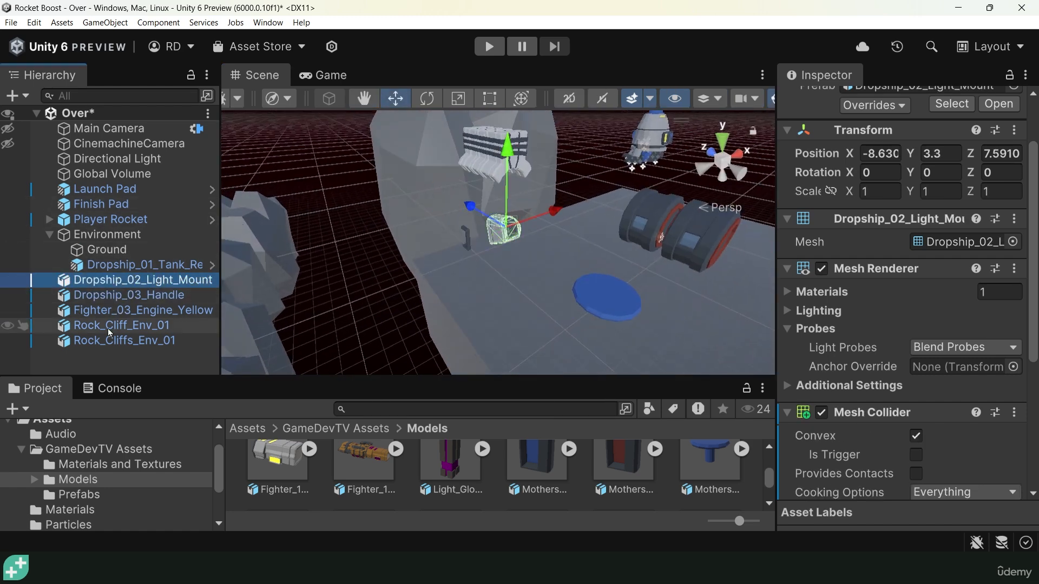
left_click(108, 340, "shift")
left_click_drag(103, 283, 104, 243)
left_click(50, 235)
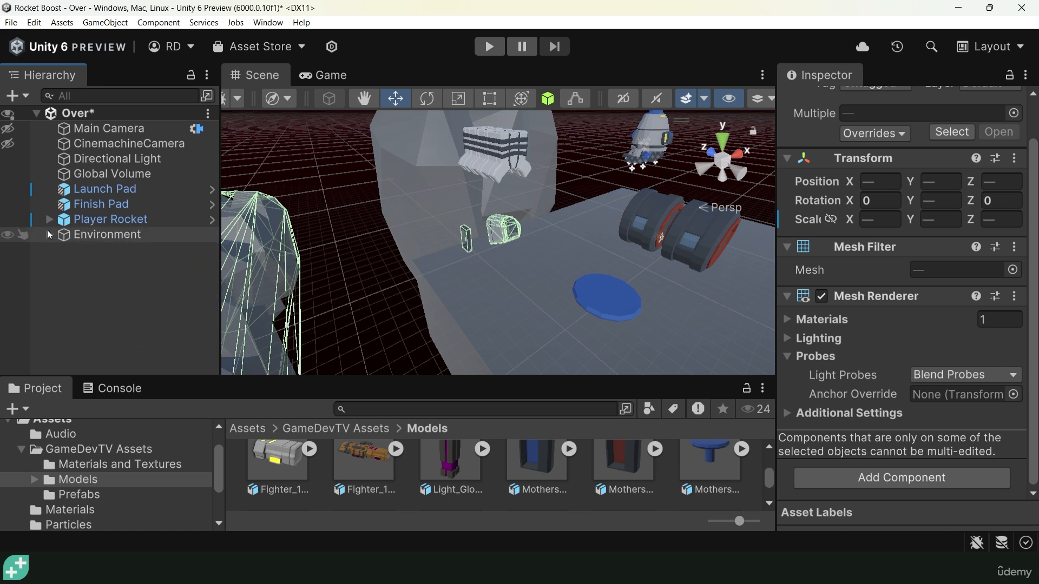
left_click(48, 232)
left_click(117, 366)
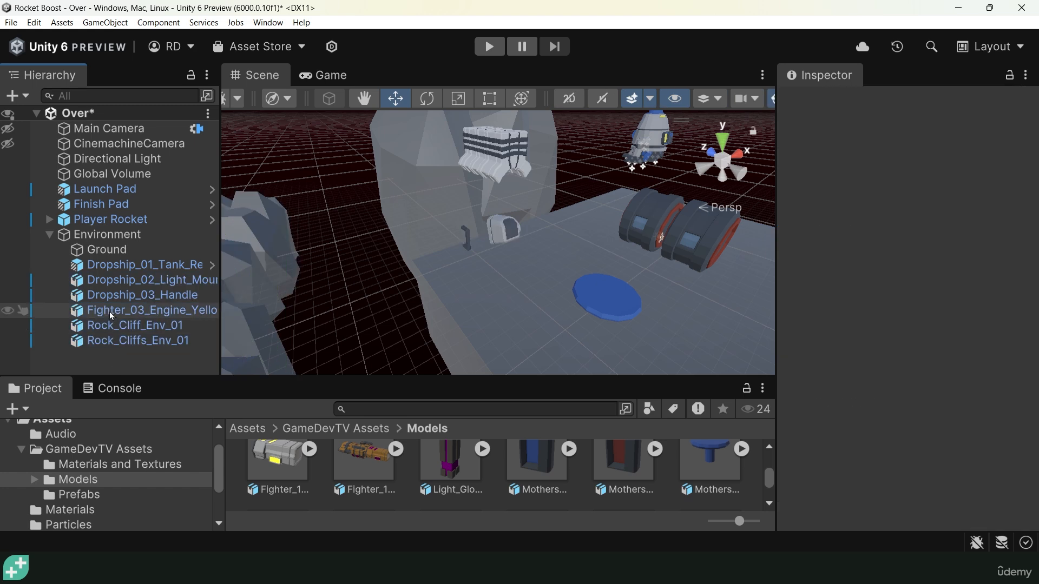
Step: Enlarge the asset browser and save Dropship_02_Light_Mount as a prefab variant in the Assets/Prefabs folder
left_click(79, 281)
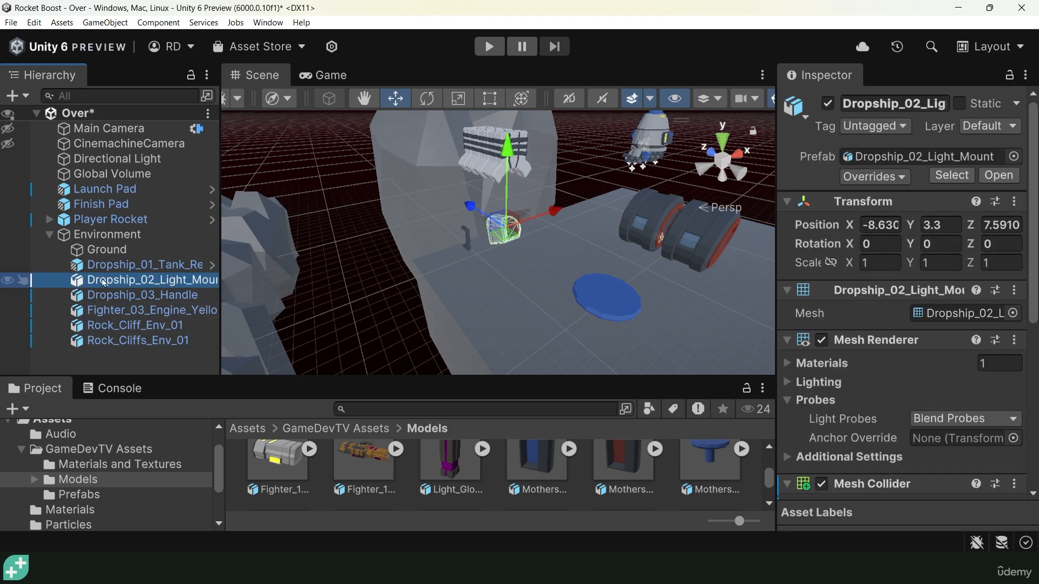
left_click_drag(351, 385, 352, 277)
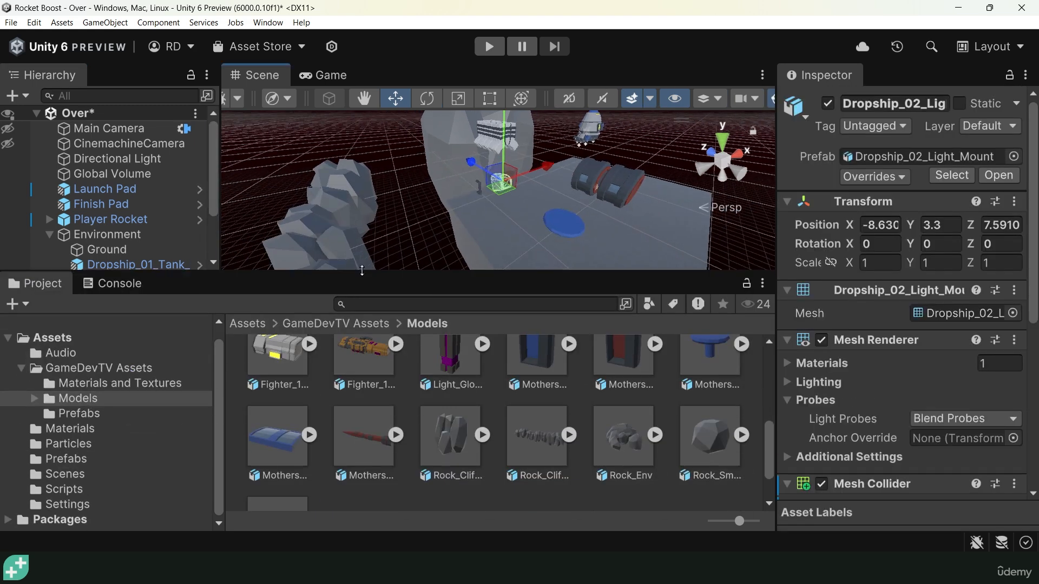
scroll(131, 207, "down", 3)
left_click(54, 338)
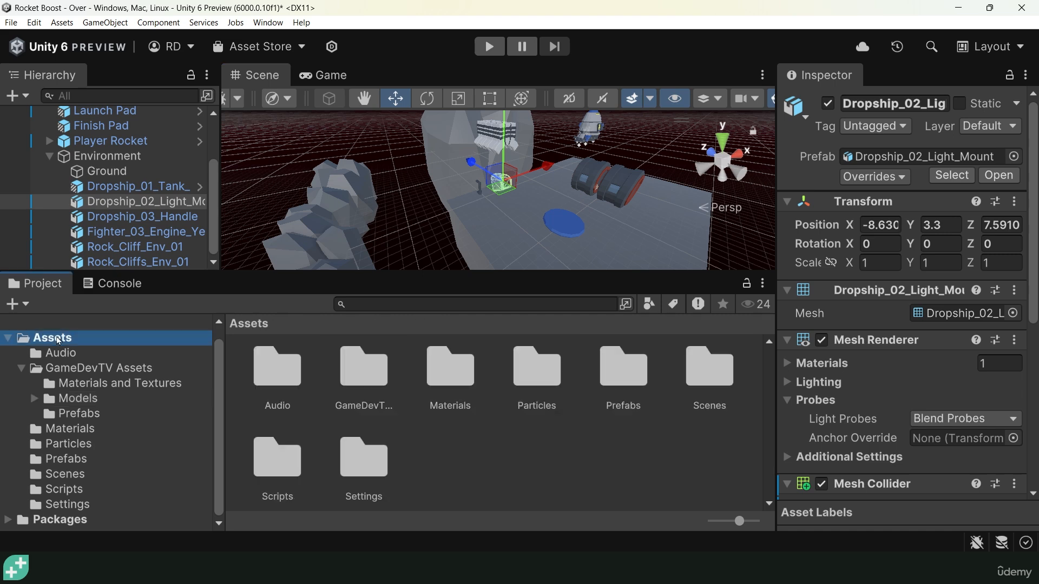
double_click(638, 381)
left_click(79, 202)
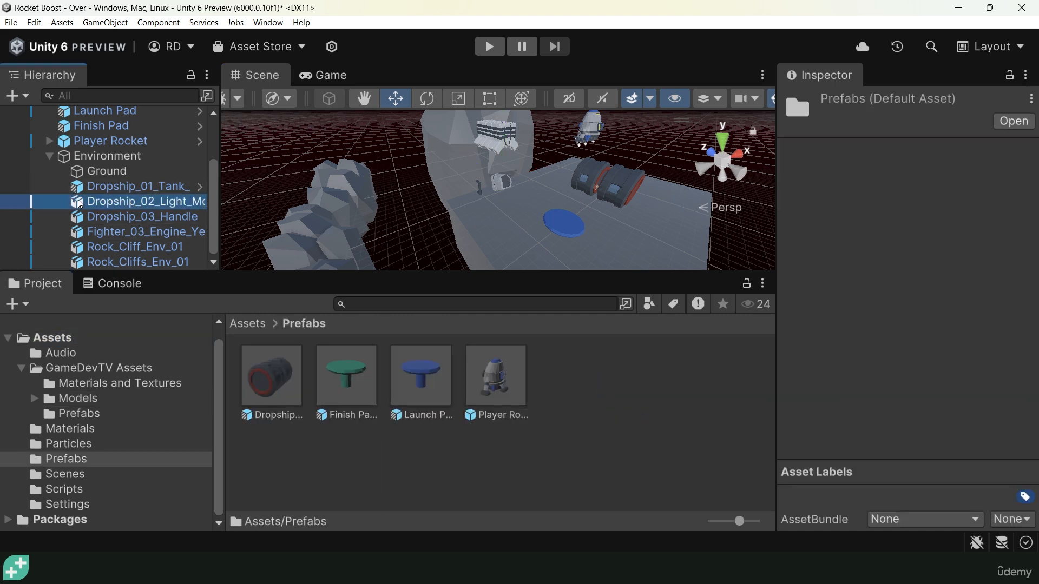
left_click_drag(79, 202, 604, 392)
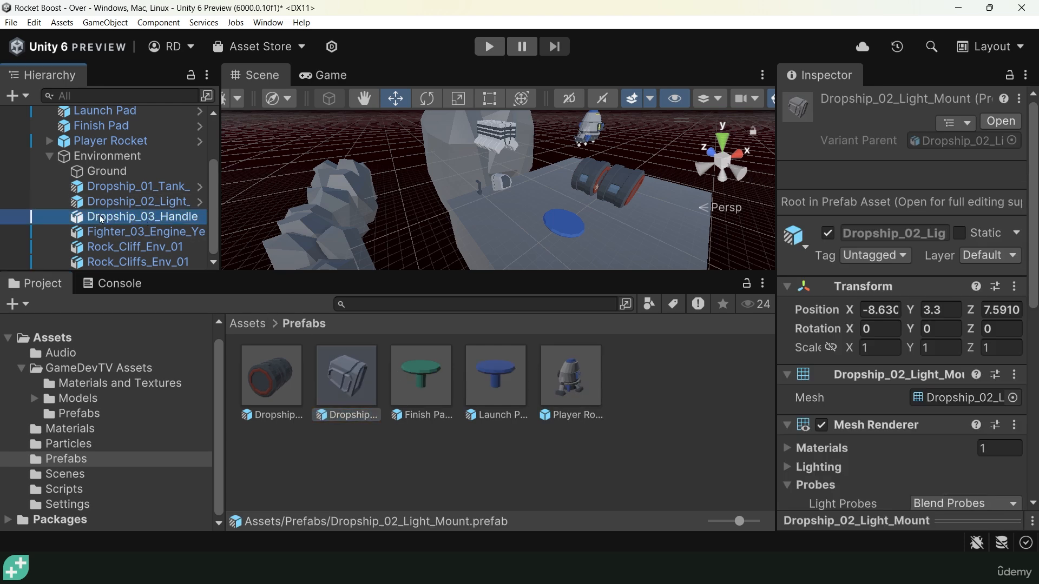
Step: Save Dropship_03_Handle, Fighter_03_Engine_Yellow, Rock_Cliff_Env_01 and Rock_Cliffs_Env_01 as prefab variants in the Assets/Prefabs folder
left_click_drag(633, 374, 632, 375)
left_click_drag(100, 232, 546, 447)
left_click_drag(100, 247, 546, 434)
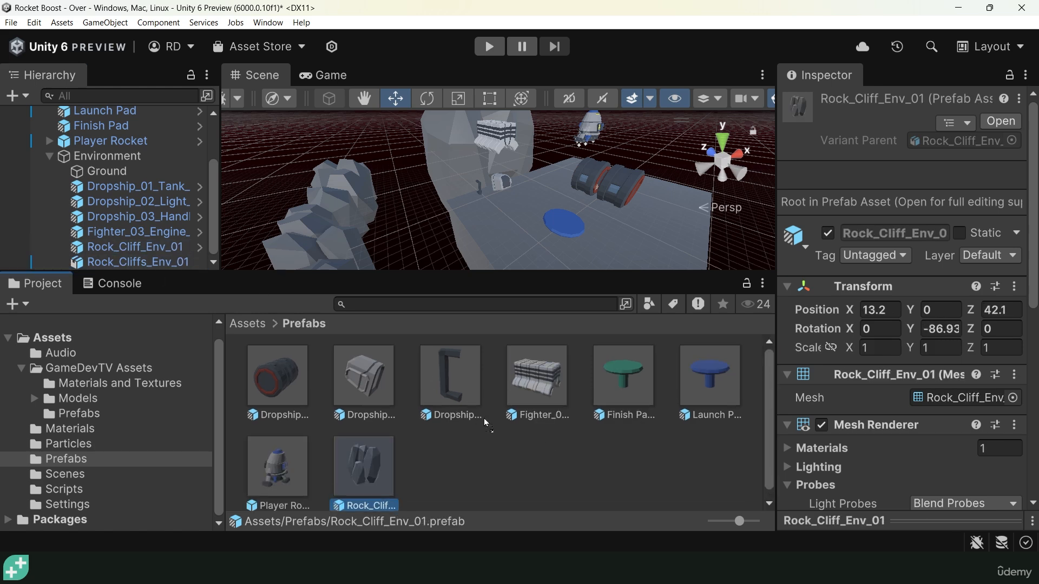
left_click_drag(499, 470, 499, 469)
scroll(356, 215, "down", 3)
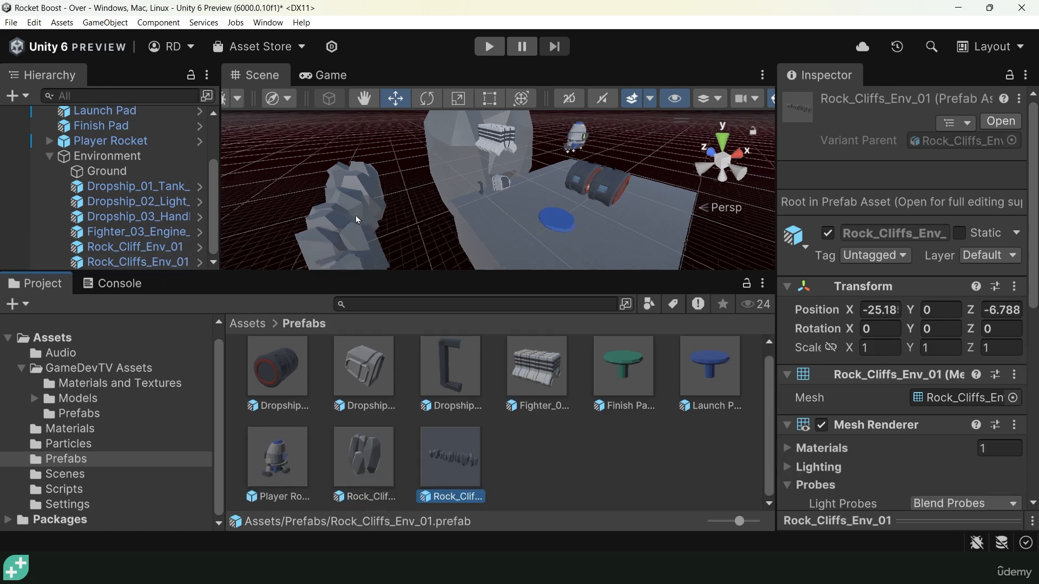
Step: Look over the Dropship_01_Tank_Red object, the saved prefabs and the level layout in an enlarged scene view
left_click(119, 186)
scroll(404, 242, "up", 2)
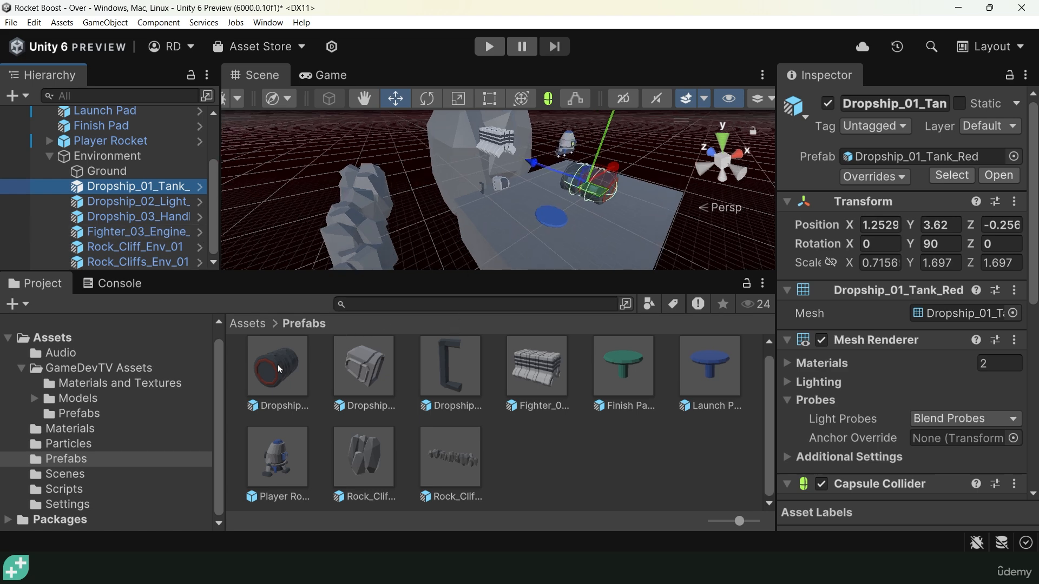
left_click(358, 376)
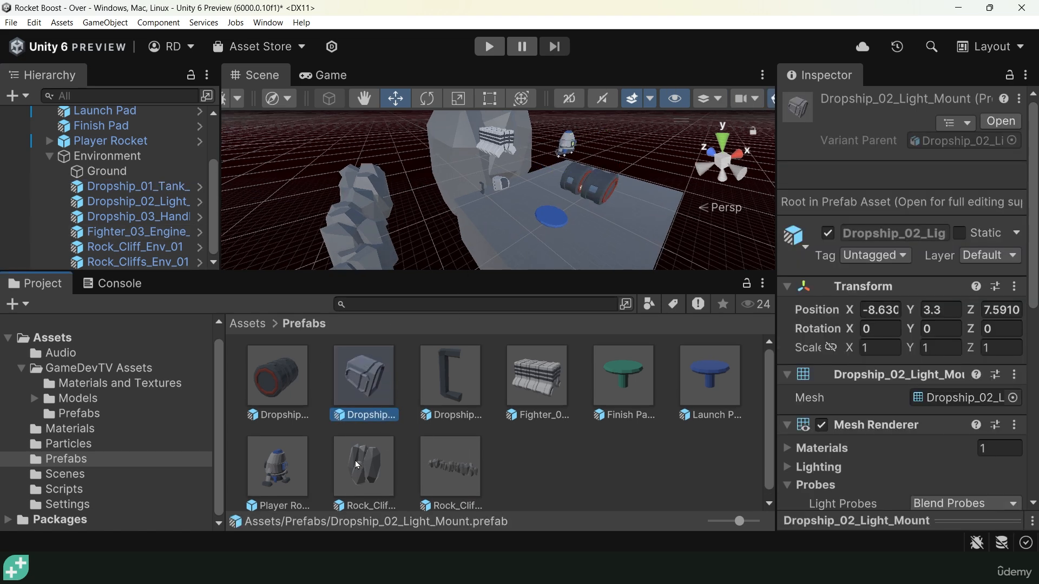
left_click_drag(355, 461, 650, 143)
left_click_drag(644, 190, 515, 220, "alt")
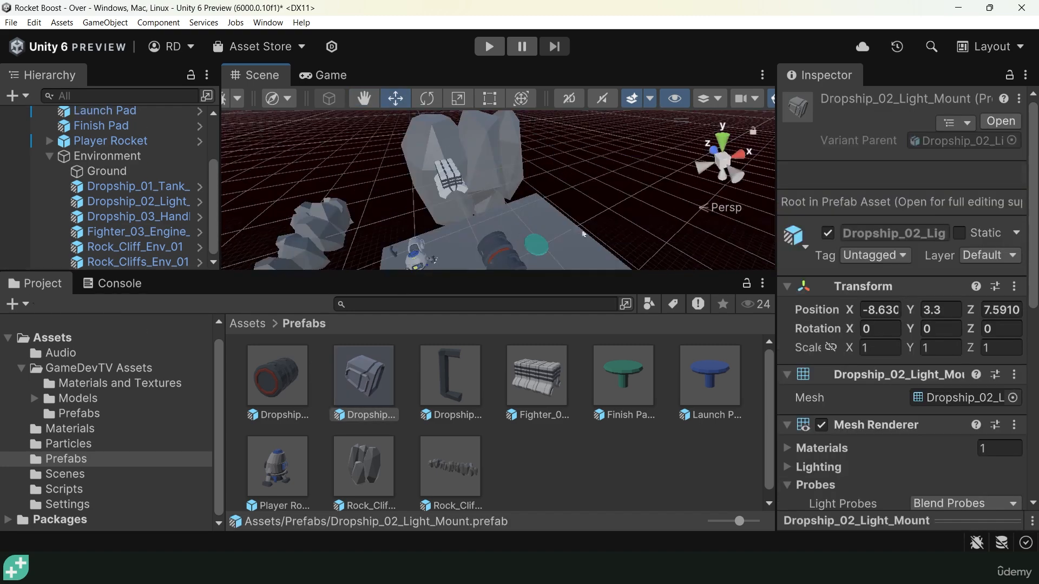
left_click_drag(557, 269, 572, 363)
middle_click_drag(484, 320, 482, 216)
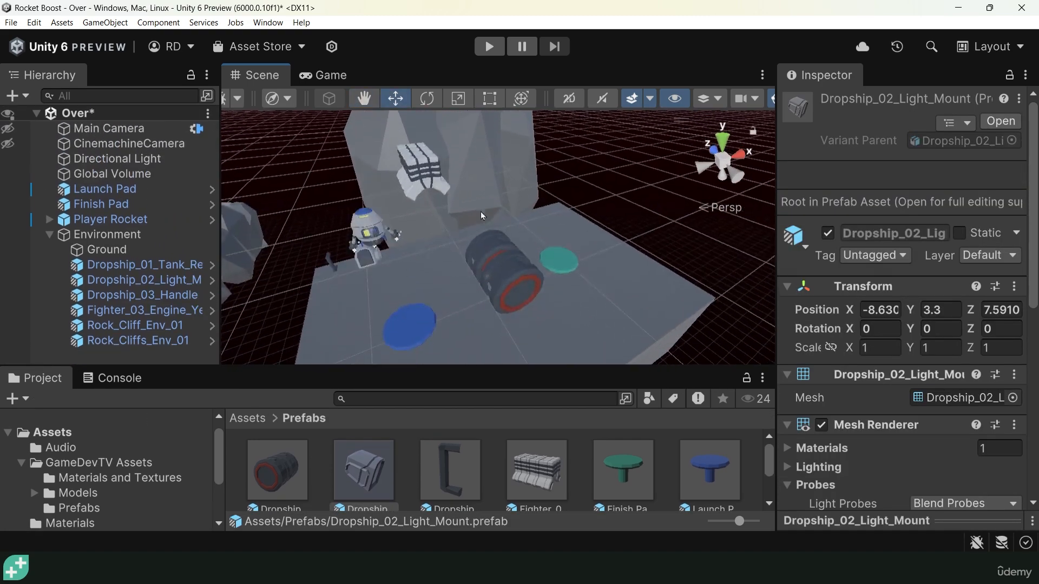
left_click_drag(482, 216, 425, 262, "alt")
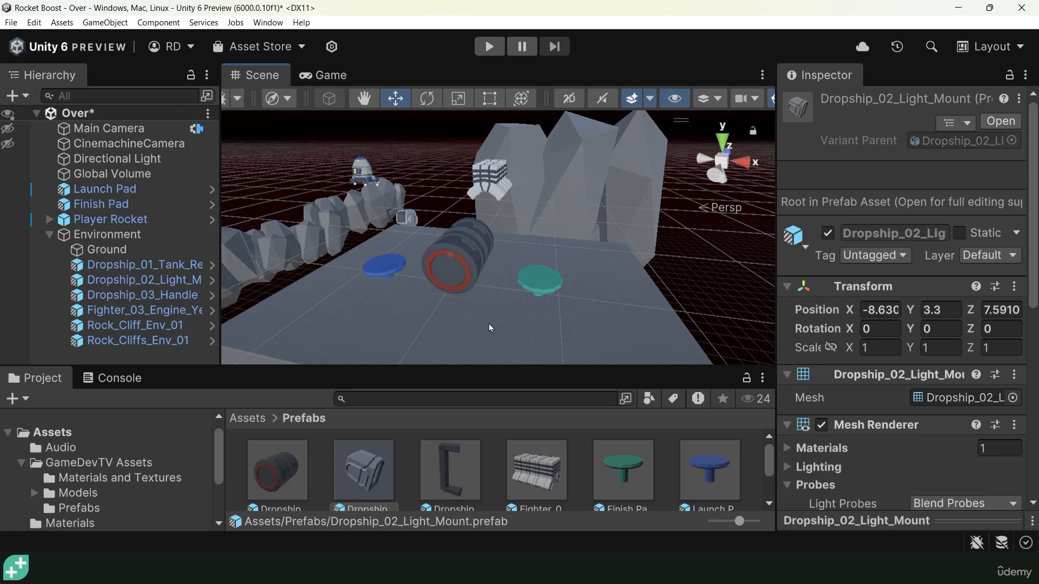
Step: Open the Models folder of the GameDevTV Assets
scroll(567, 469, "down", 3)
left_click(82, 464)
left_click(132, 479)
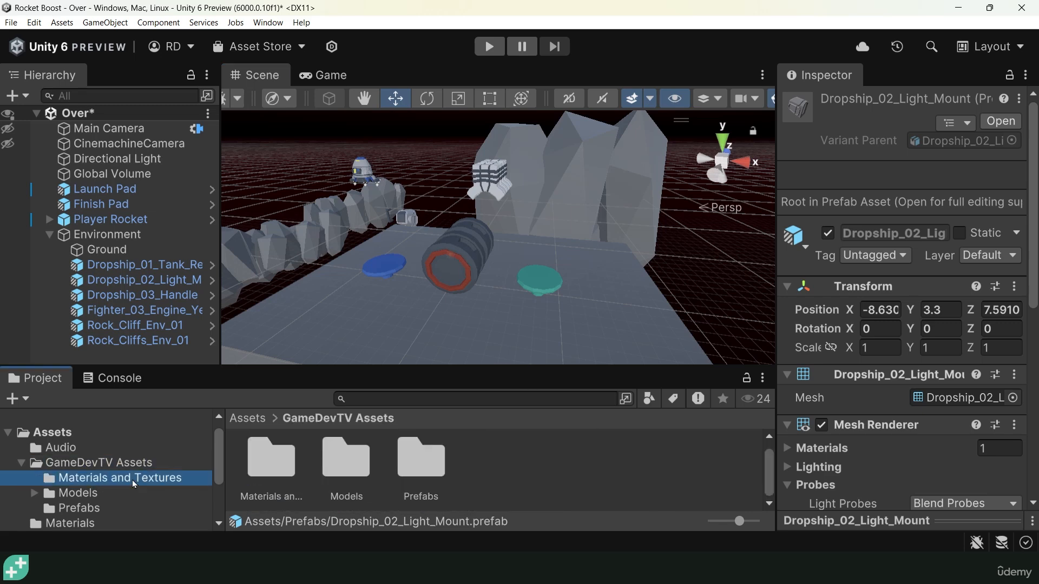
left_click(77, 493)
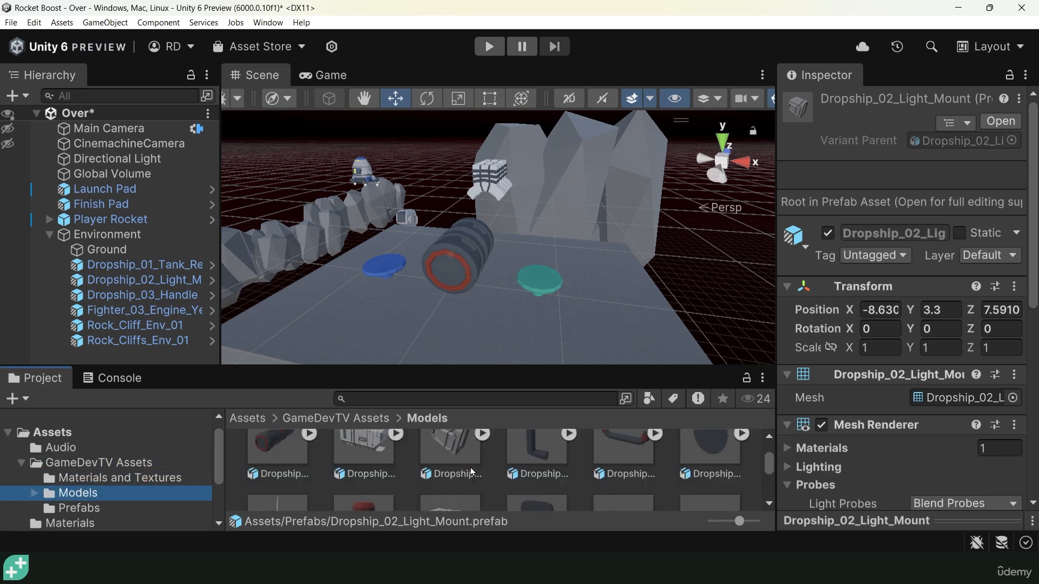
Step: Try the Building_17 model near the platform's edge beside the finish pad, and delete it from the scene
left_click(450, 464)
left_click_drag(450, 465, 649, 313)
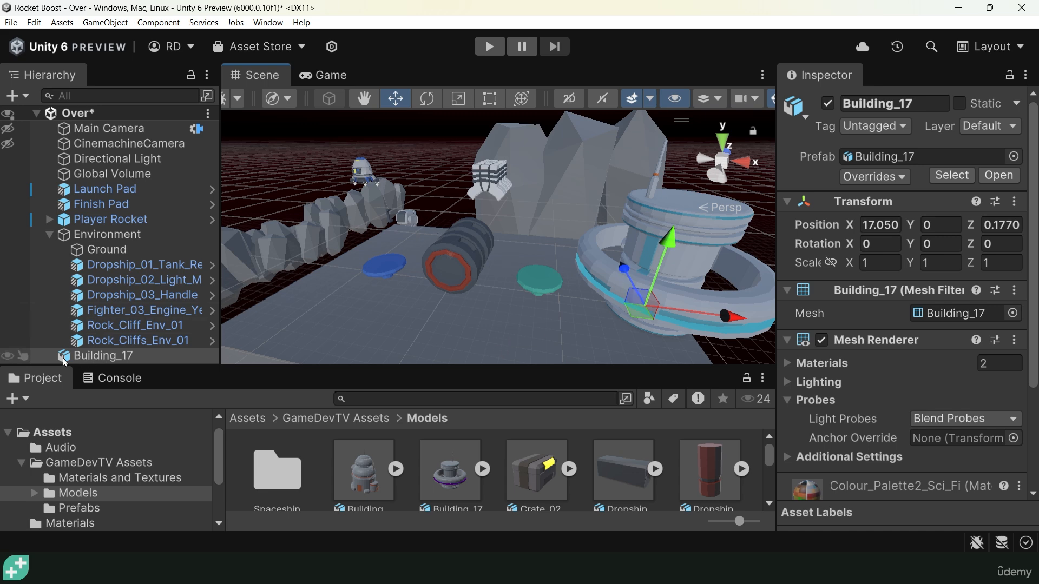
scroll(665, 296, "down", 2)
left_click_drag(587, 250, 583, 282, "alt")
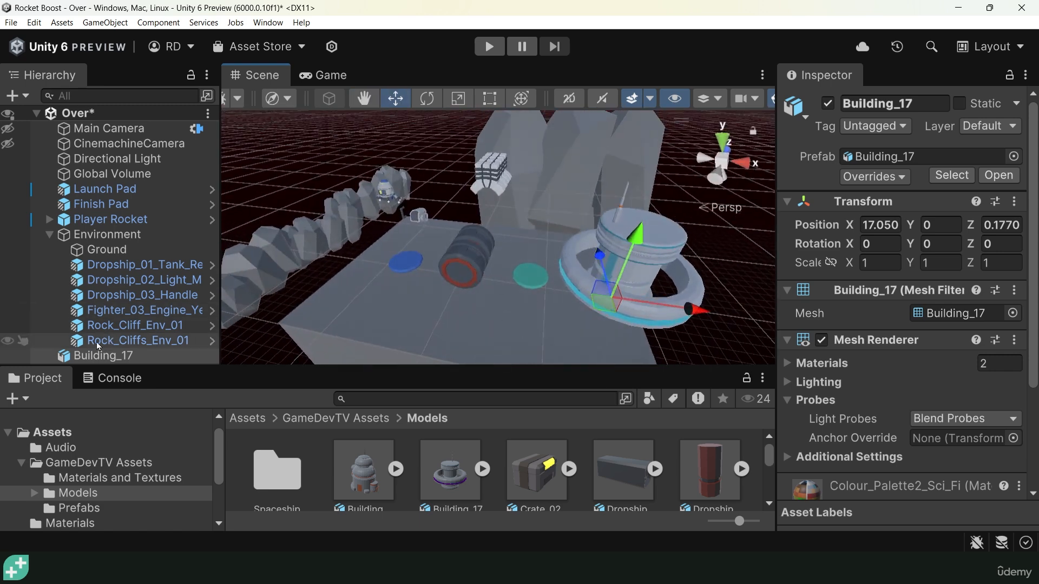
left_click(64, 358)
key("Delete")
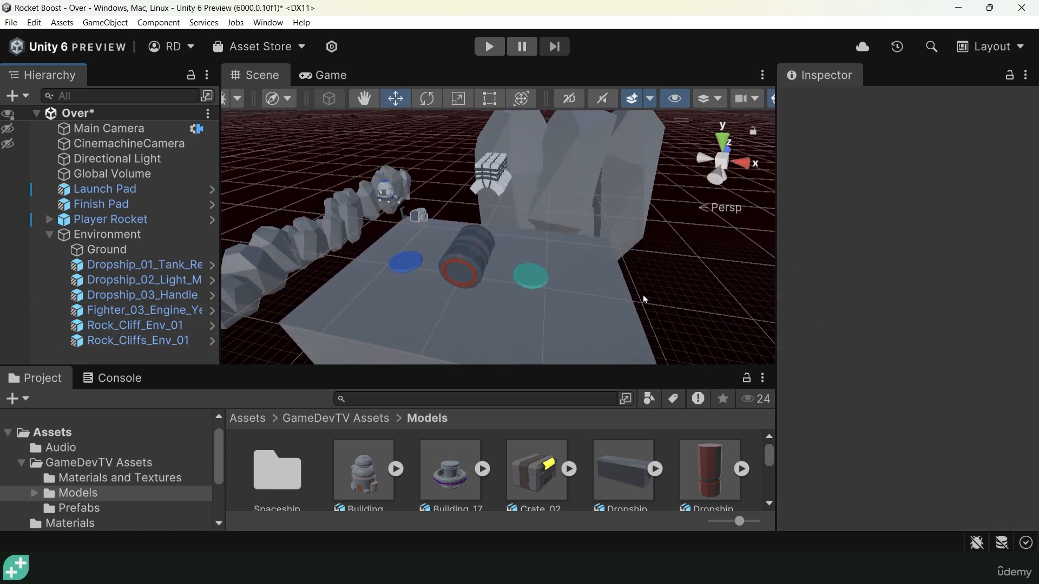
Step: Place the Crate_02_2_Glow model on the platform beside the finish pad and scale it uniformly to about 4.5
left_click_drag(475, 309, 567, 298, "alt")
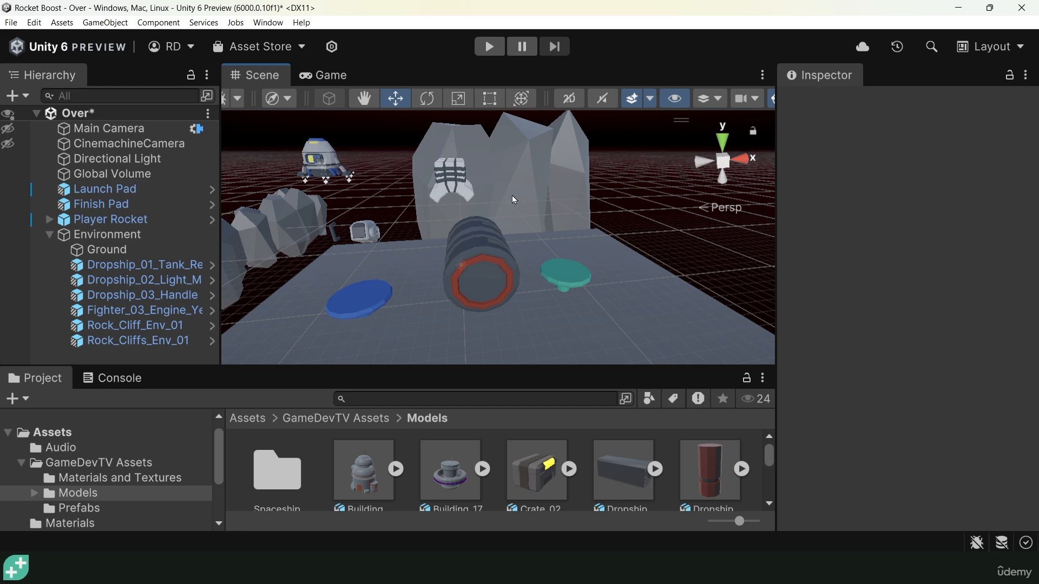
left_click_drag(514, 200, 452, 254, "alt")
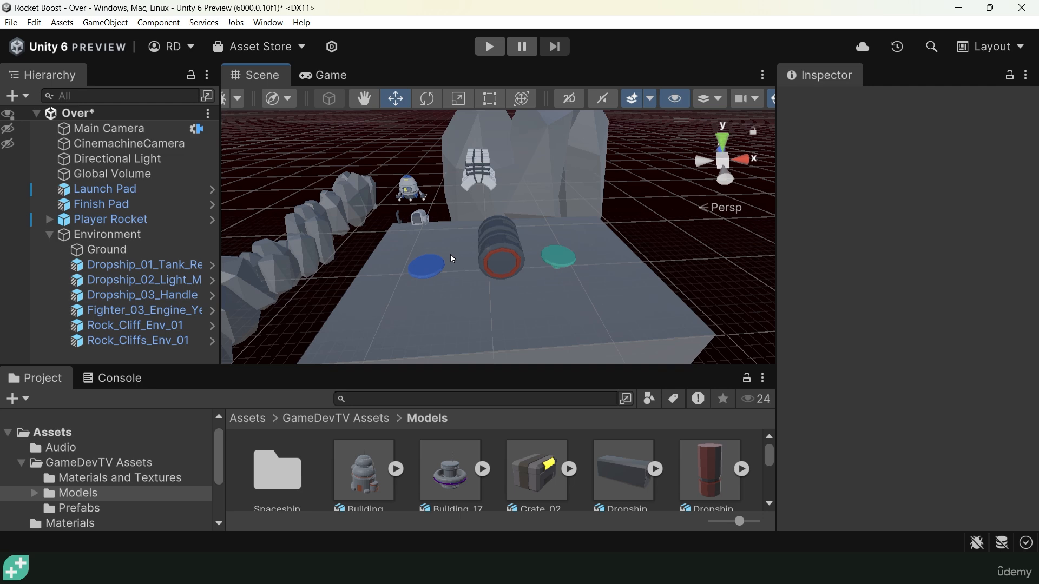
left_click_drag(452, 253, 405, 290, "alt")
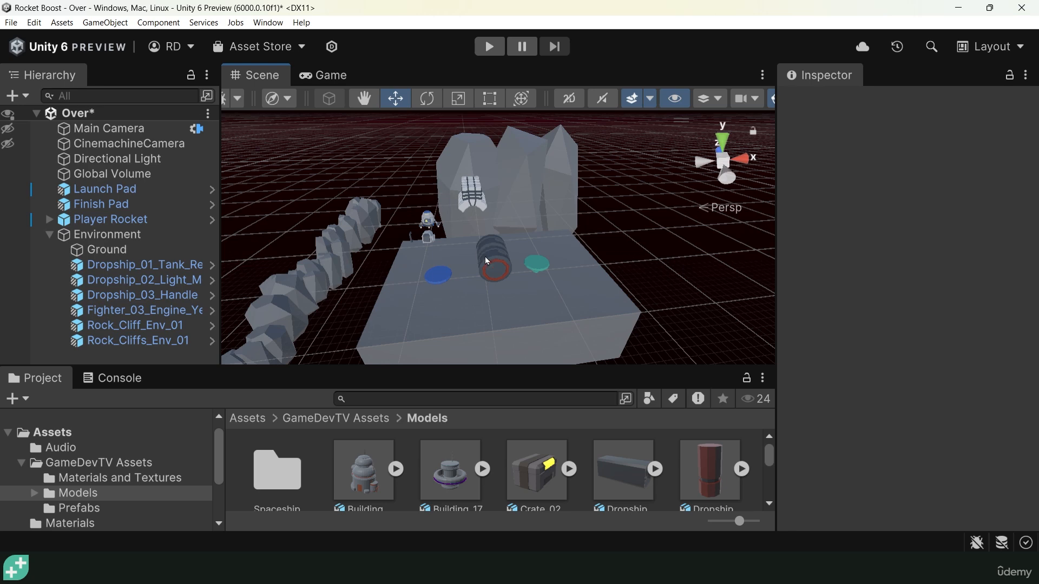
left_click_drag(522, 269, 491, 248, "alt")
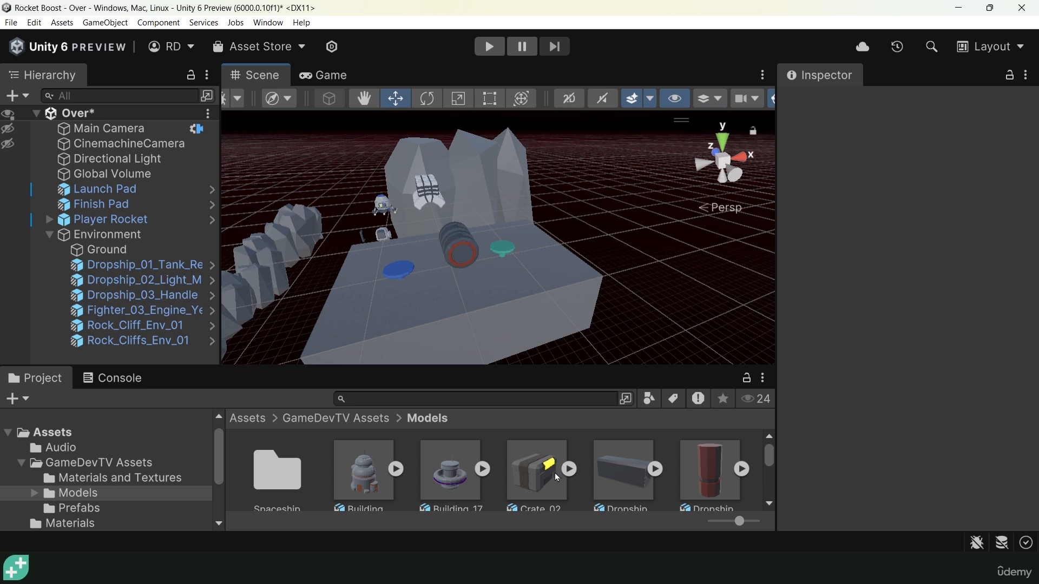
left_click_drag(552, 474, 557, 262)
key("e")
key("r")
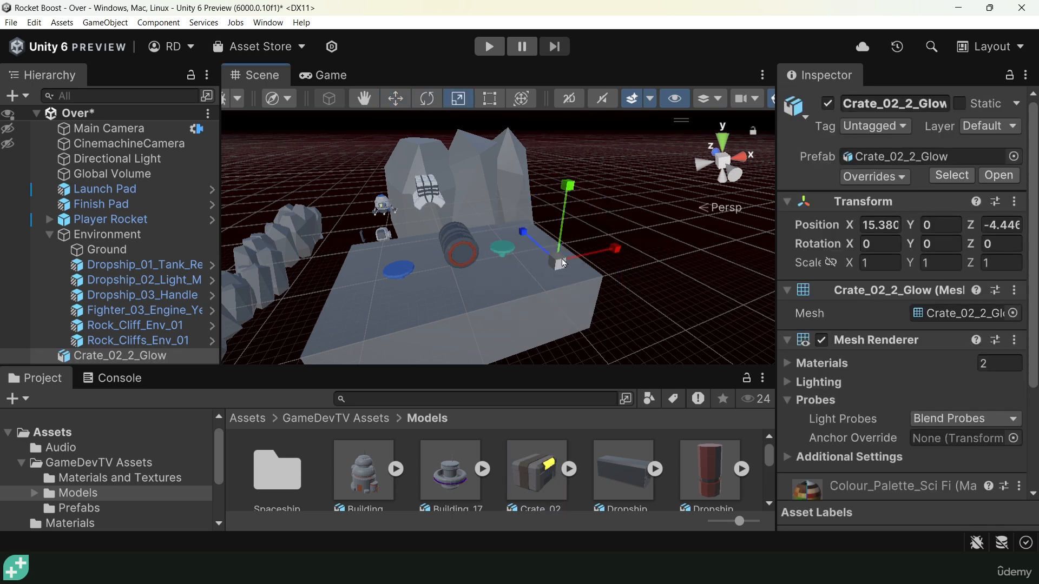
left_click_drag(648, 235, 686, 229)
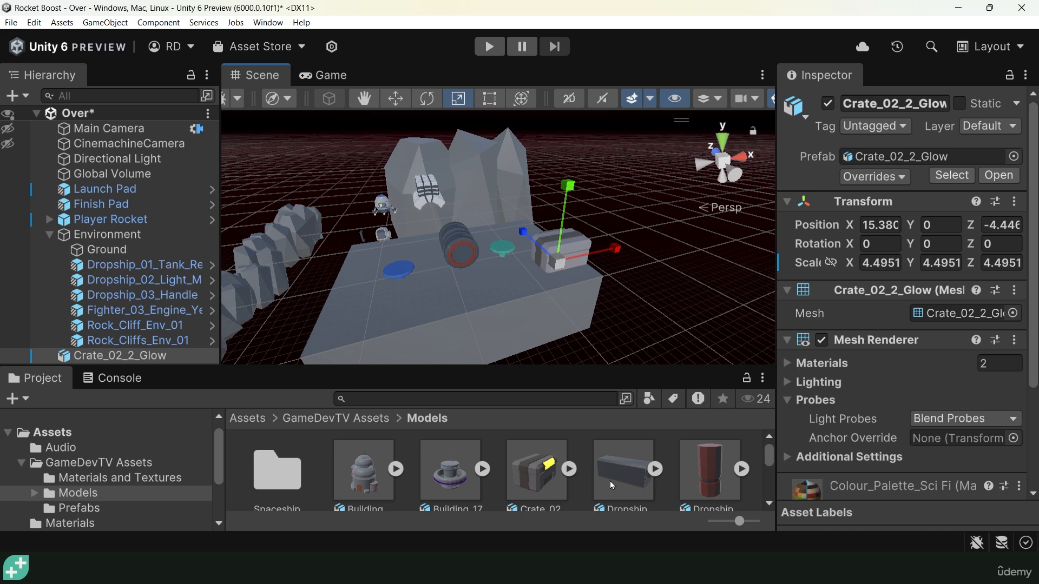
Step: Place the Dropship_01_Left_Compartment model on the platform beside the launch pad and raise it to Y 3.3
left_click_drag(609, 481, 364, 296)
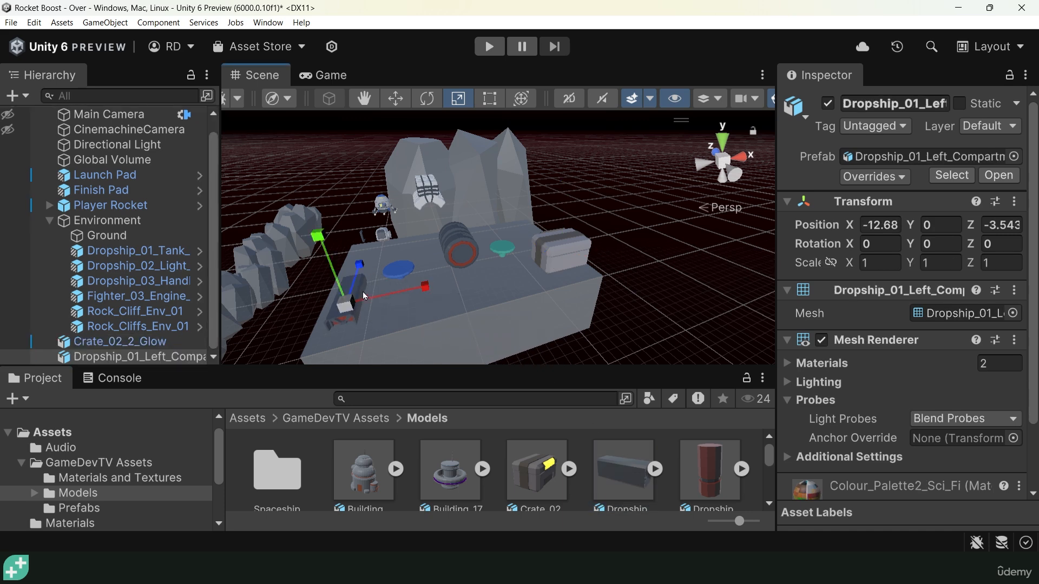
key("w")
left_click_drag(331, 265, 319, 238)
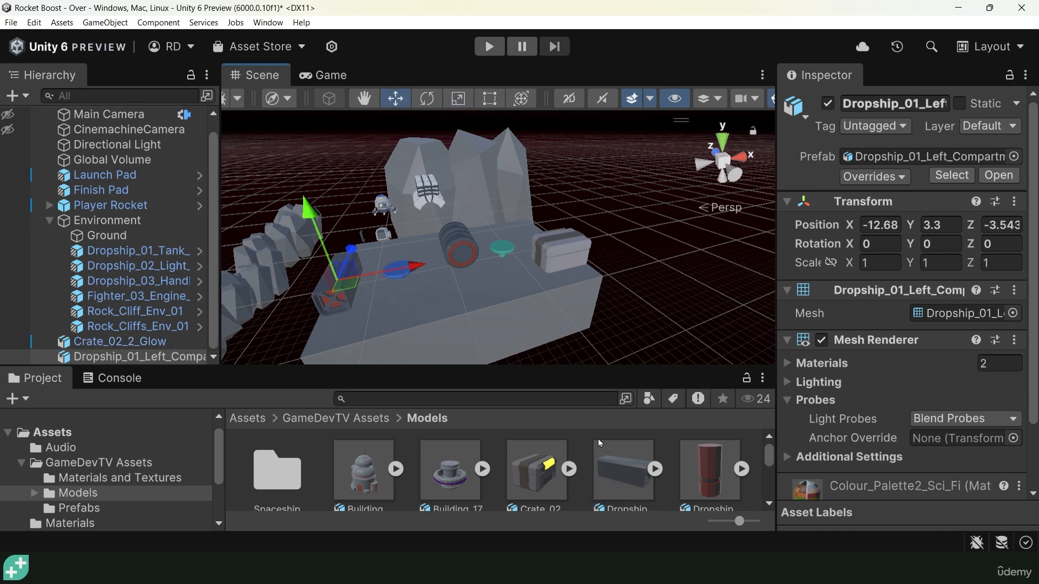
scroll(684, 479, "down", 2)
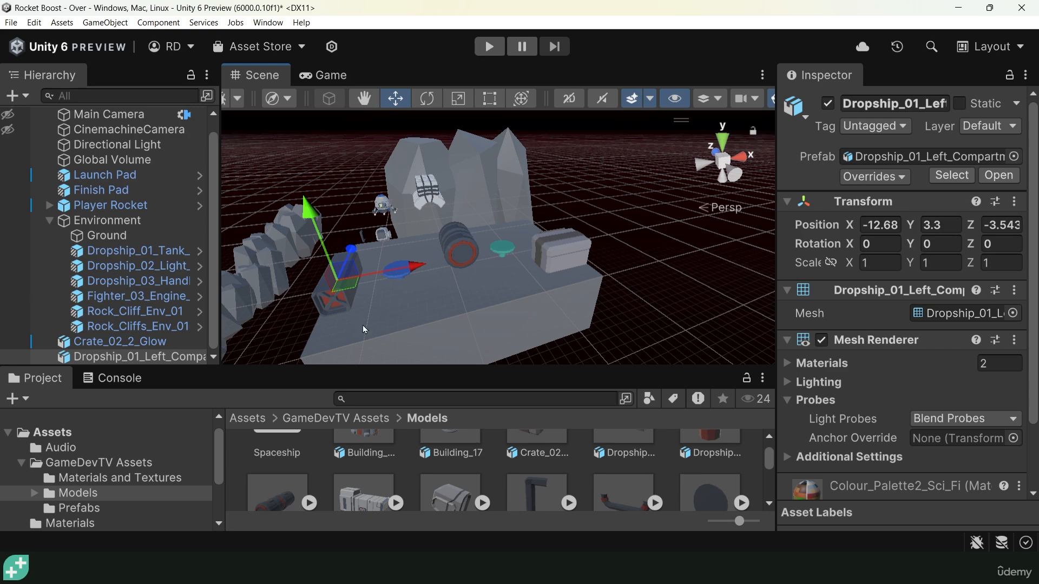
scroll(589, 480, "down", 1)
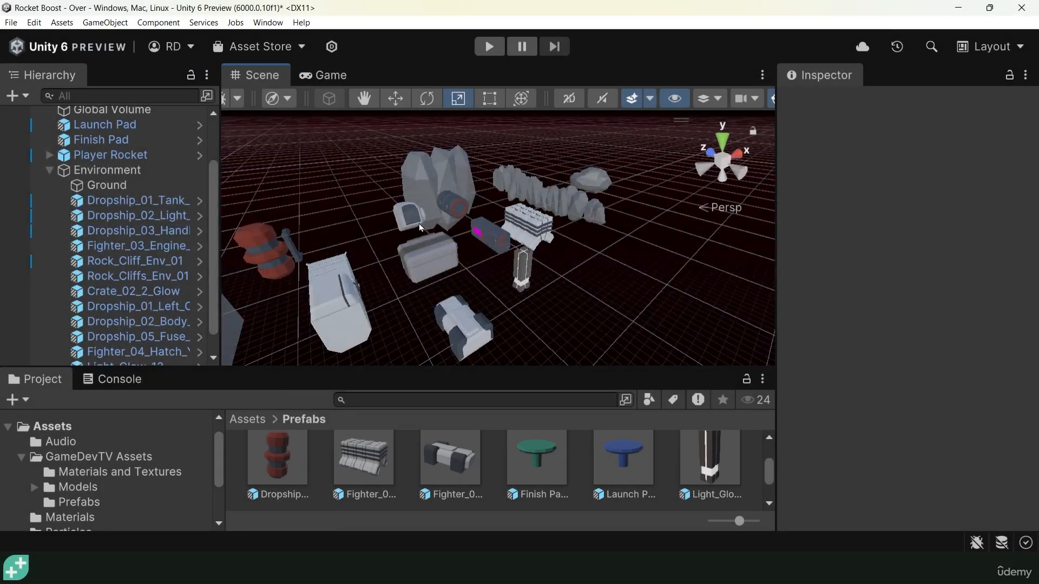
Step: Look over the props laid out beside the platform, including Dropship_05_Fuse_Red and Crate_02_2_Glow, from several angles
left_click_drag(419, 223, 504, 268, "alt")
left_click(373, 269)
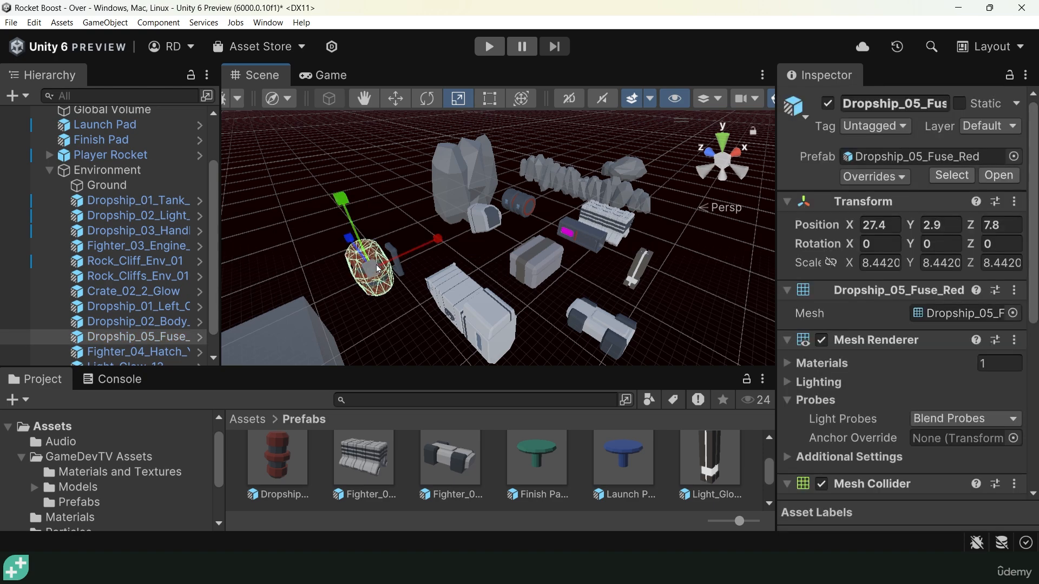
left_click(468, 301)
left_click_drag(470, 331, 508, 292, "alt")
left_click(527, 248)
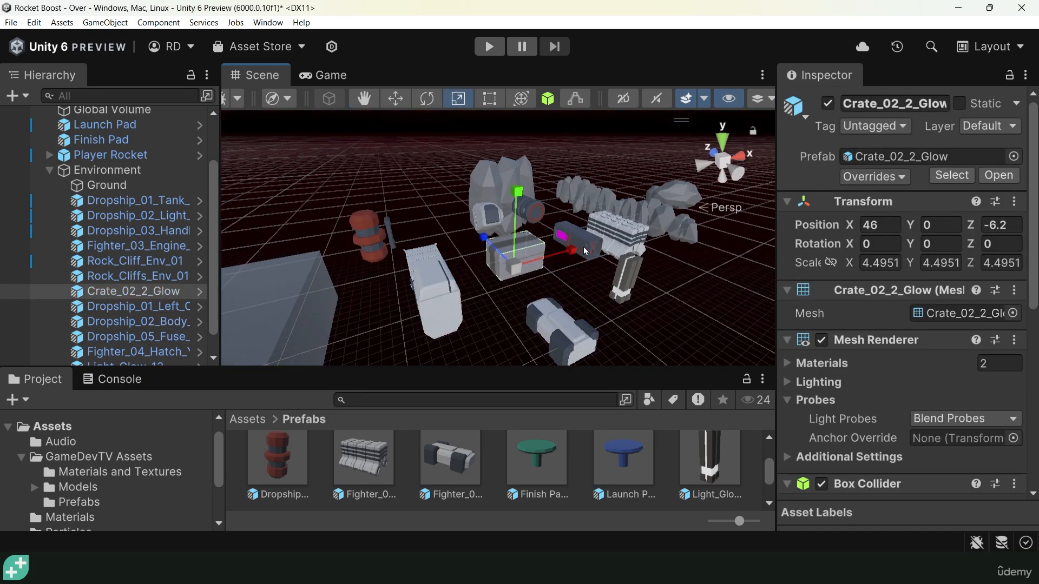
left_click_drag(583, 246, 432, 243, "alt")
scroll(484, 243, "down", 5)
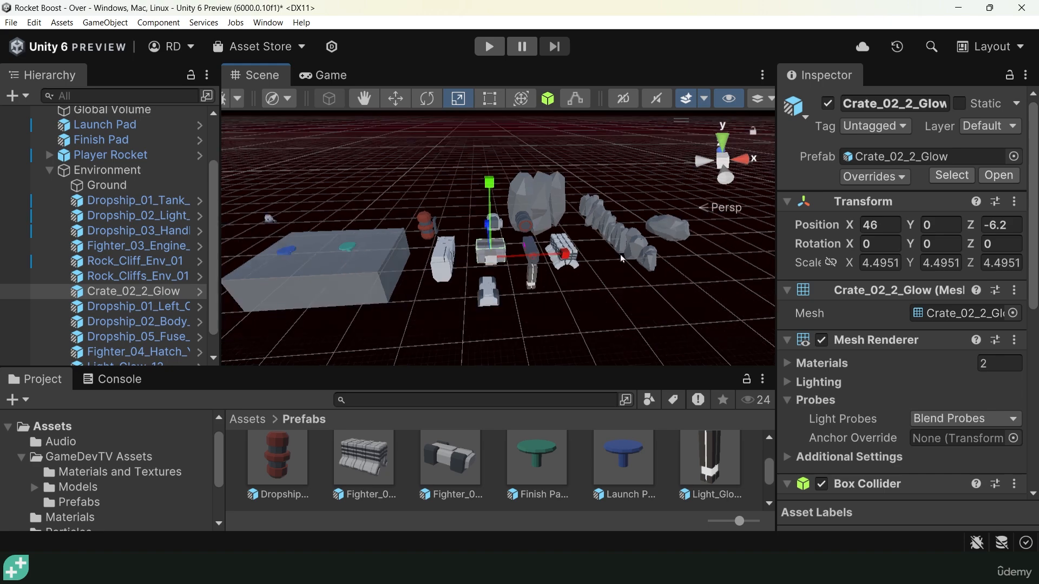
Step: Move Dropship_02_Body_Yellow back along the Z axis and shift Crate_02_2_Glow behind the platform to X 19.5, Z 31.2
middle_click_drag(485, 246, 578, 280)
left_click(578, 276)
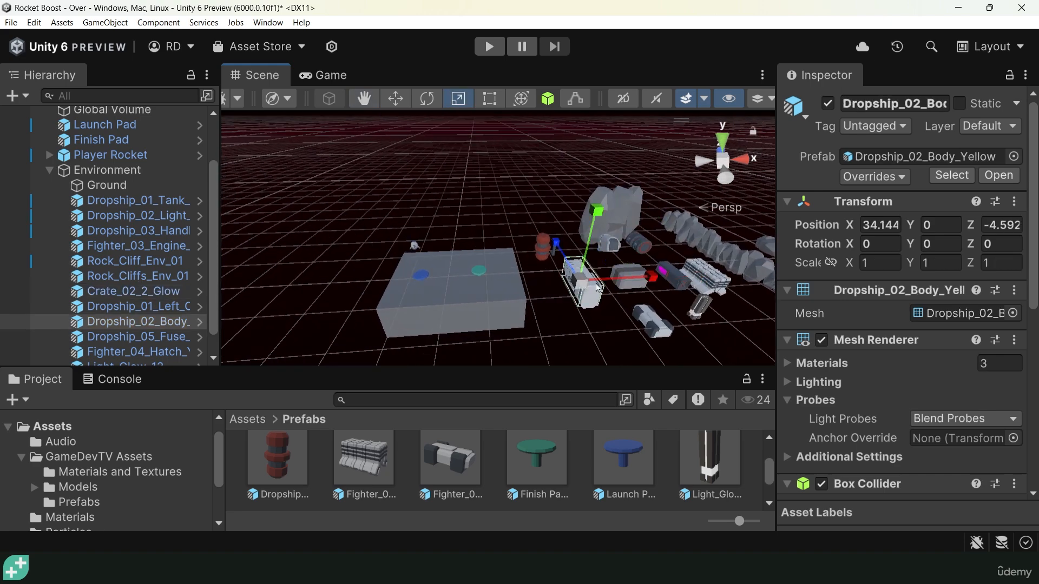
left_click_drag(578, 277, 573, 342, "alt")
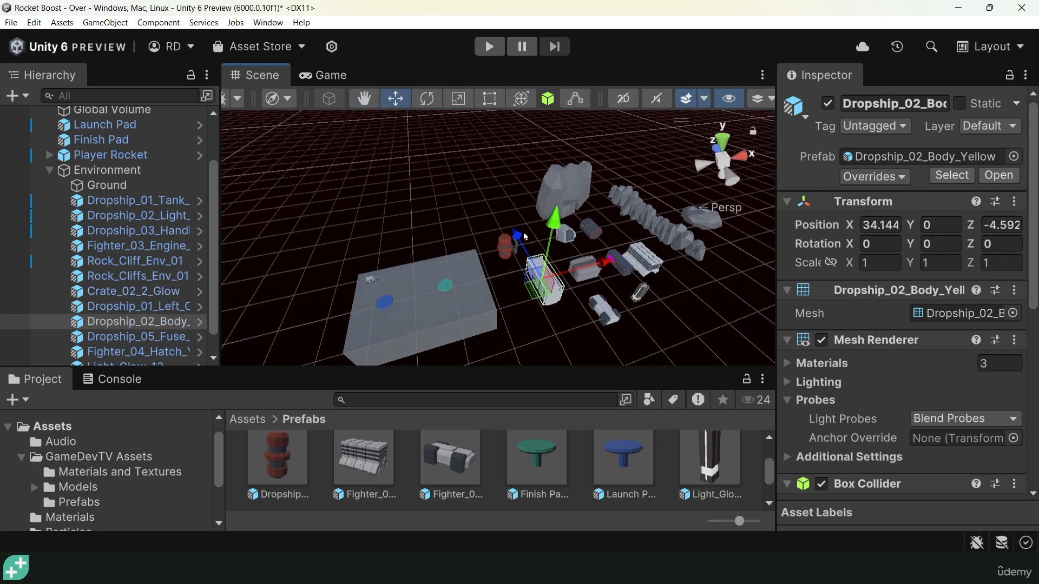
left_click_drag(524, 232, 473, 177)
left_click(581, 269)
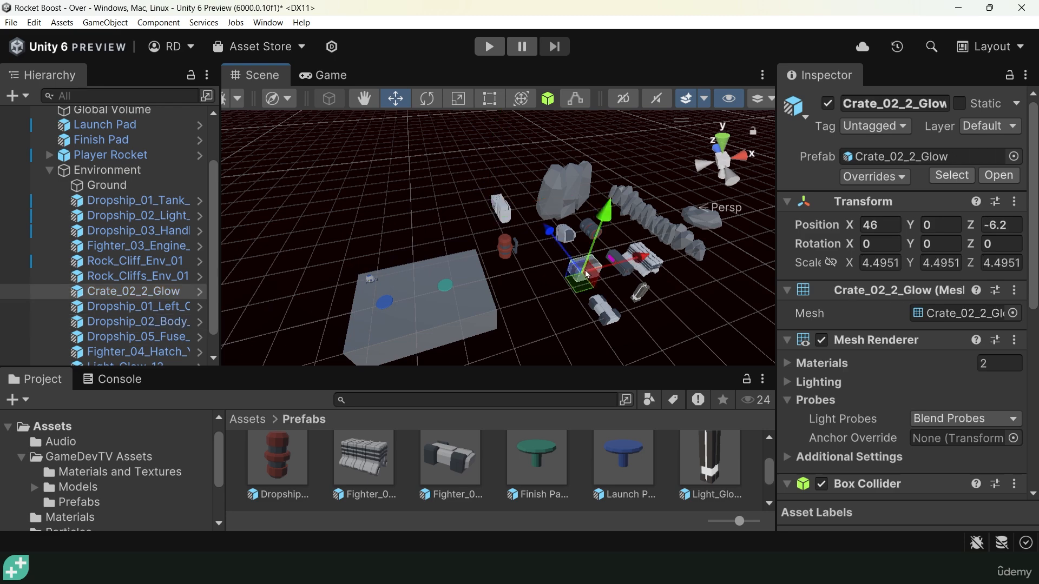
left_click_drag(579, 283, 458, 229)
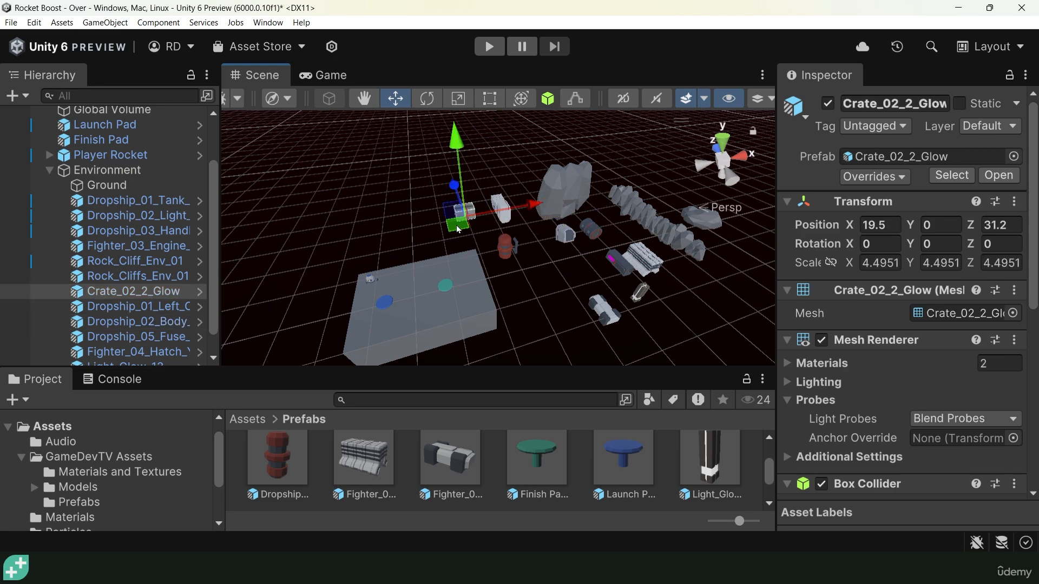